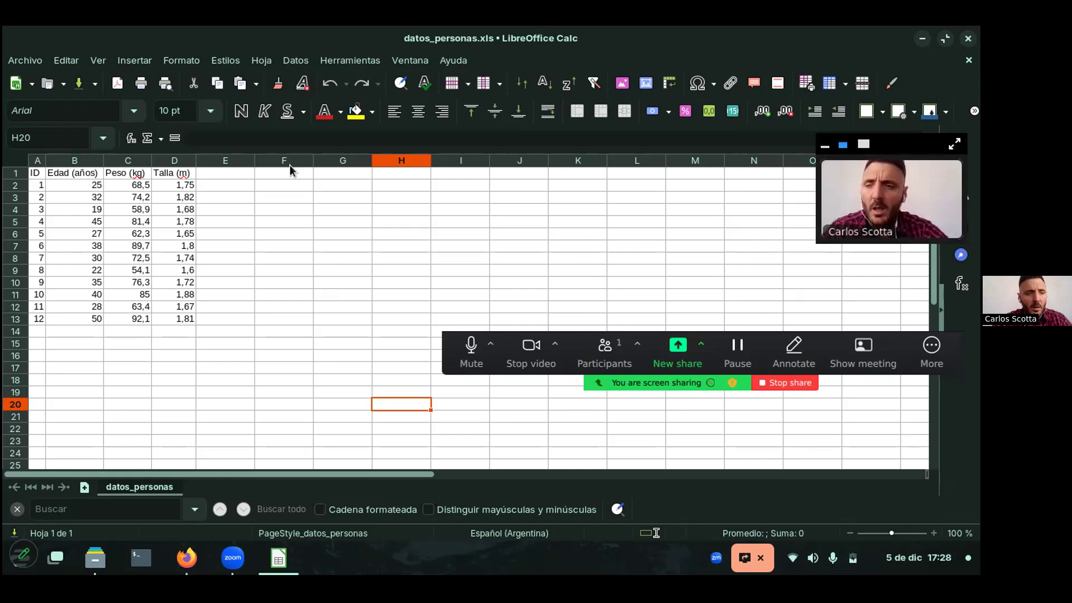
Examine the table's layout: the first record's row, the header row, and the age, weight and height values
left_click(17, 187)
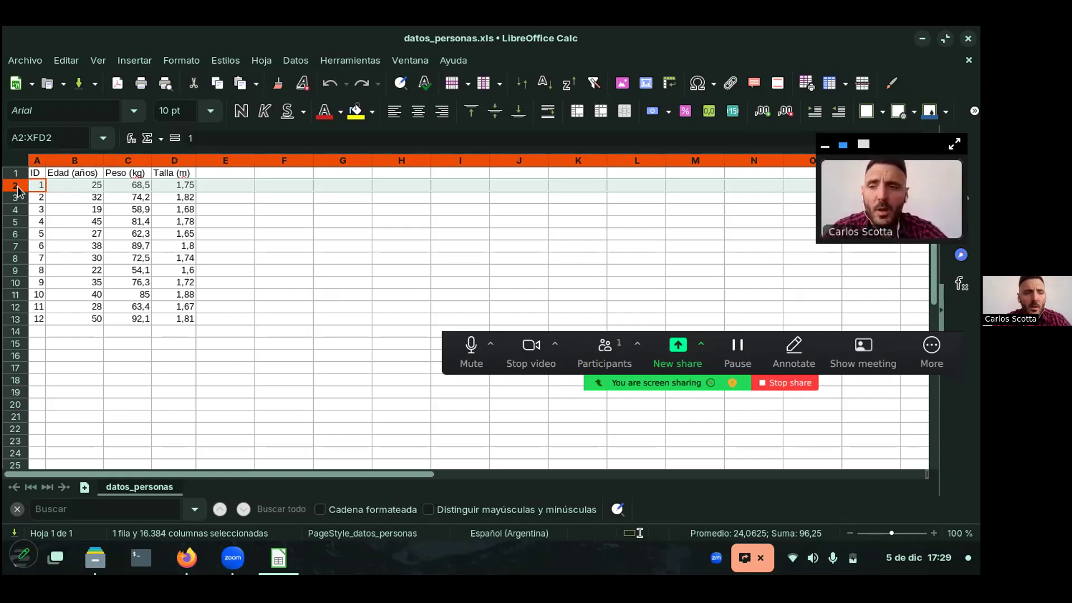
left_click(77, 175)
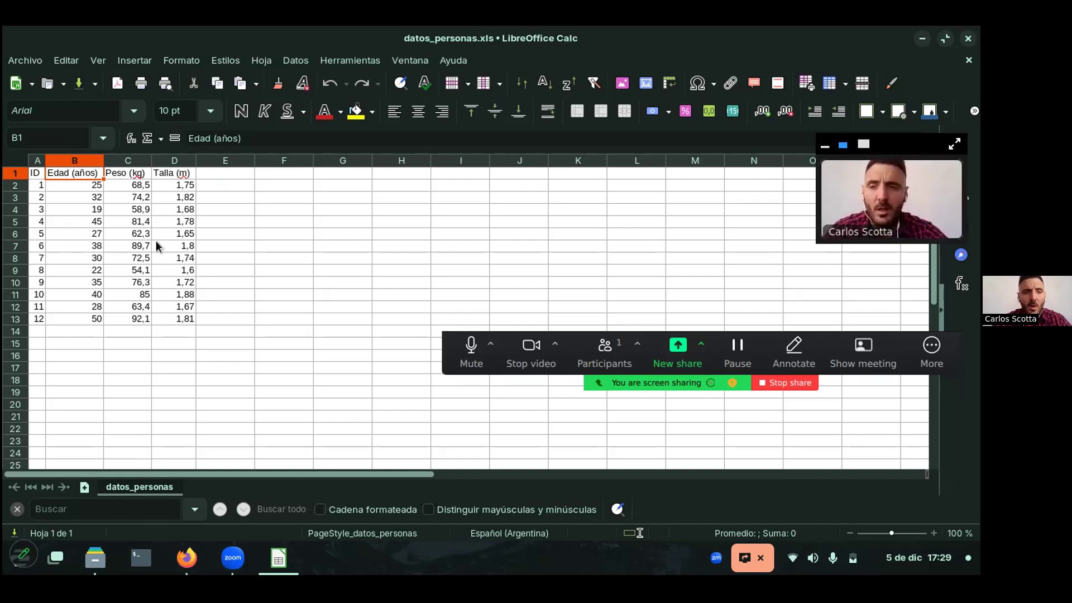
left_click(20, 177)
mouse_move(43, 175)
left_mouse_down()
mouse_move(139, 173)
mouse_move(36, 174)
left_mouse_up()
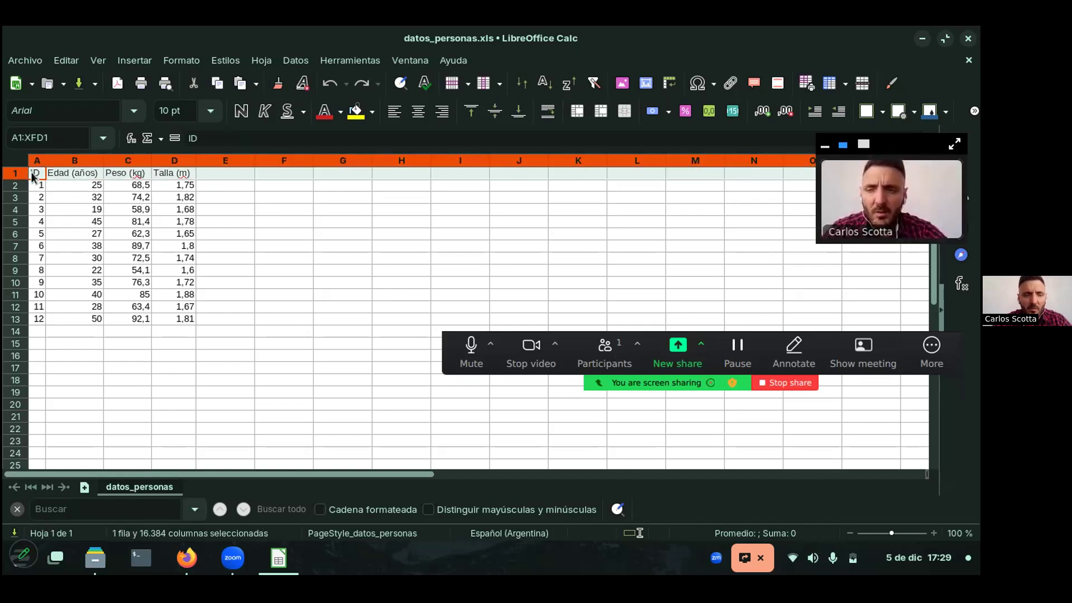
left_click(141, 199)
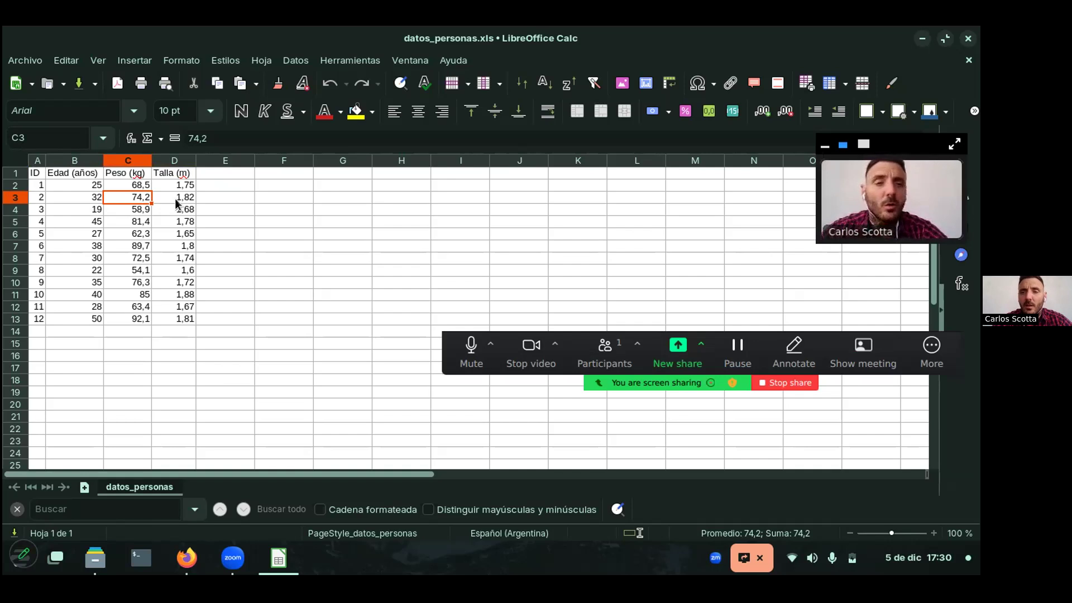
left_click_drag(175, 203, 175, 259)
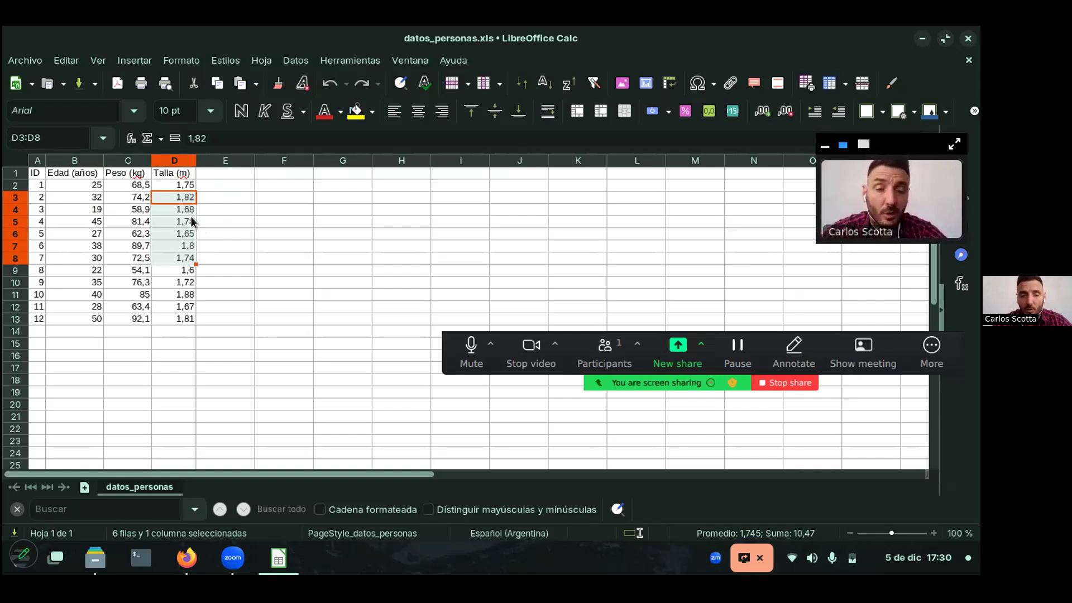
left_click_drag(84, 257, 172, 255)
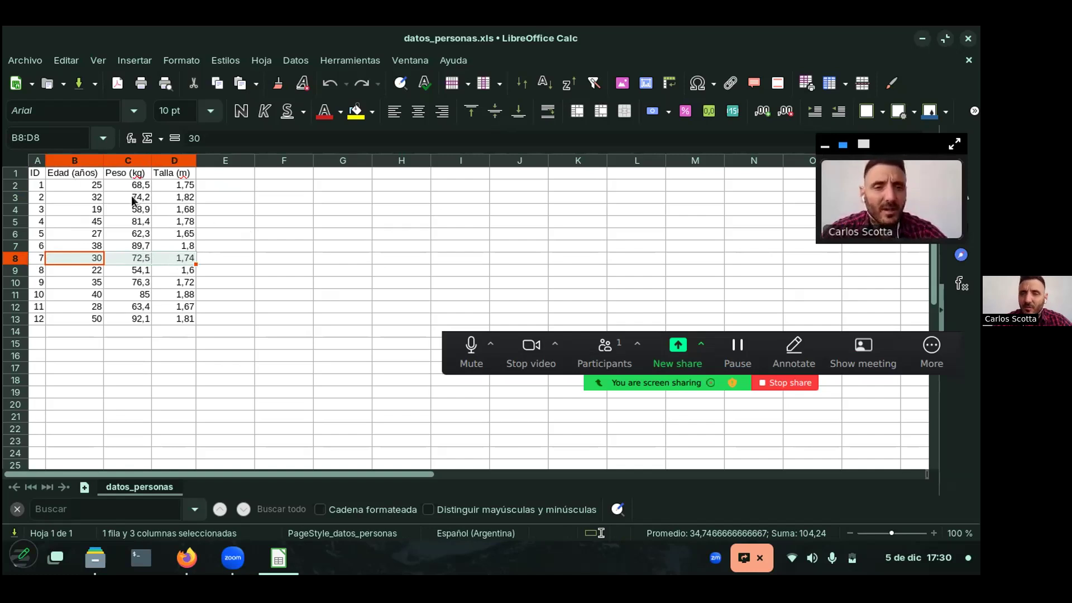
left_click_drag(133, 200, 181, 263)
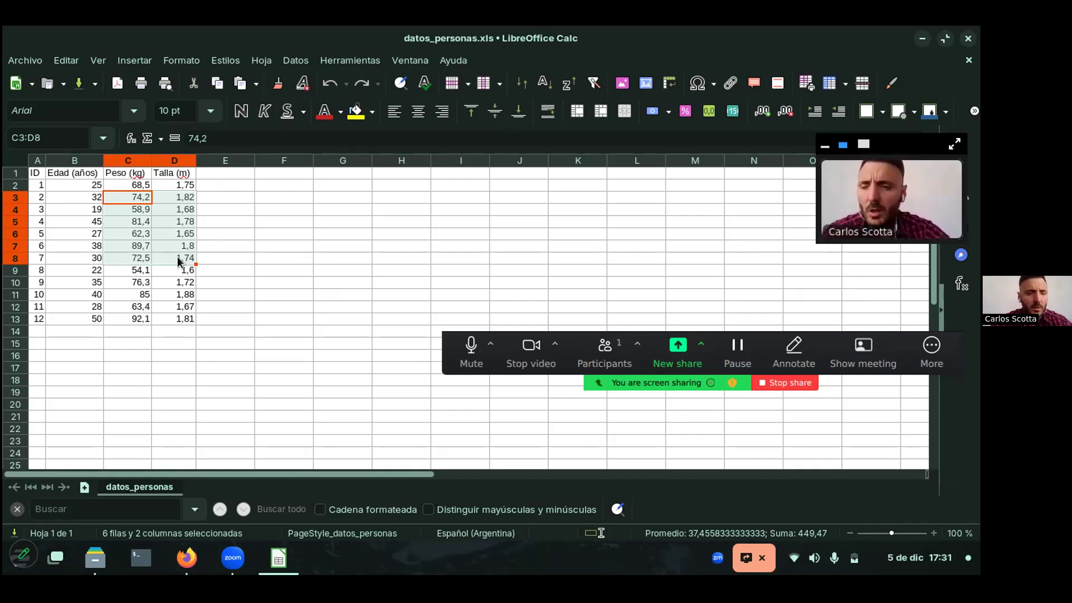
left_click(179, 260)
Open the cell formatting options for D1:D12 and compare the Porcentaje and Número categories
left_click_drag(171, 175, 177, 313)
right_click(177, 314)
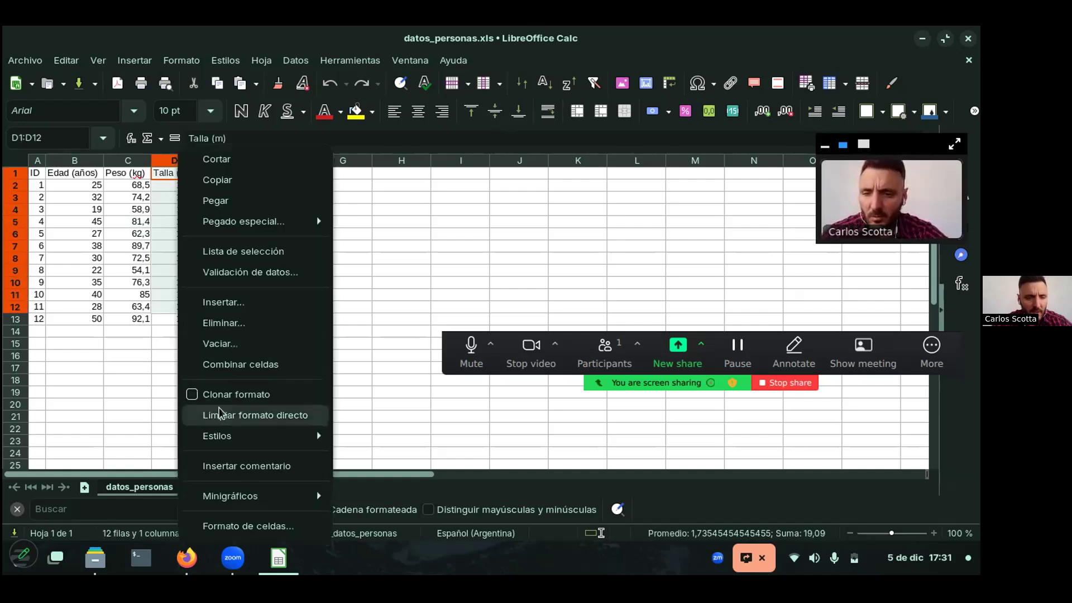
left_click(234, 522)
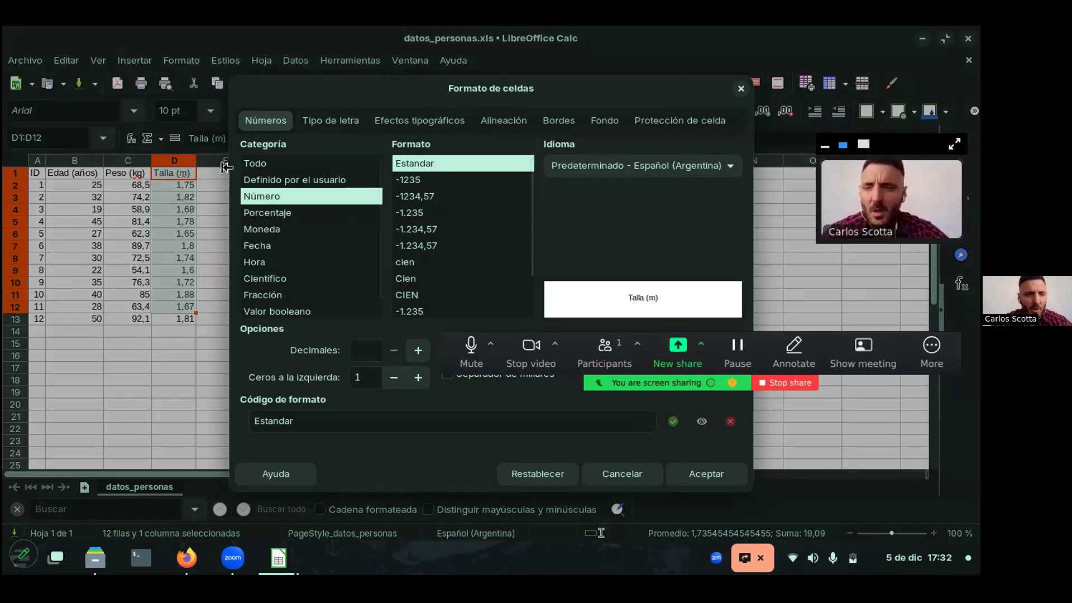
left_click(302, 211)
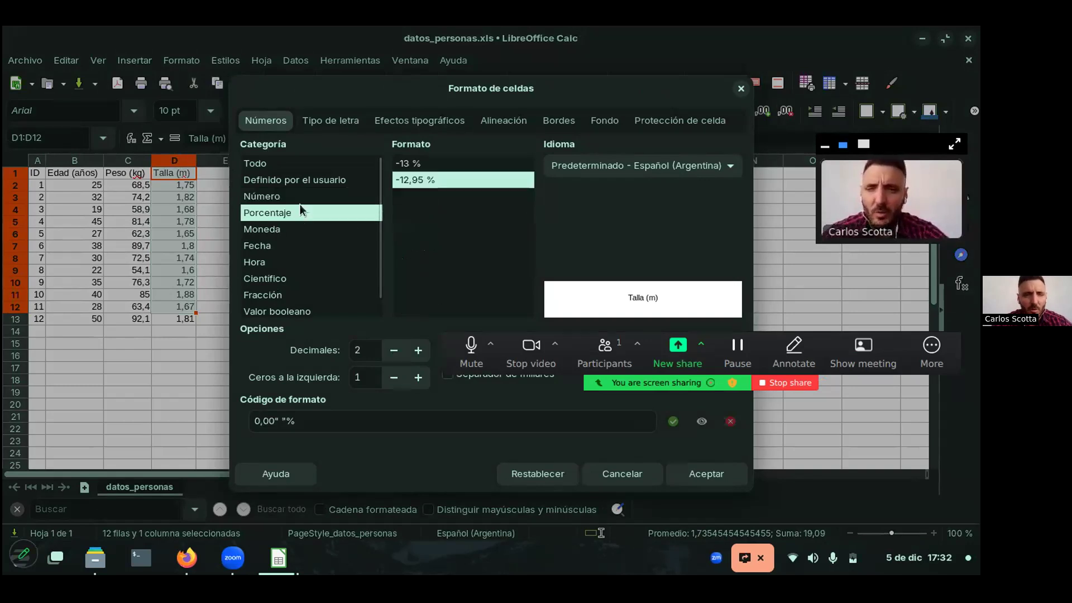
left_click(295, 202)
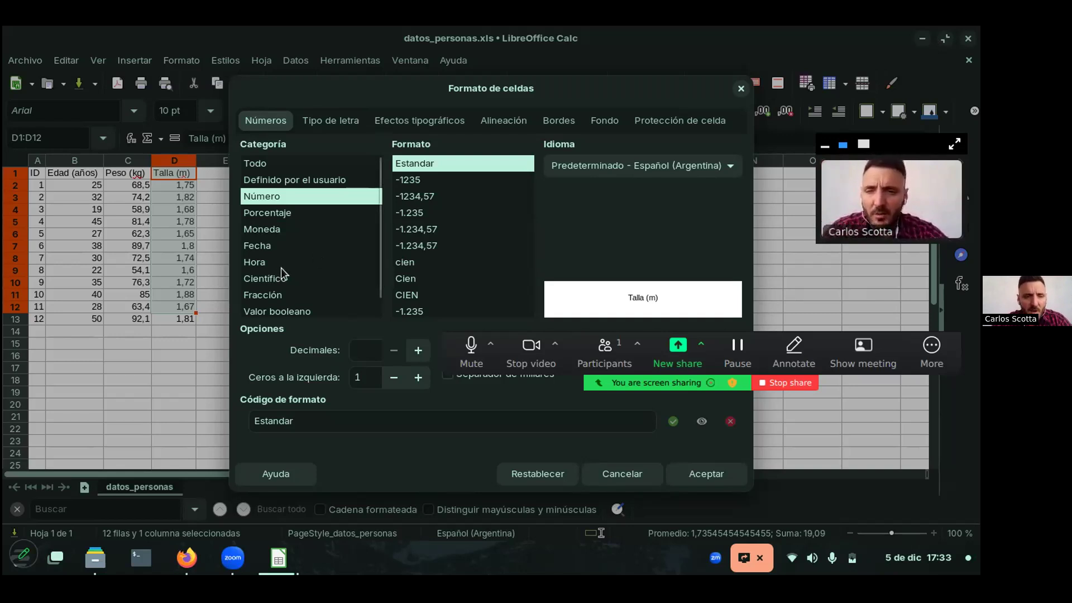
Review the formats offered by the Fecha, Número, Moneda and Hora categories
left_click(279, 245)
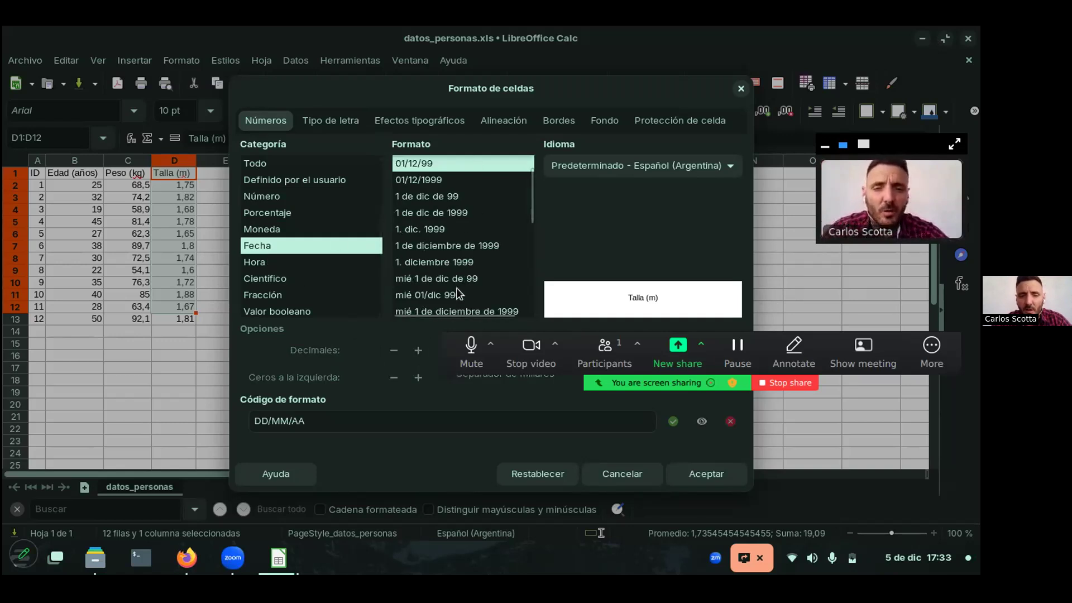
scroll(458, 295, "down", 5)
scroll(450, 274, "up", 6)
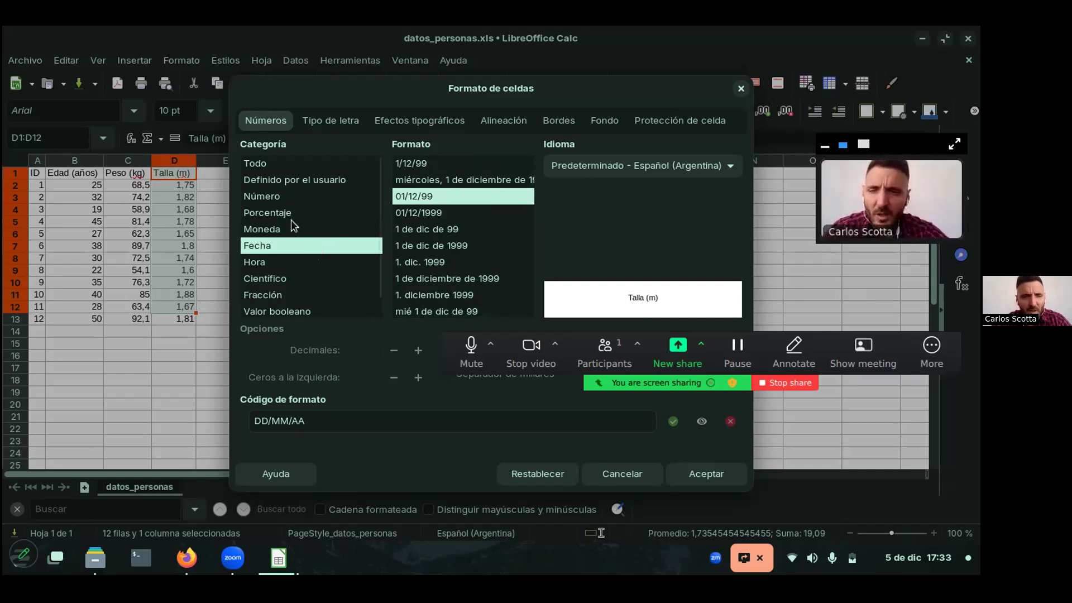
left_click(281, 198)
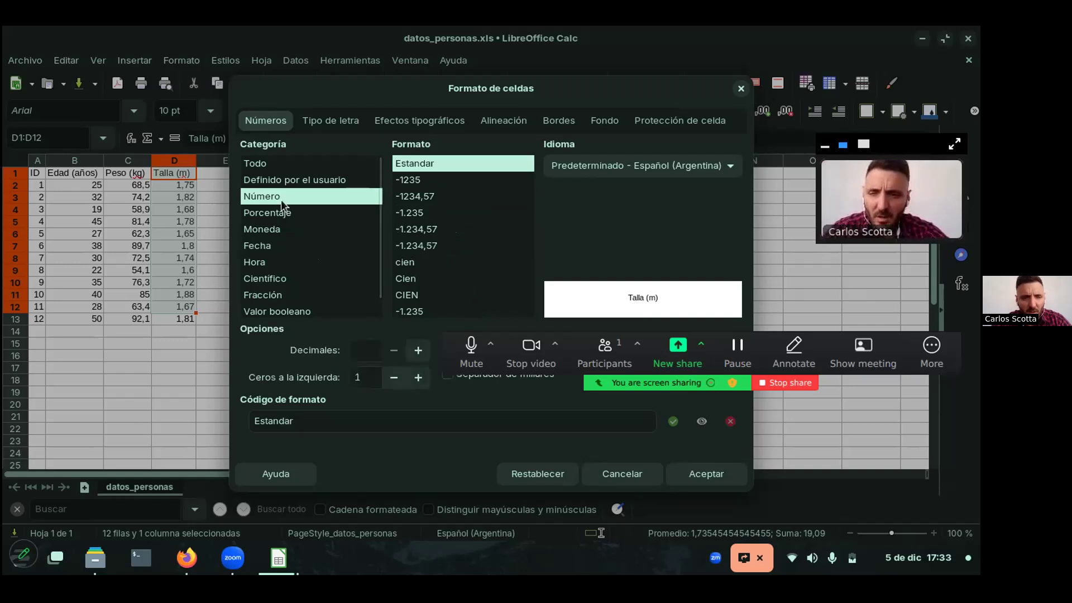
left_click(276, 234)
left_click(271, 261)
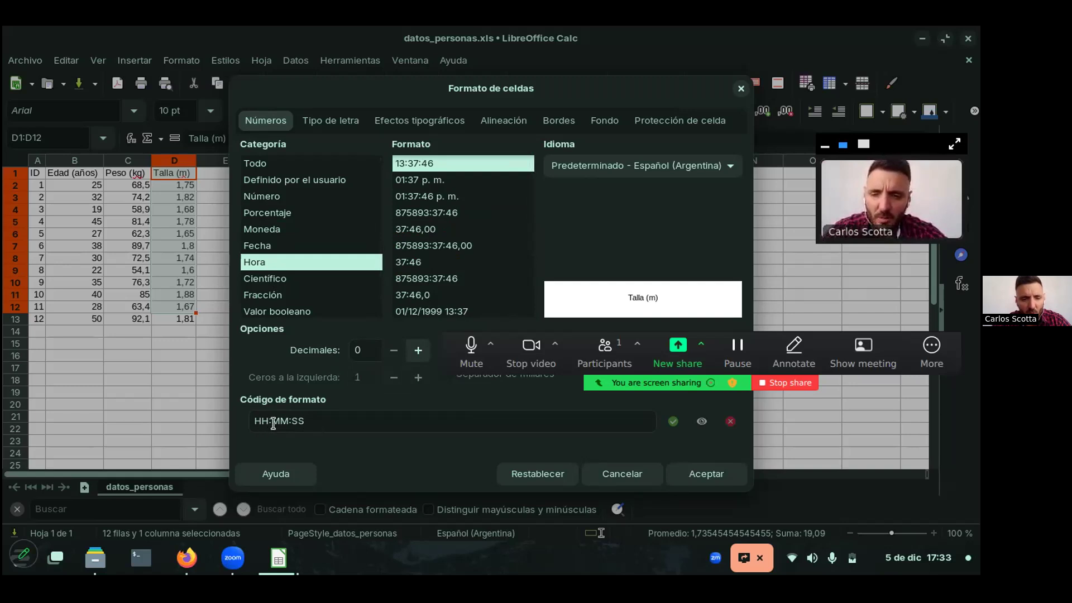
Compare the format codes of the date formats 01/12/1999, 1 de diciembre de 1999 and 1. diciembre 1999
left_click(281, 249)
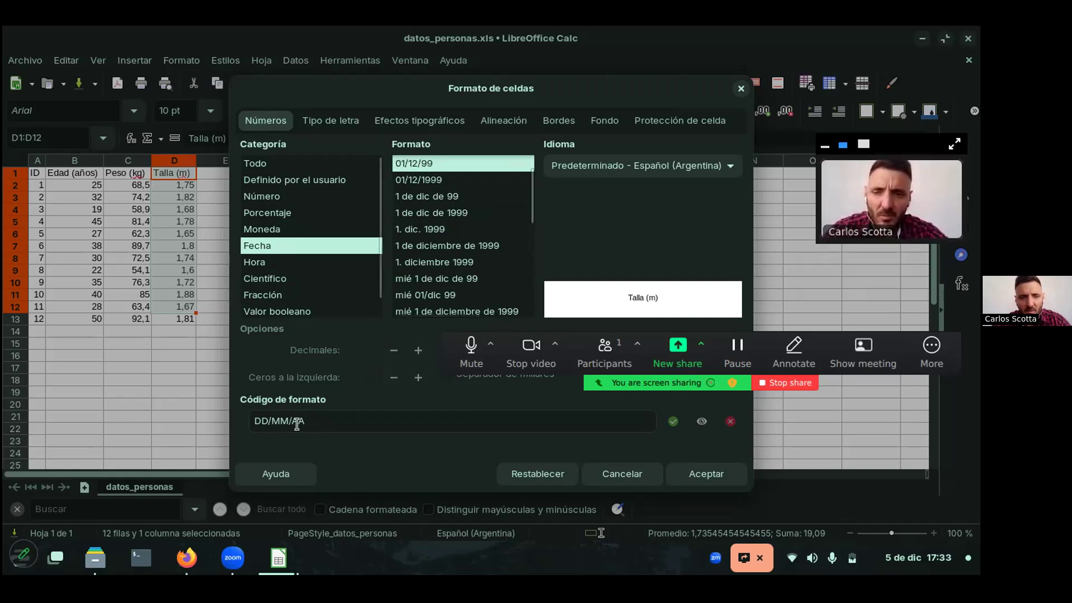
left_click(436, 181)
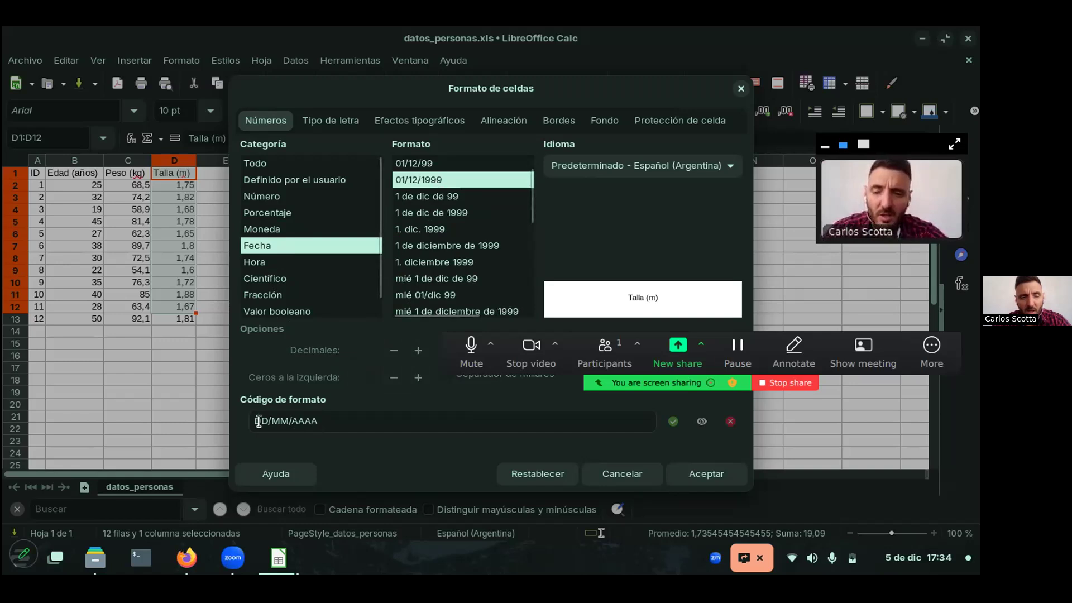
left_click(300, 423)
triple_click(300, 423)
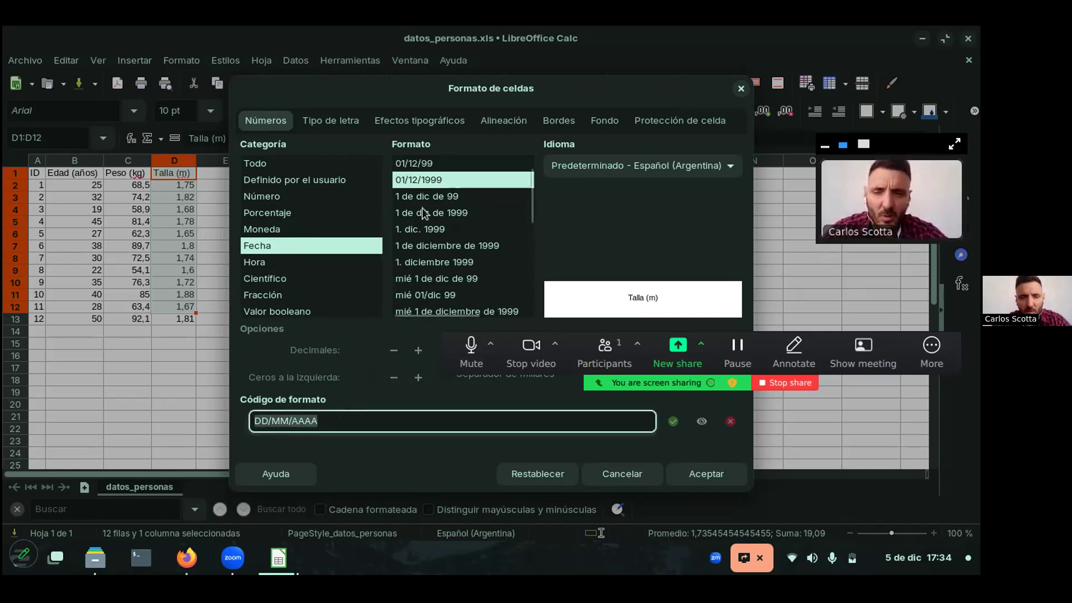
left_click(427, 246)
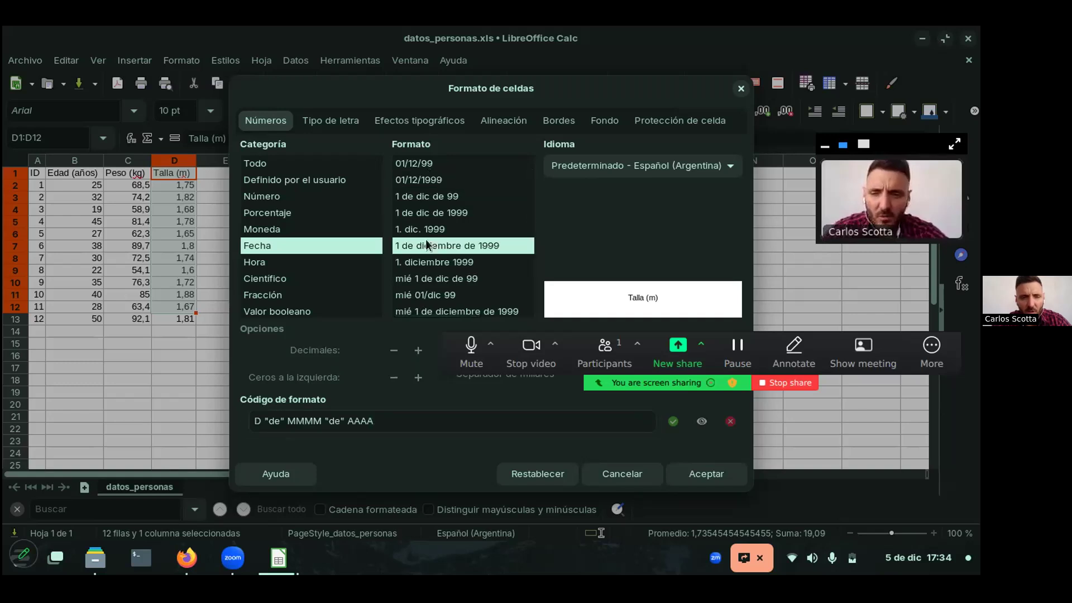
left_click(423, 267)
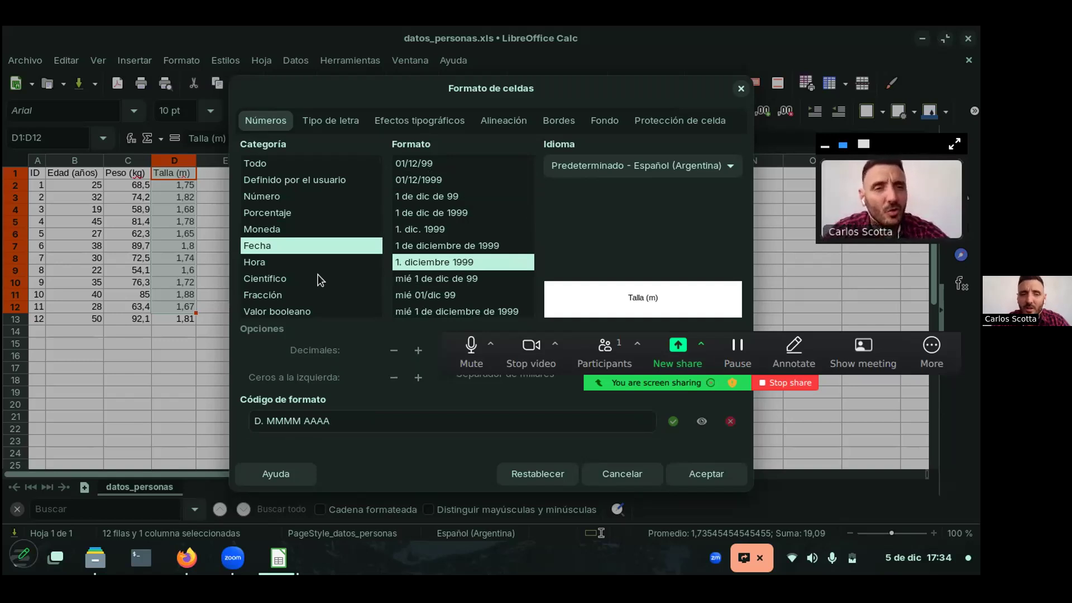
double_click(335, 420)
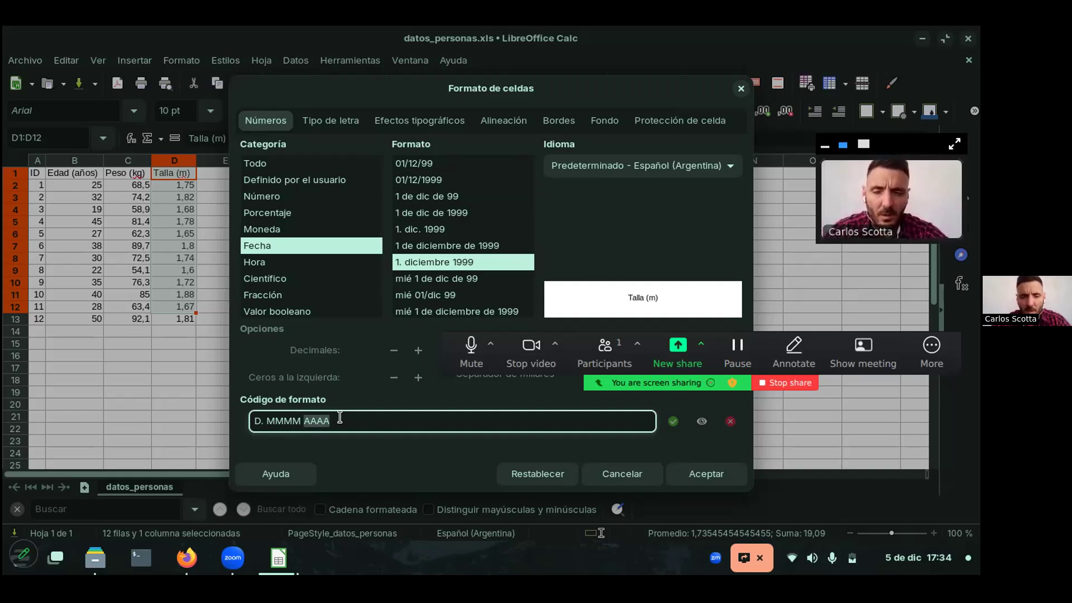
Check the Texto category, and apply the Número category's Estandar format to D1:D12
scroll(317, 310, "down", 1)
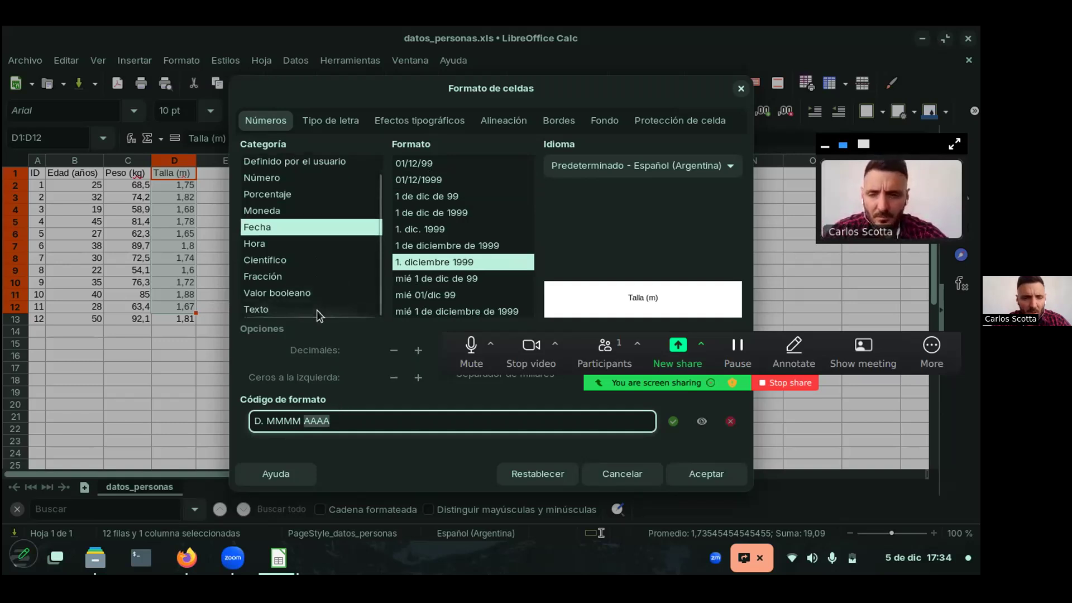
left_click(305, 311)
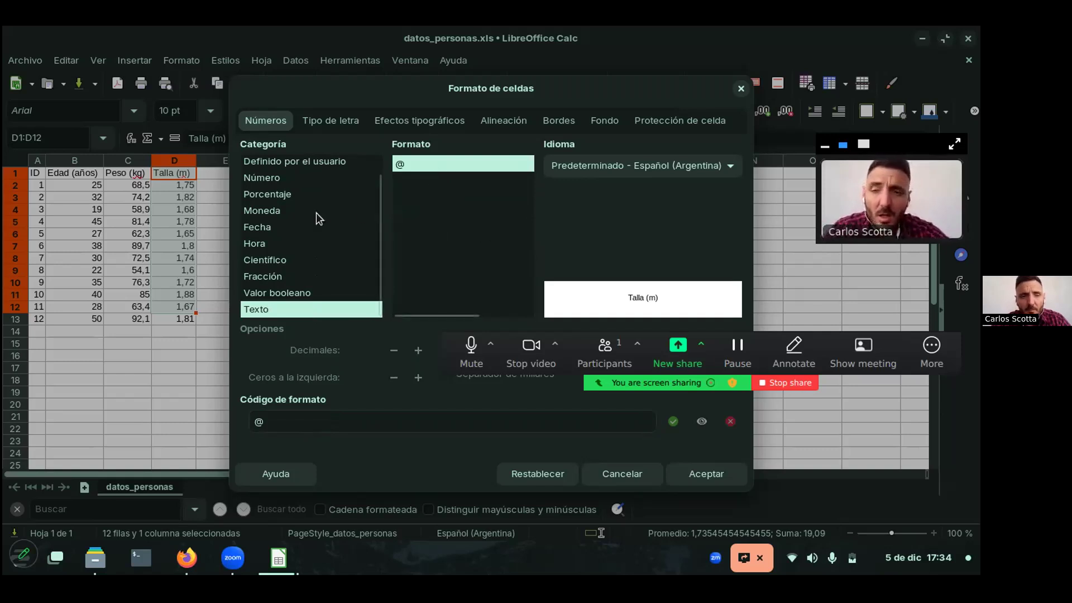
scroll(316, 213, "up", 1)
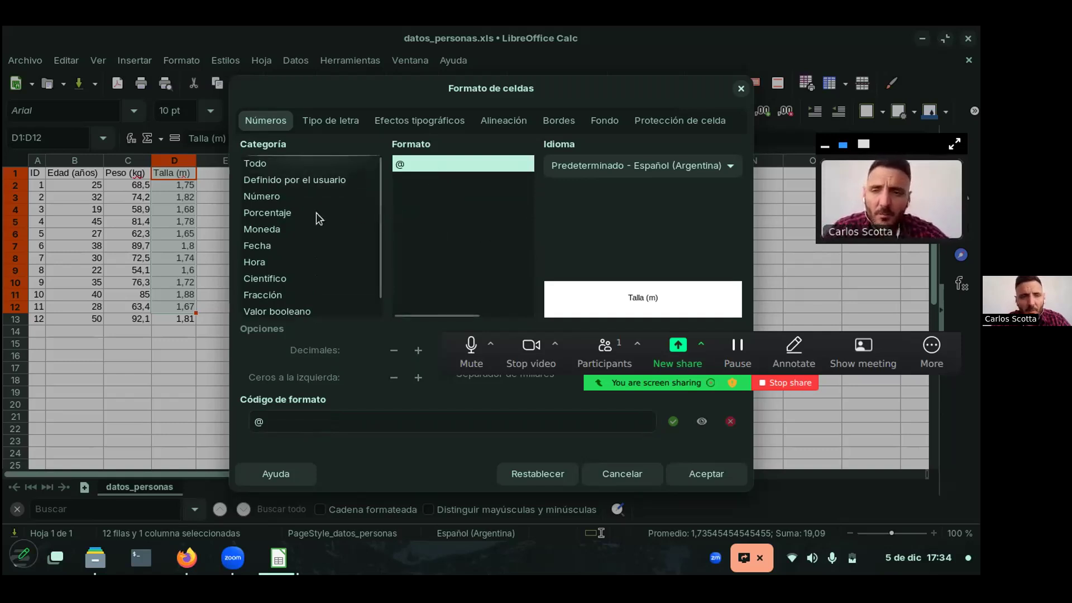
left_click(290, 200)
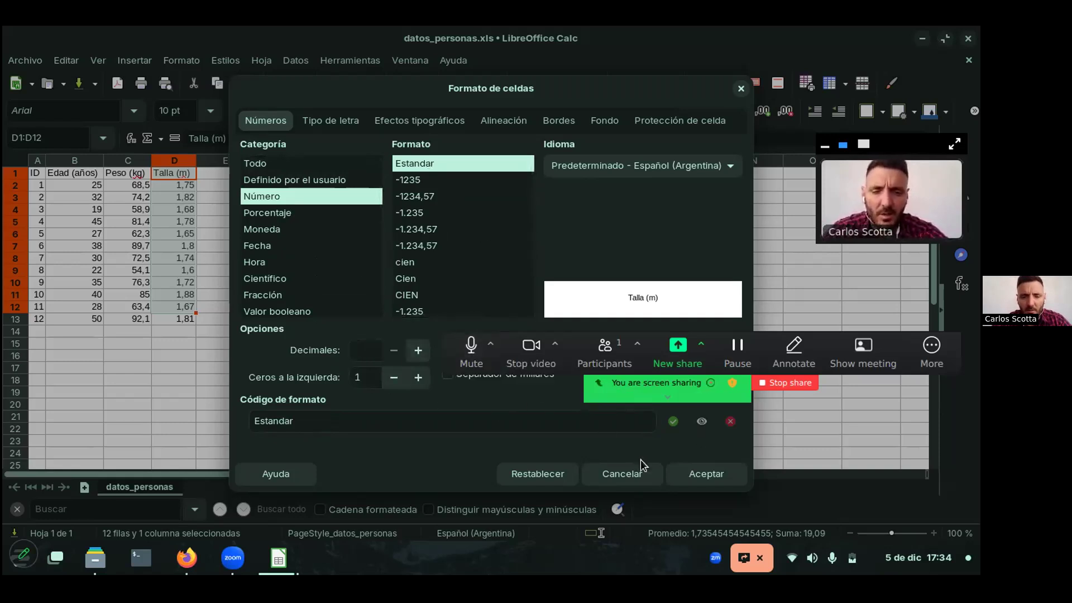
left_click(702, 477)
left_click(249, 272)
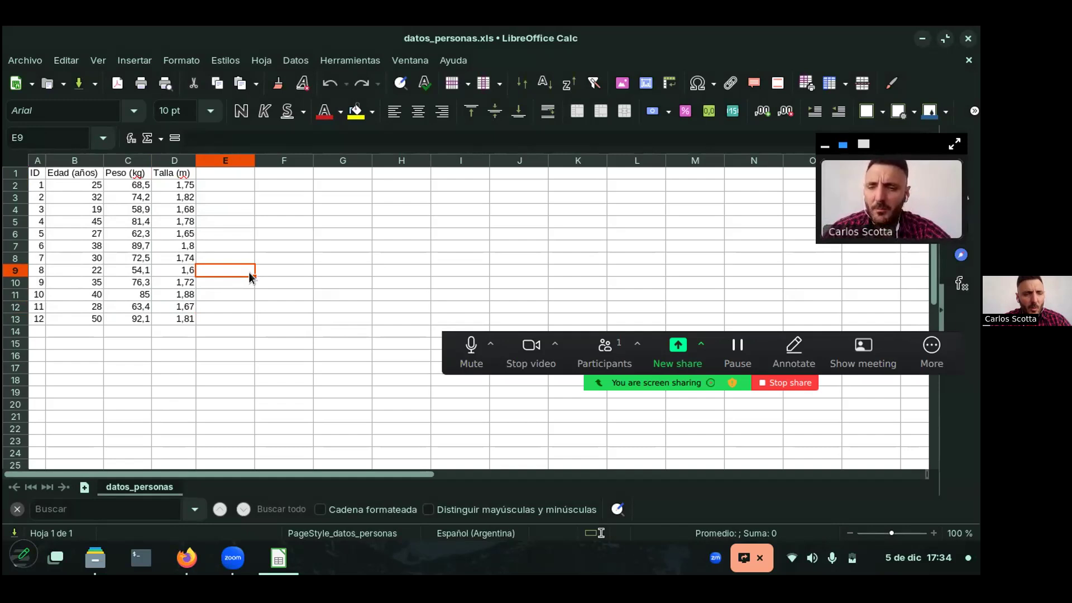
left_click(178, 207)
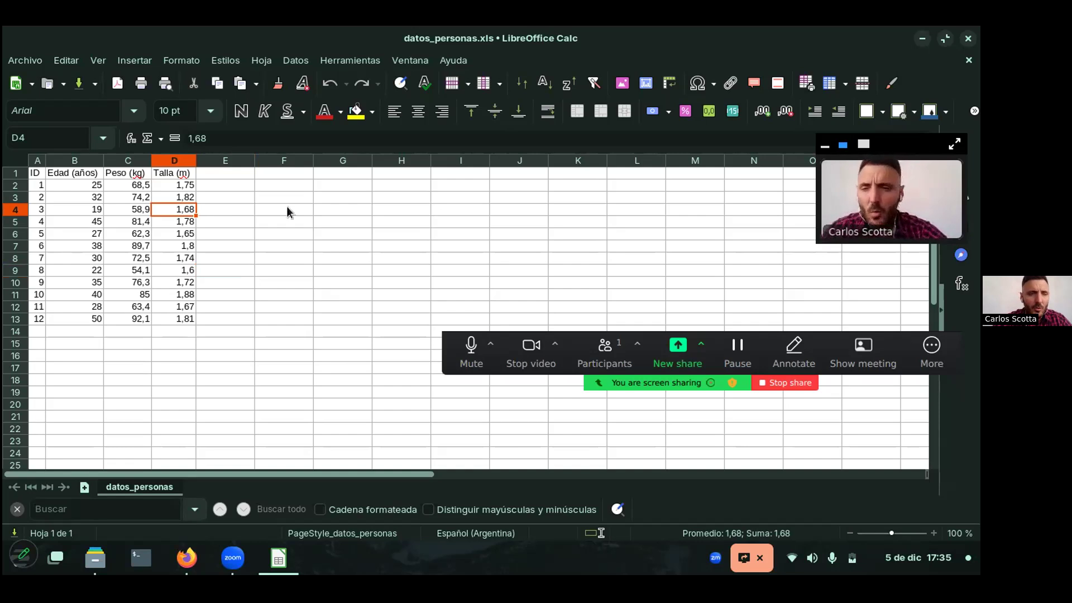
left_click(280, 187)
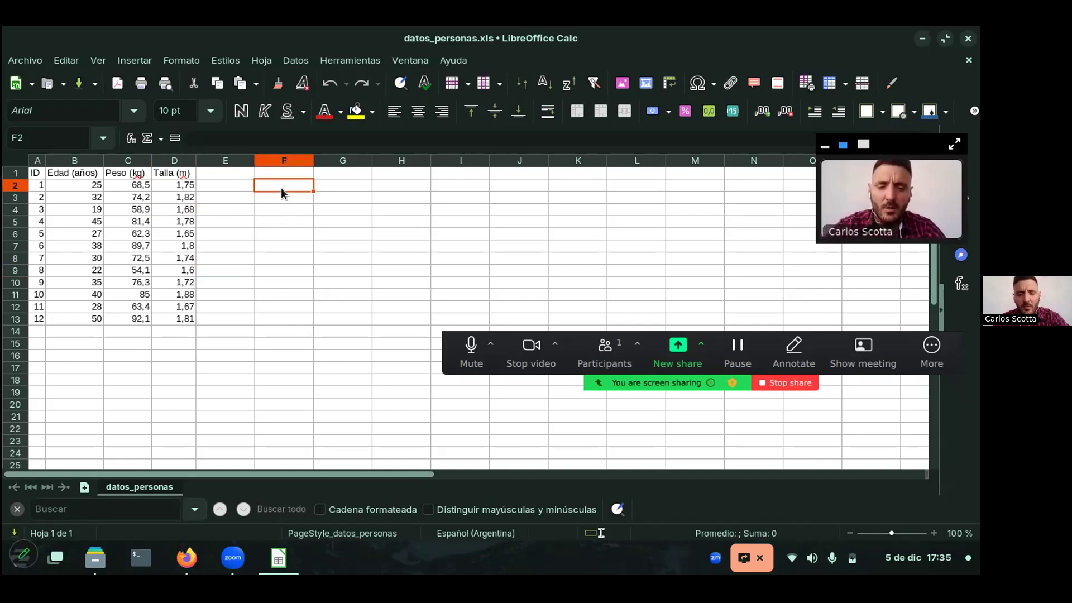
type("=")
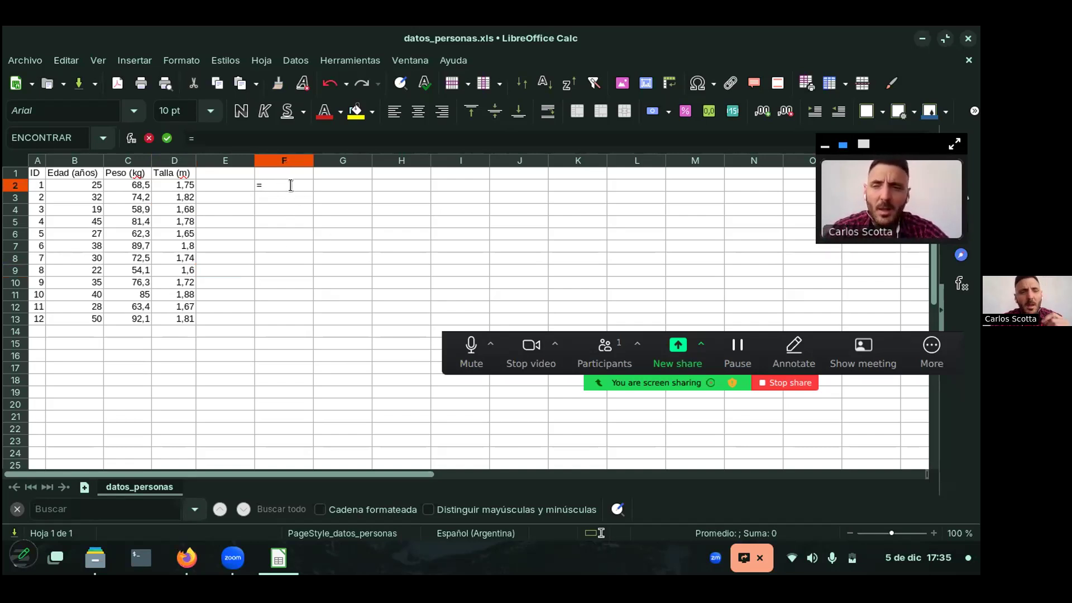
key("Escape")
left_click(276, 239)
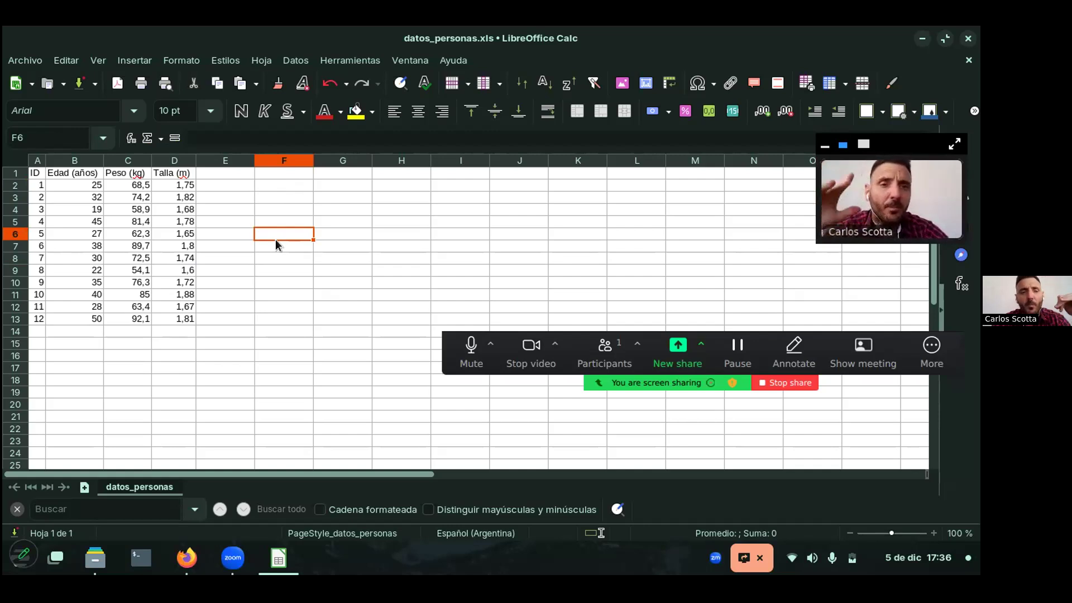
Add the column header "Nuevo ID (ID +100)" in cell E1
left_click(42, 190)
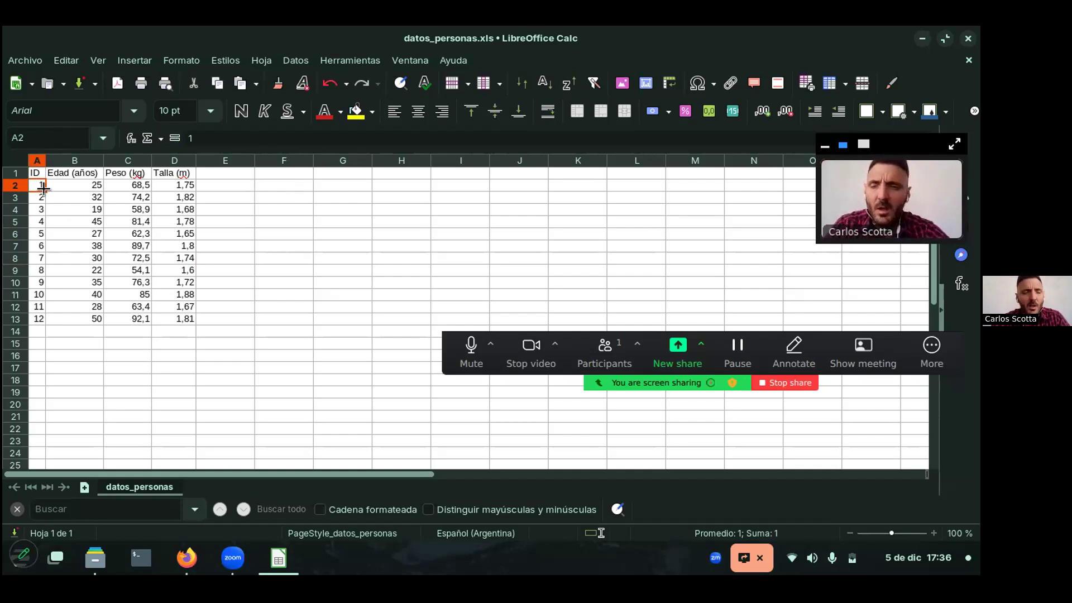
left_click(244, 173)
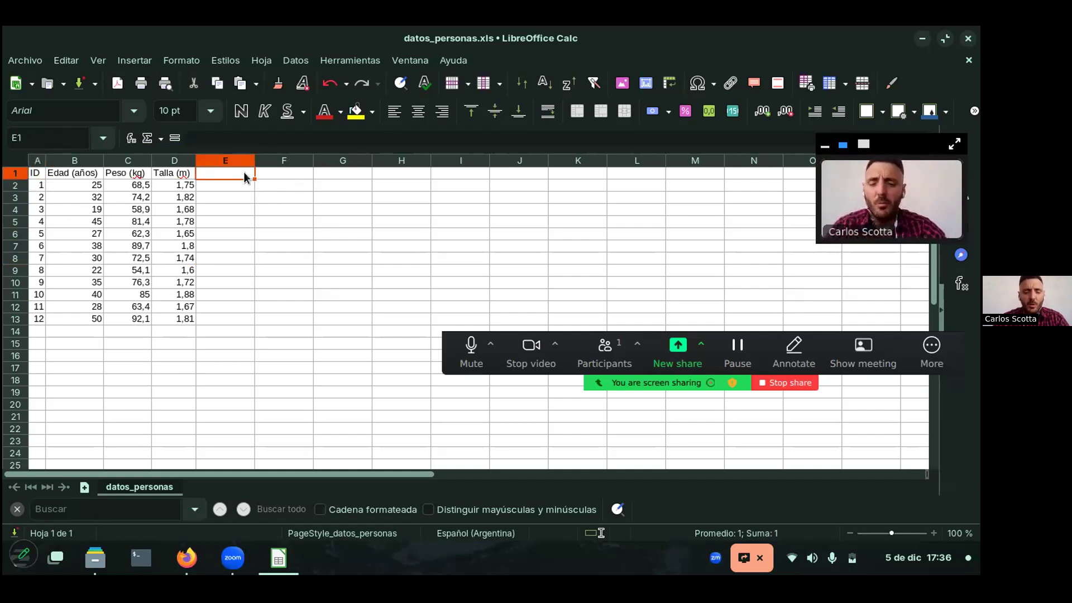
type("Nuev")
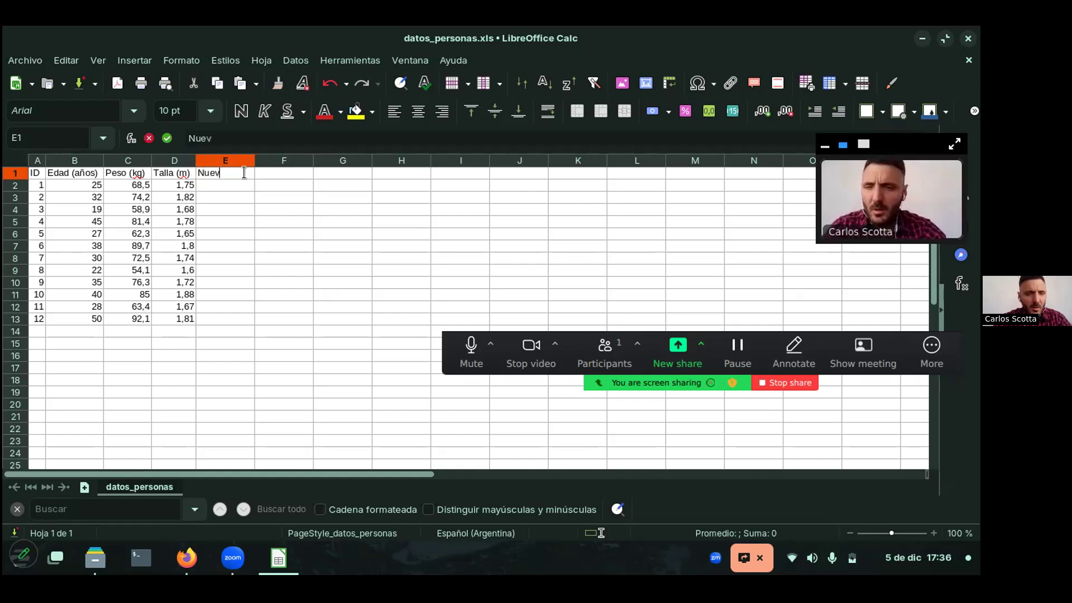
type("o ID ")
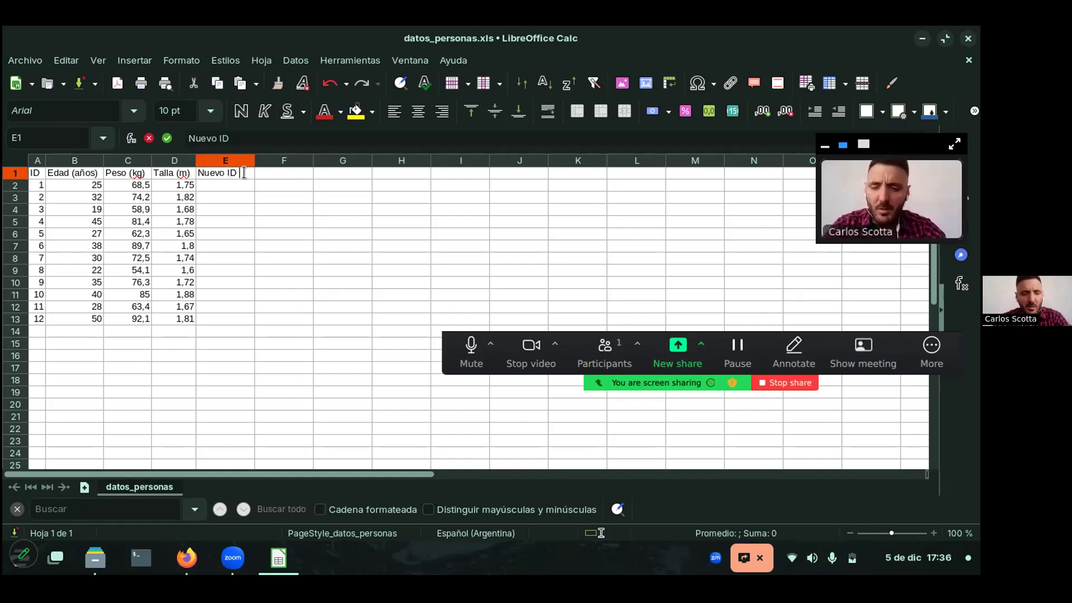
type("(ID +100)")
key("Return")
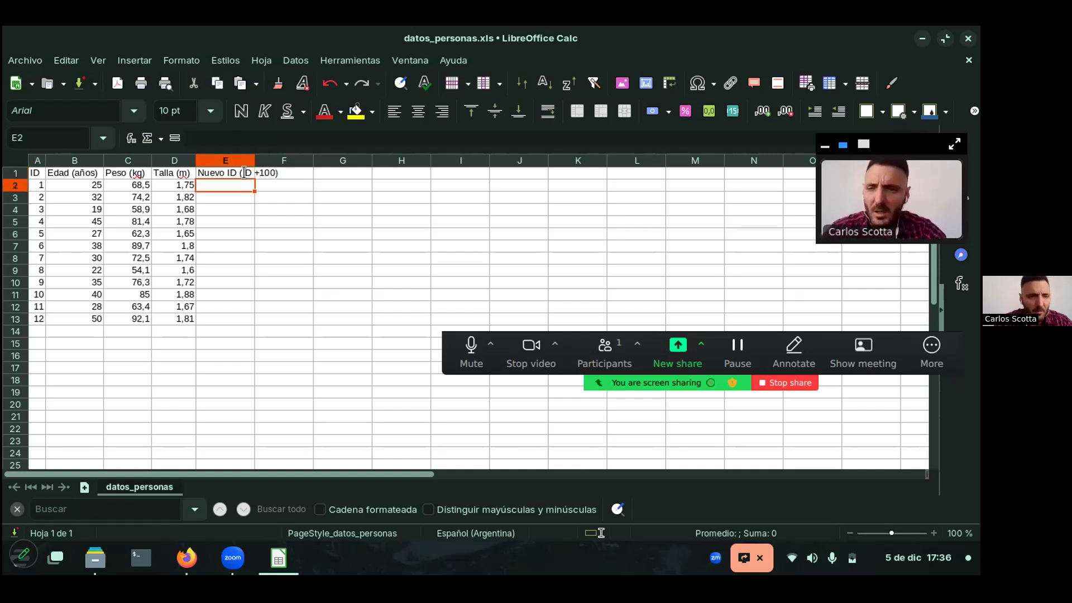
Widen column E to fit its header, and enter the formula =A2+100 in cell E2
left_click_drag(255, 168, 285, 163)
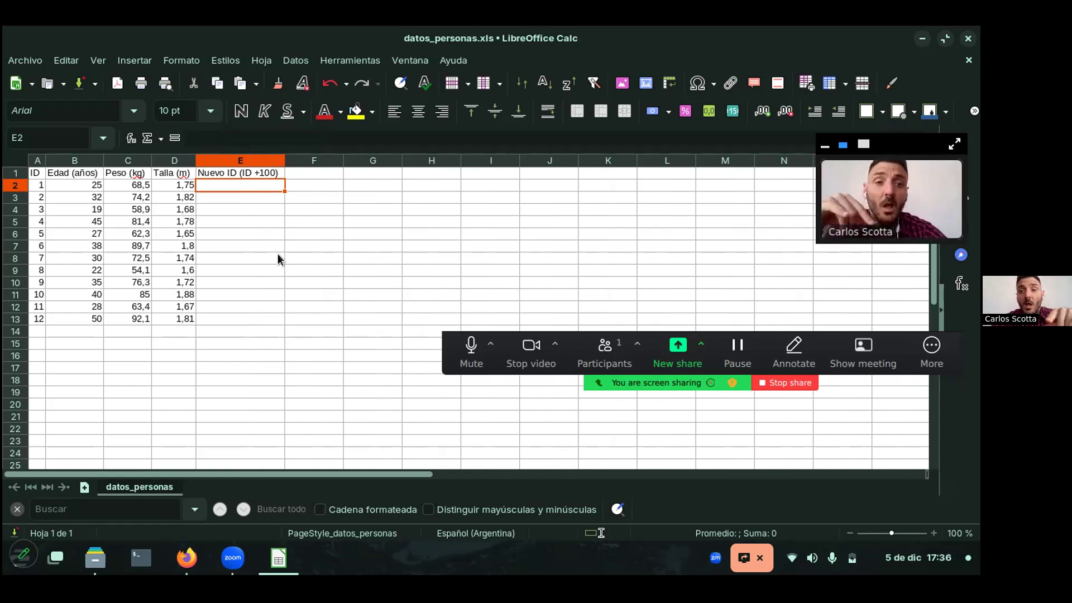
left_click(39, 188)
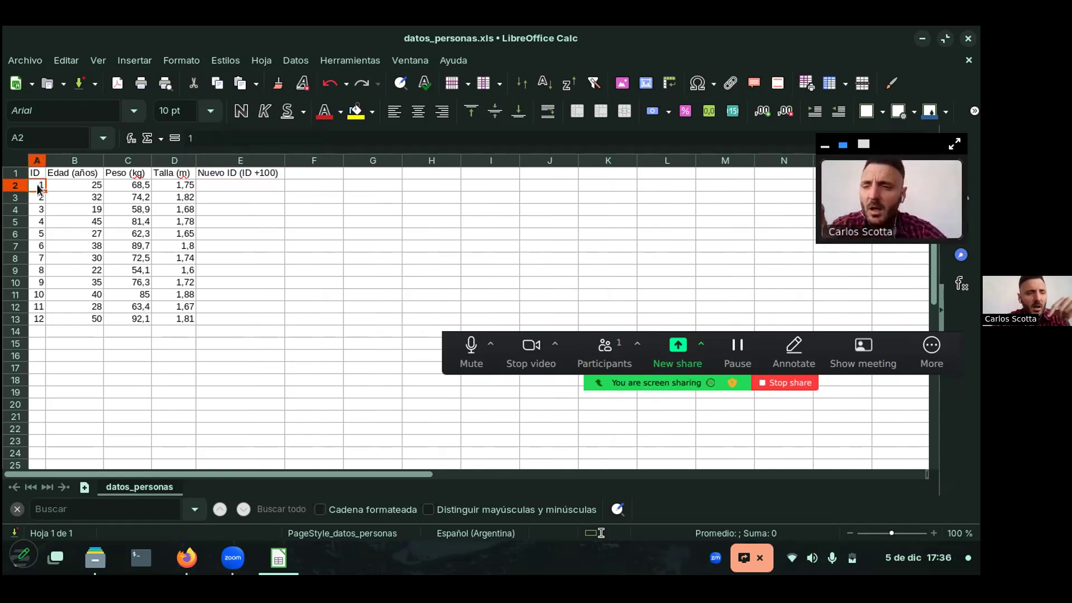
left_click(213, 184)
type("=")
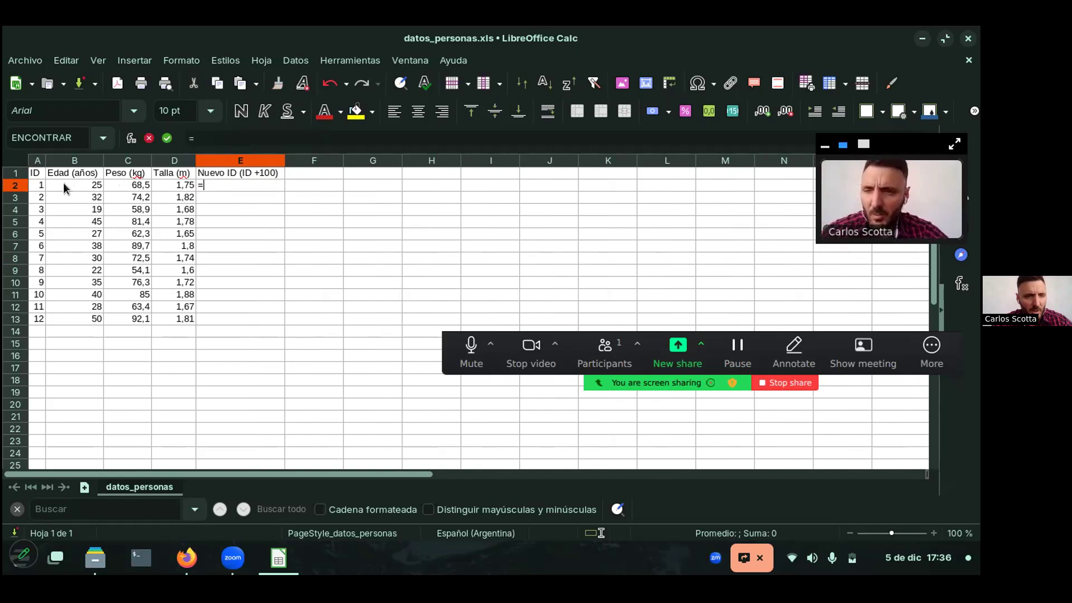
left_click(39, 189)
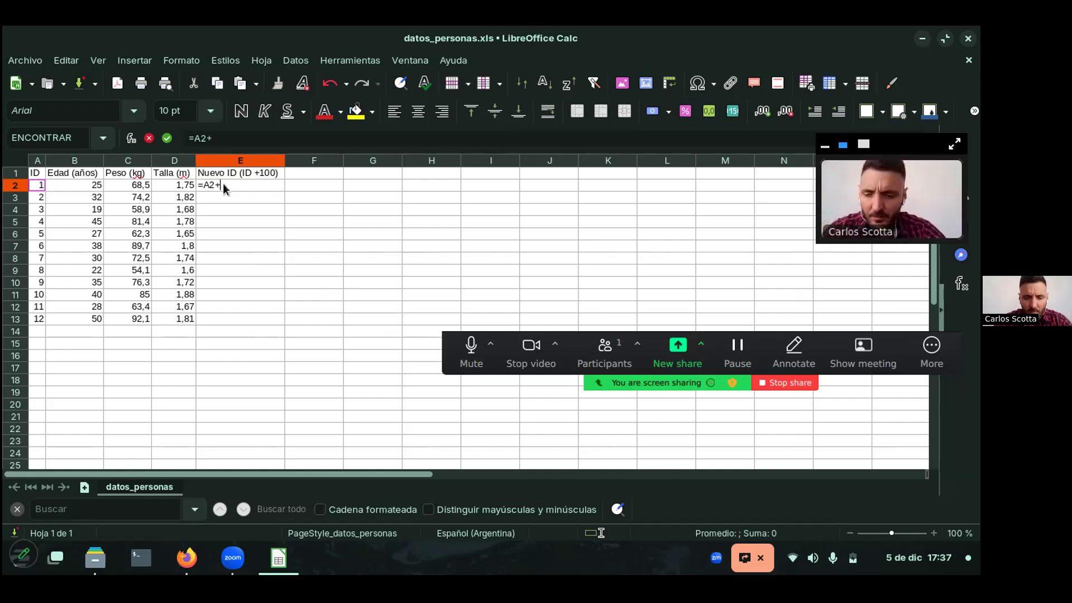
type("00")
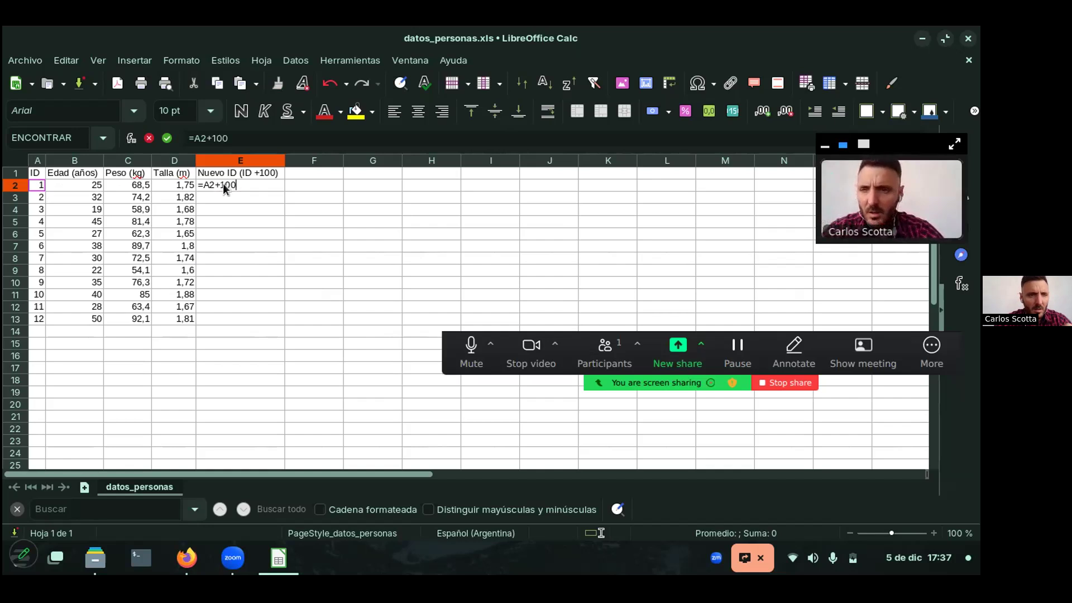
key("Return")
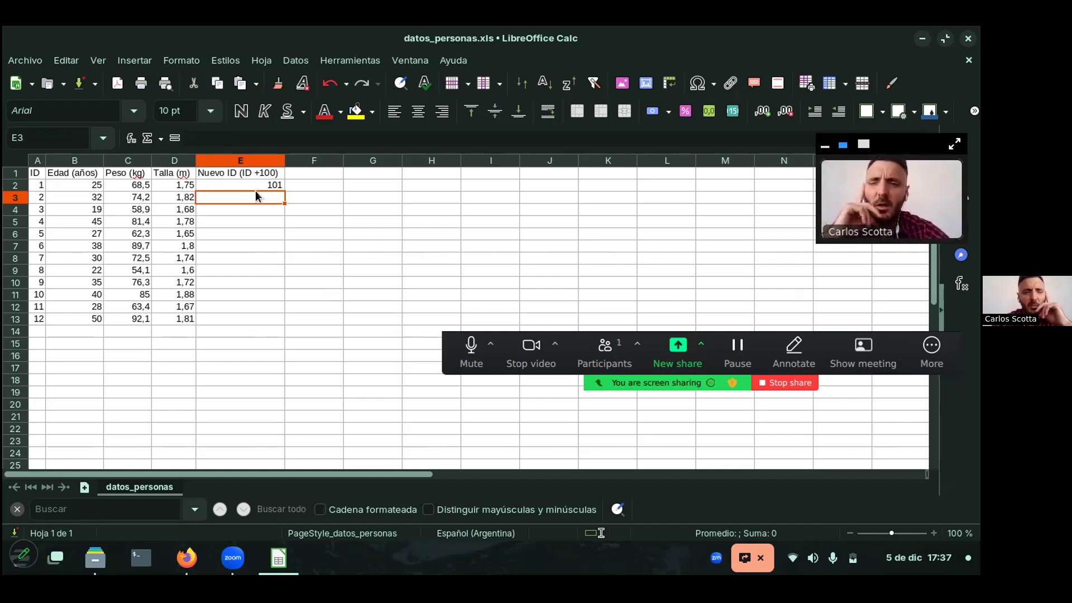
left_click(257, 188)
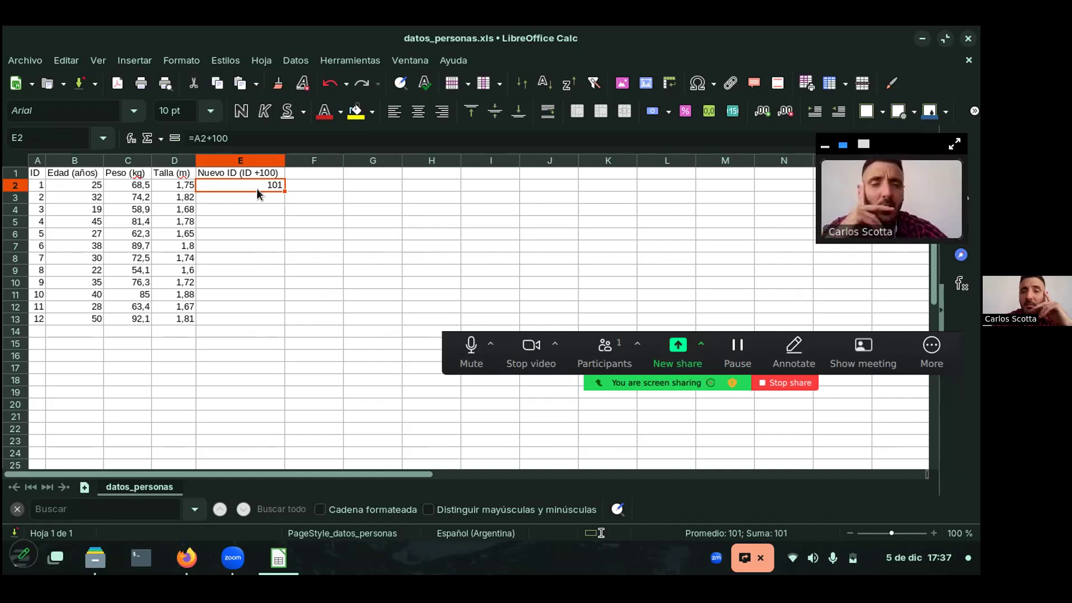
Test the E2 formula by setting the ID in A2 to 25, and restore A2 to 1
left_click(41, 189)
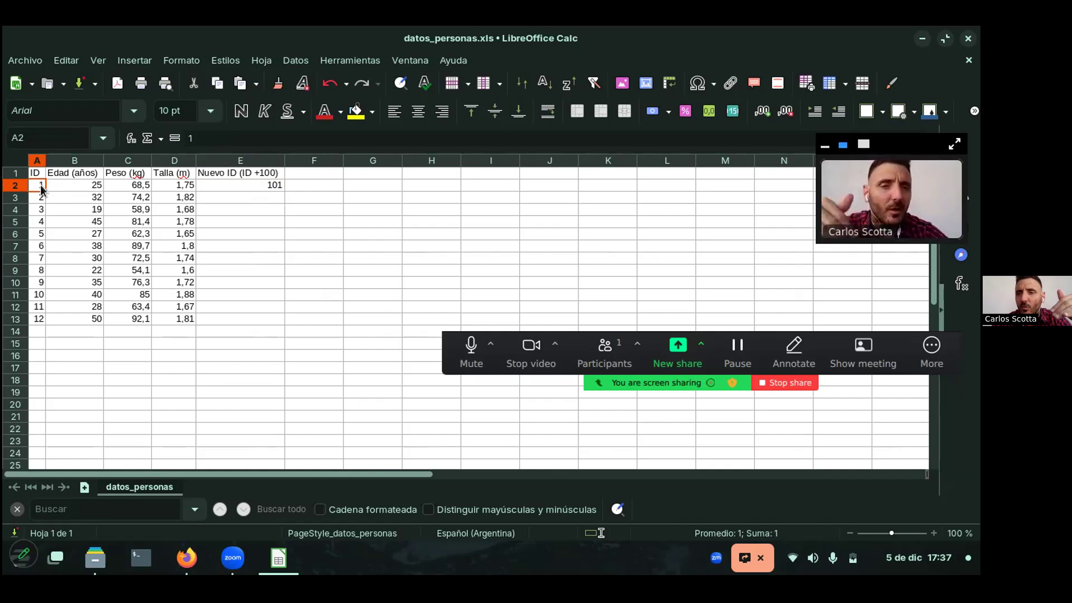
double_click(40, 186)
type("25")
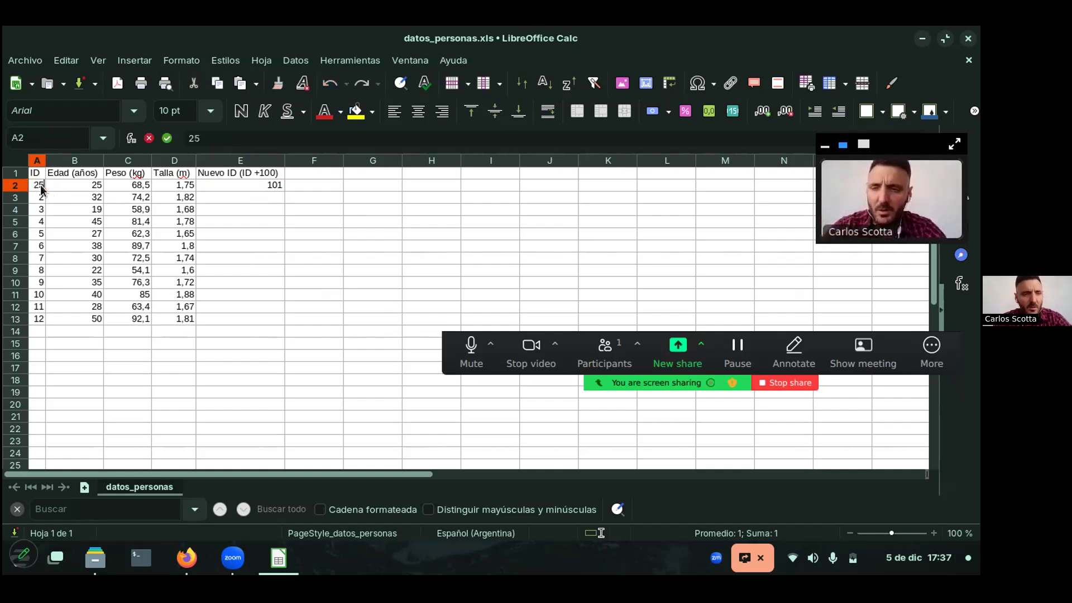
key("Return")
left_click(267, 189)
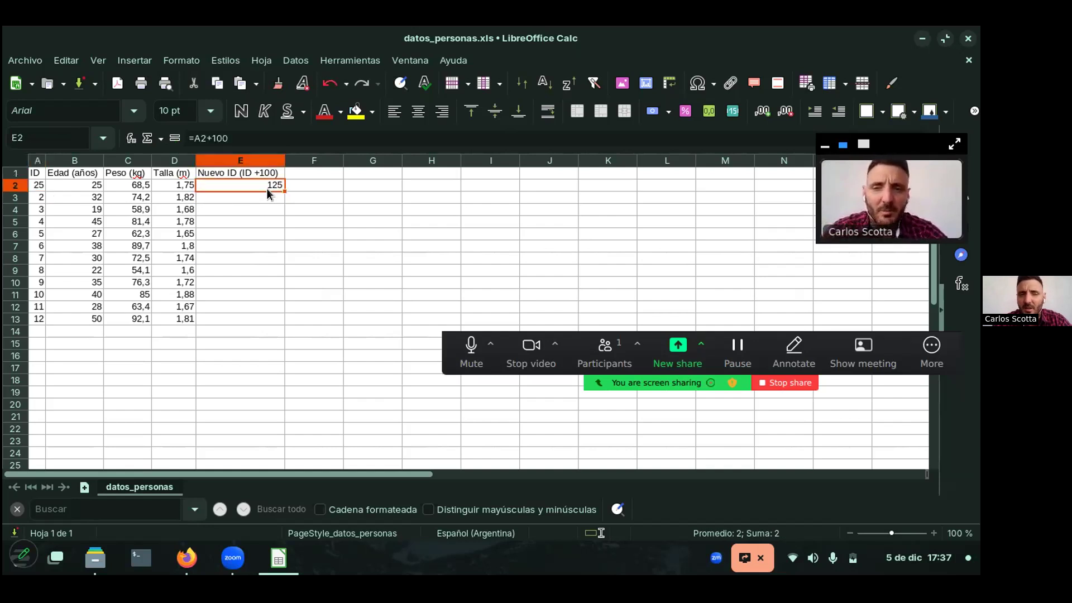
left_click(42, 186)
type("1")
key("Return")
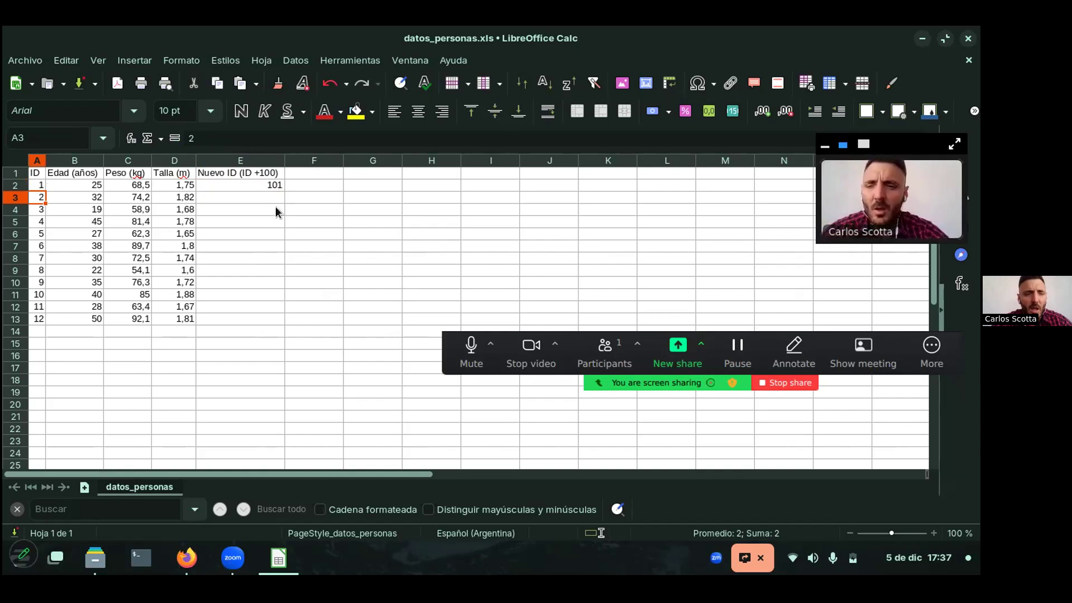
left_click(269, 187)
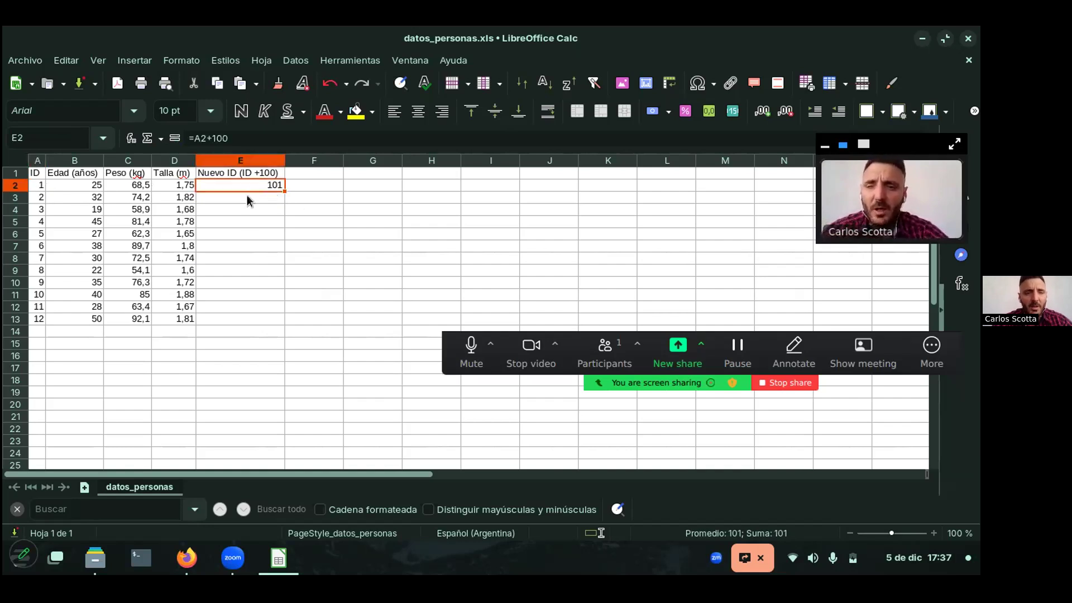
Enter the formula =A3+100 in cell E3
left_click(247, 196)
type("=")
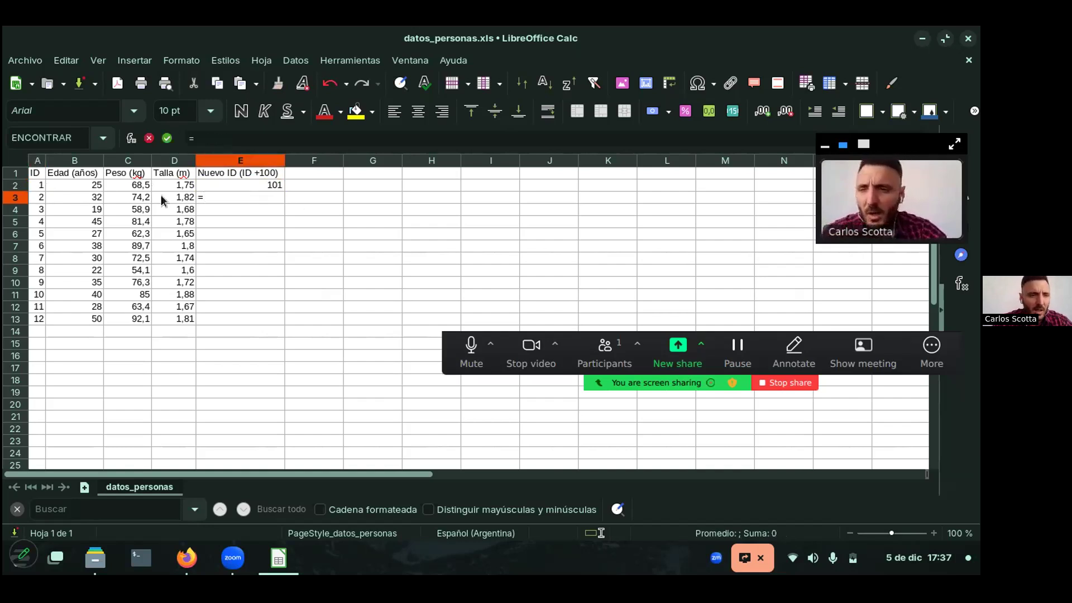
left_click(39, 199)
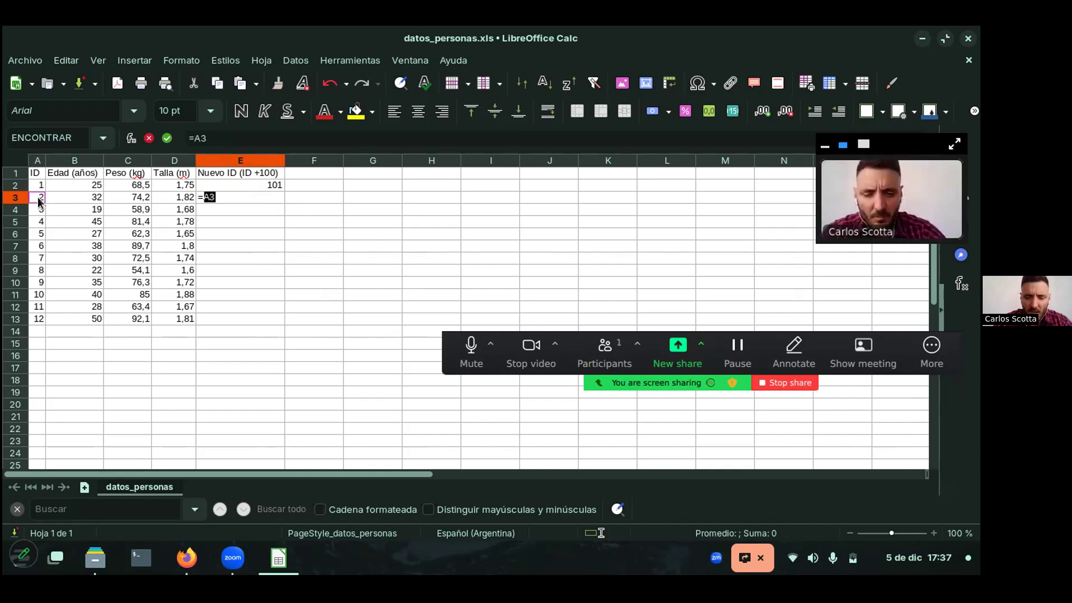
type("+")
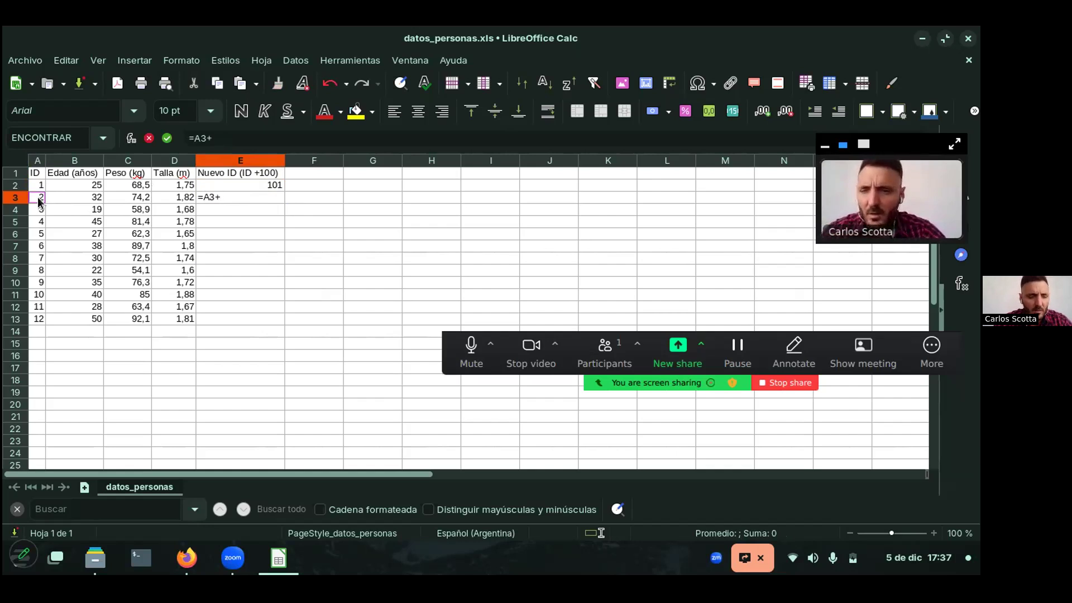
type("100")
key("Return")
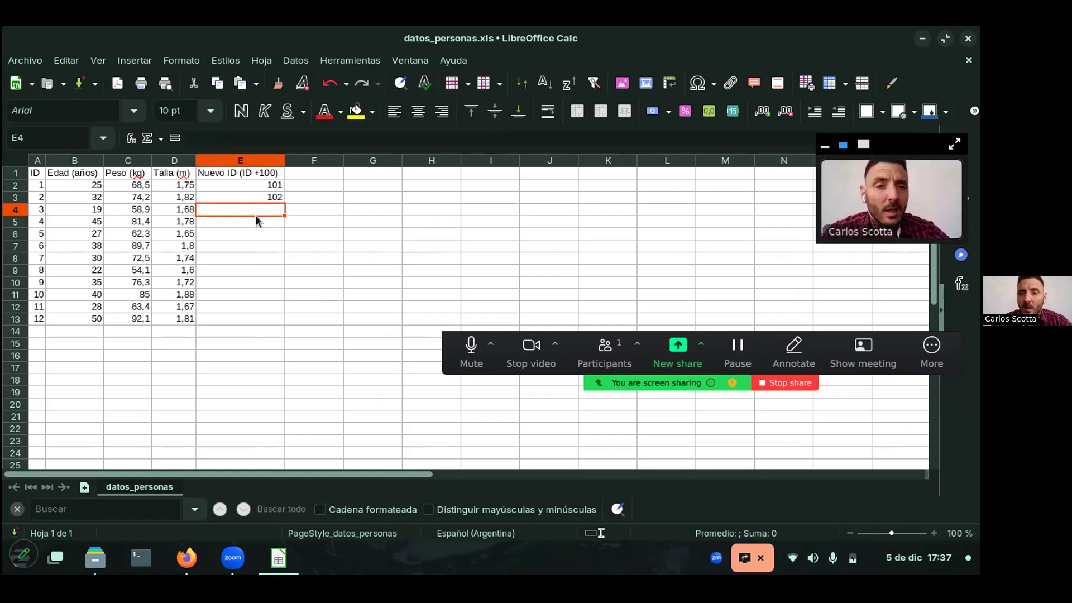
Fill the E2 formula down to E4 and check the cell references in the resulting formulas
left_click(274, 189)
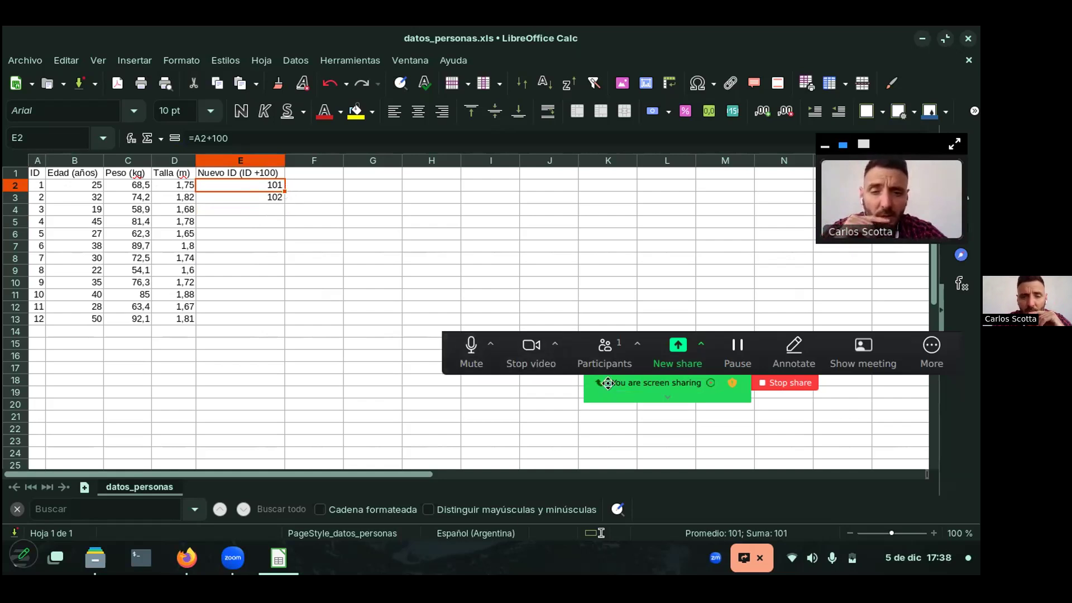
left_click(664, 404)
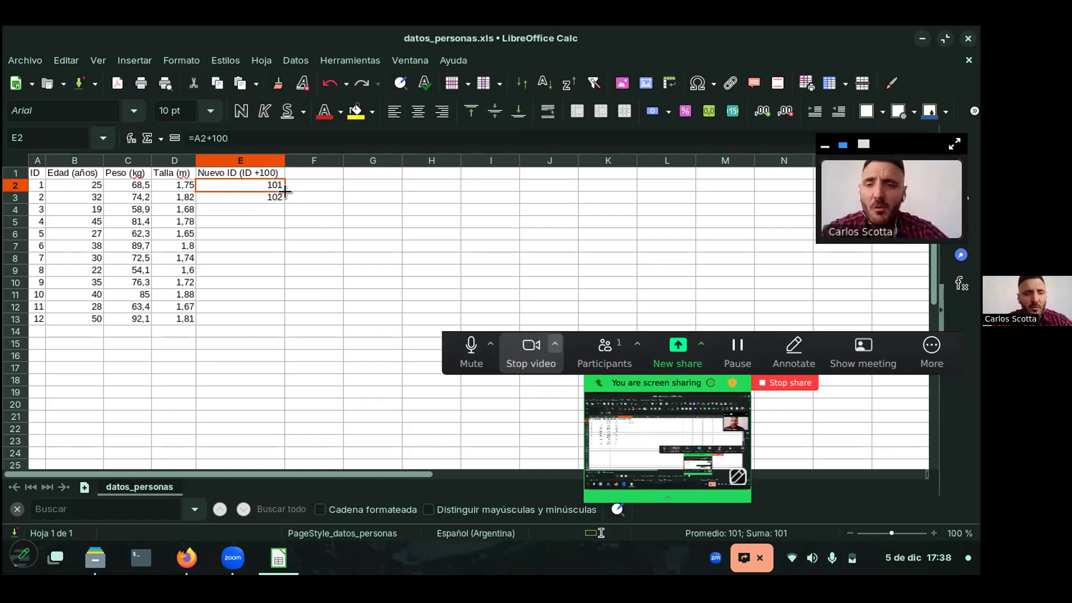
left_click_drag(285, 191, 283, 212)
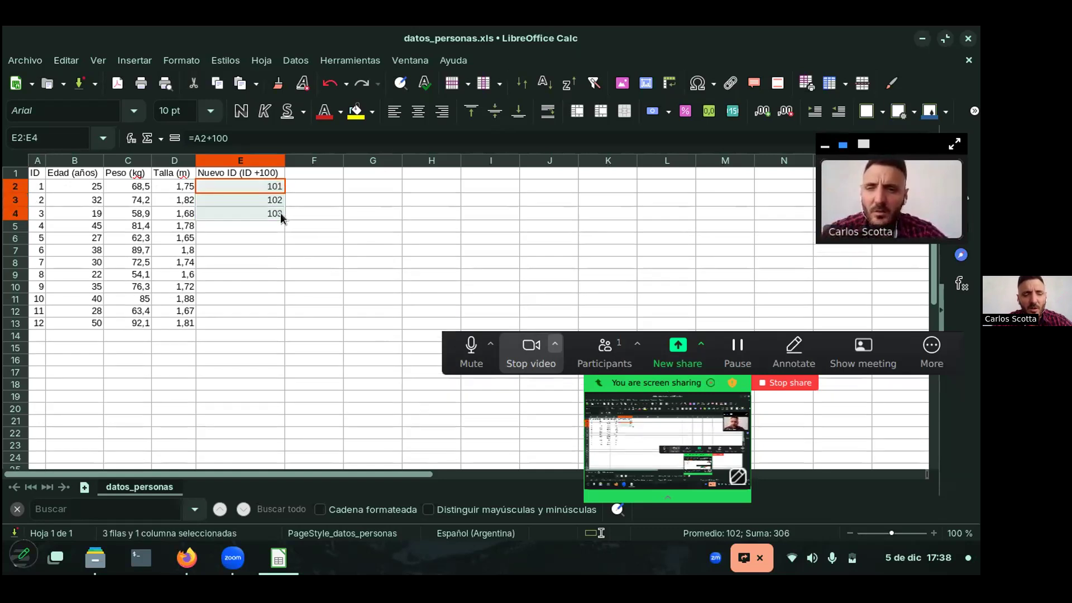
left_click(278, 214)
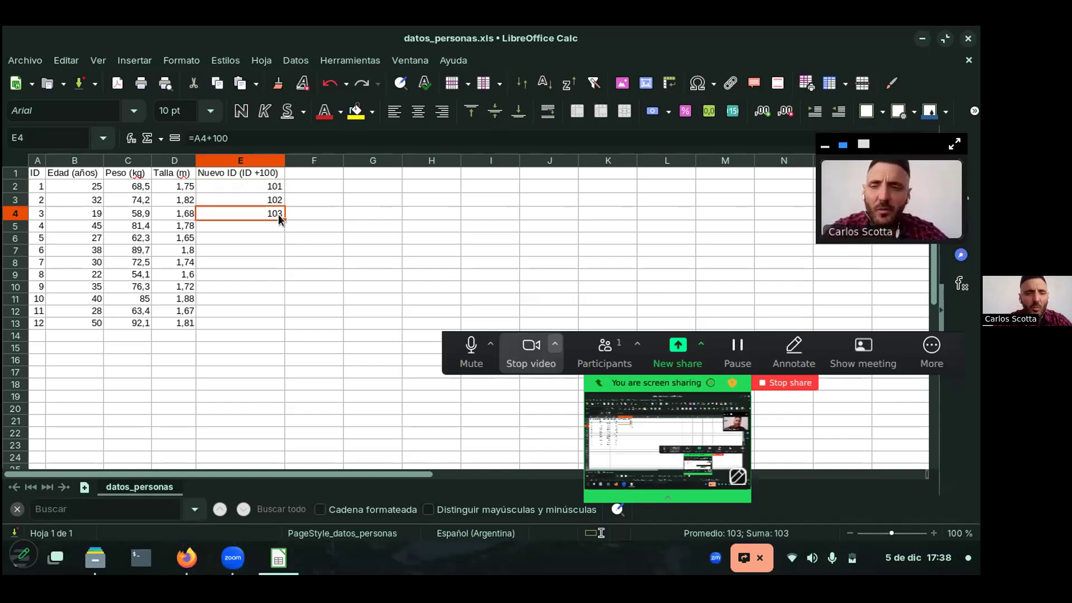
left_click(261, 190)
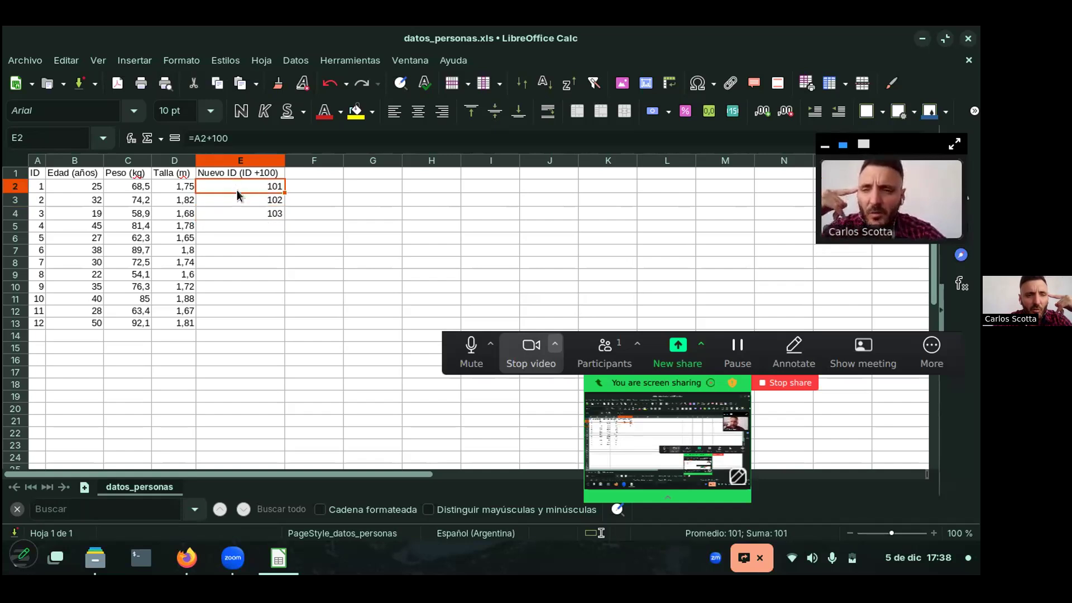
left_click(240, 197)
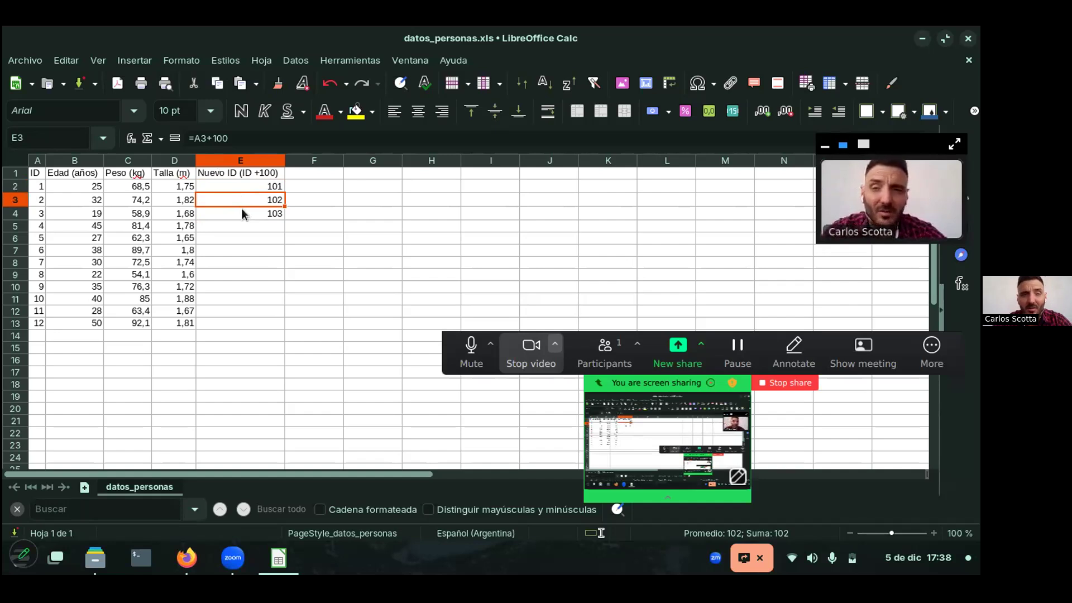
Fill the E4 formula down to E13 and check the formula in the last row
left_click(243, 216)
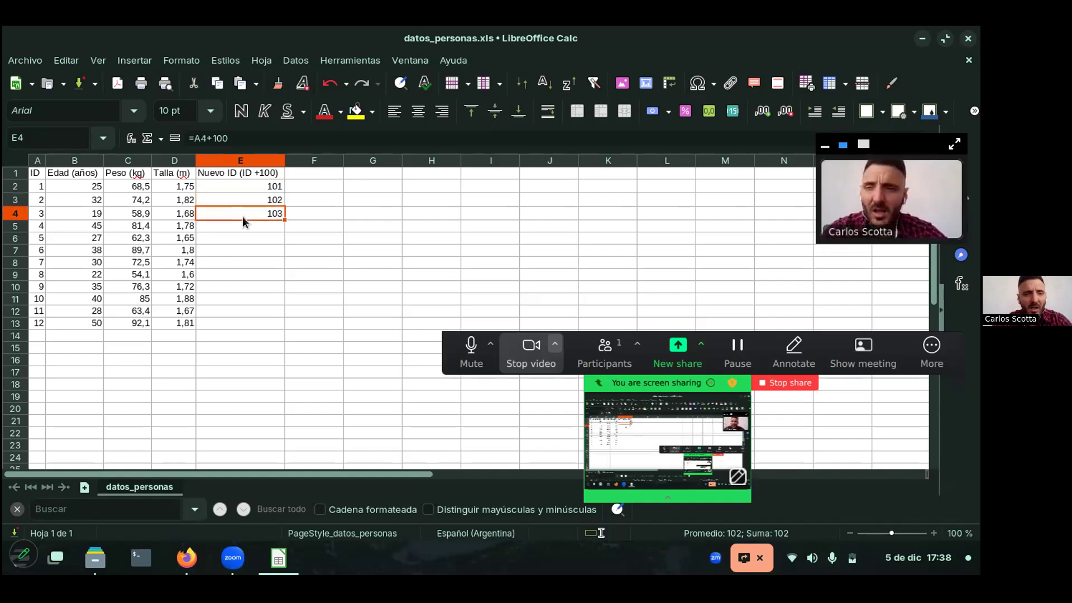
left_click_drag(284, 220, 286, 329)
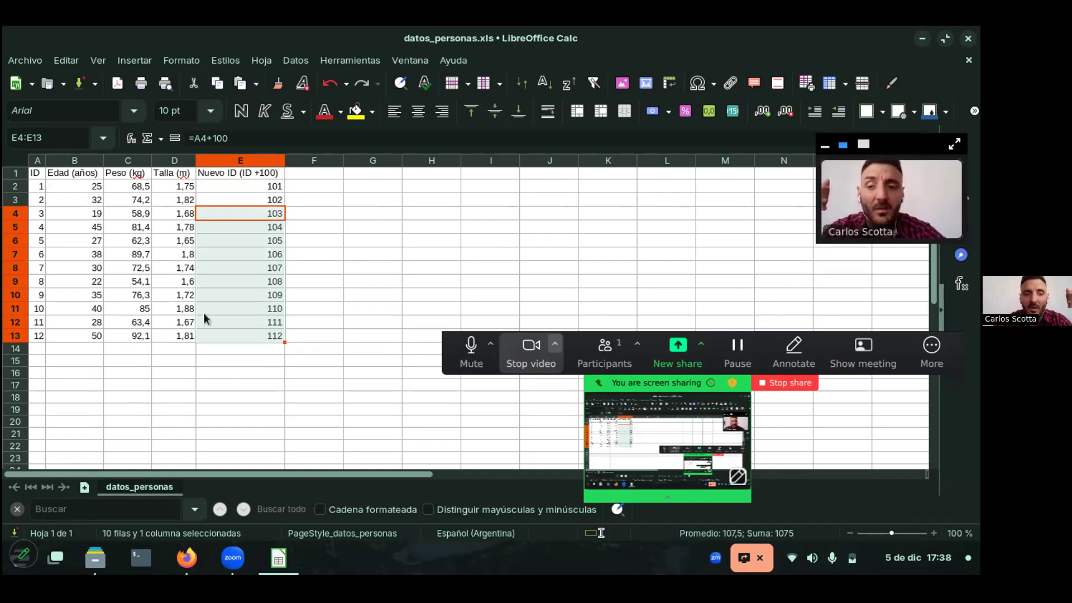
left_click(273, 336)
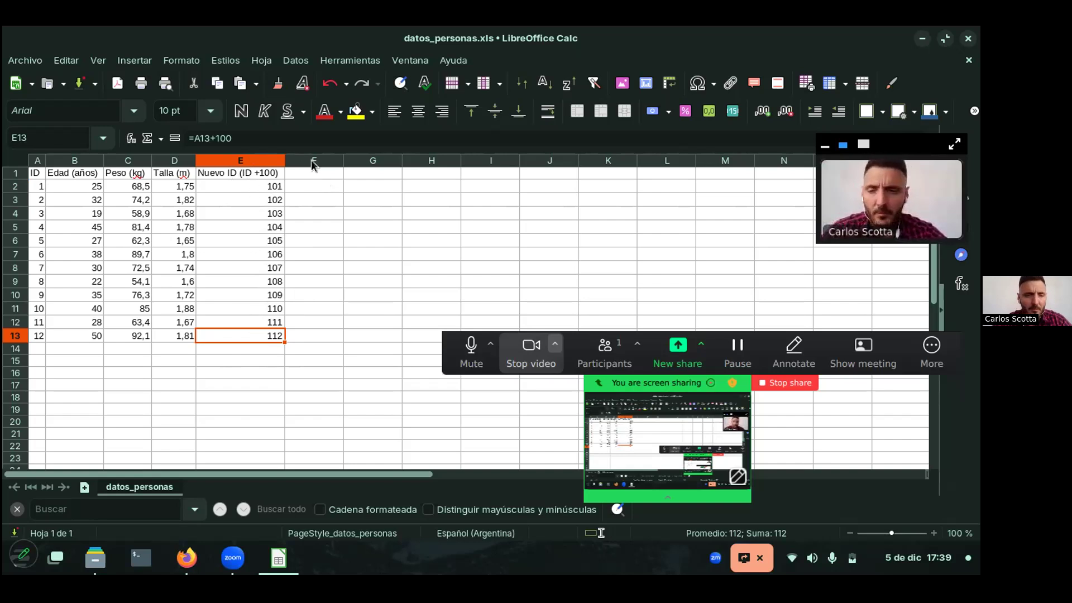
Add the header "IMC (peso KG/(talla*talla en m)" in cell F1 and widen column F to fit it
left_click(316, 177)
type("IMC")
type(" (%%%%%P")
key("BackSpace")
key("BackSpace")
key("BackSpace")
key("BackSpace")
key("BackSpace")
key("BackSpace")
type("peso KG")
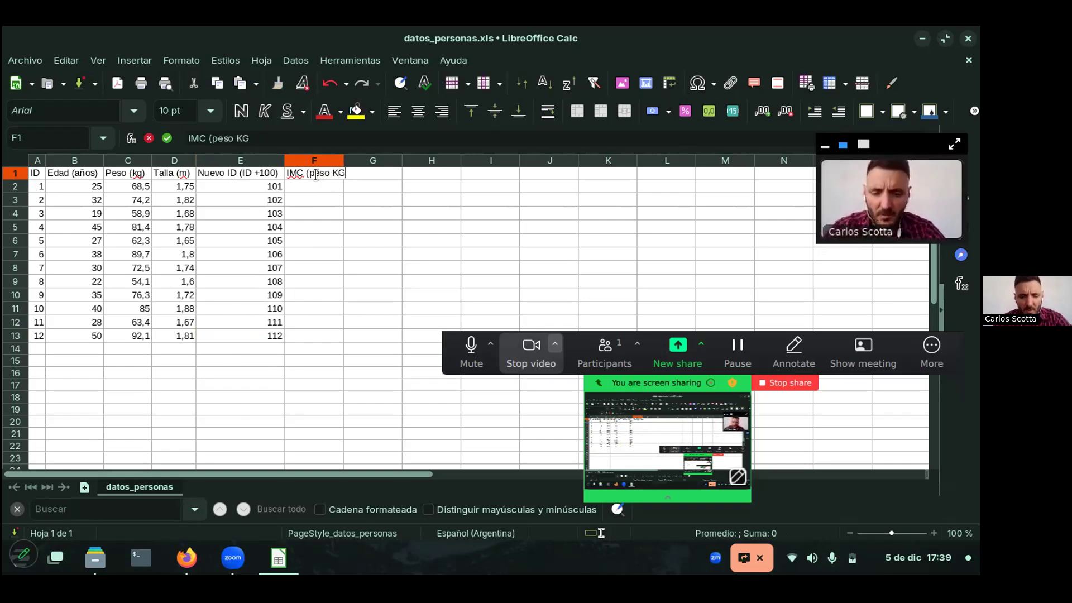
type("/(talla*talla")
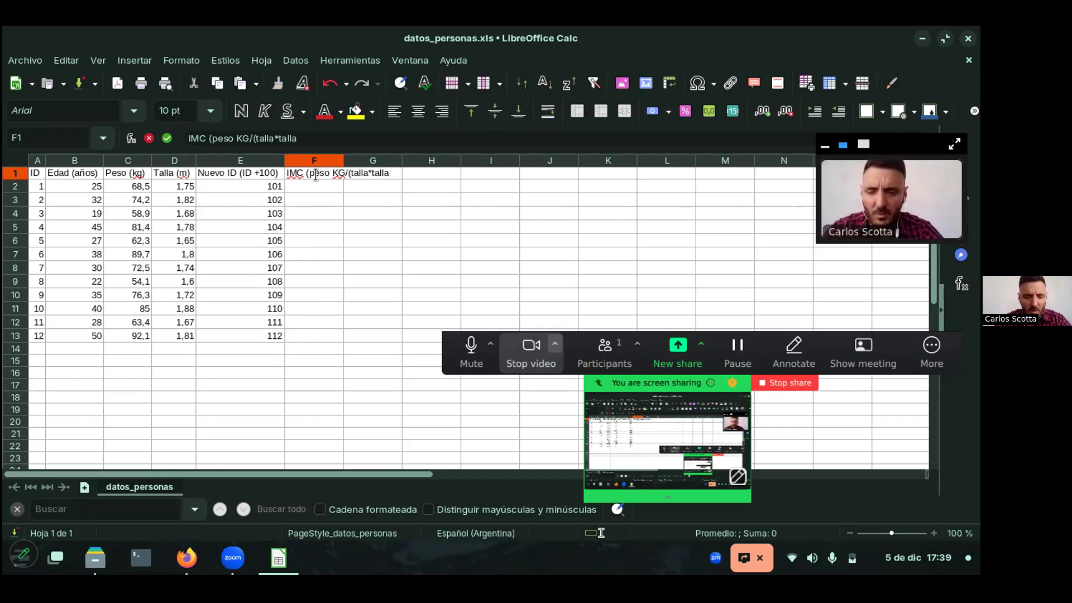
type(" en")
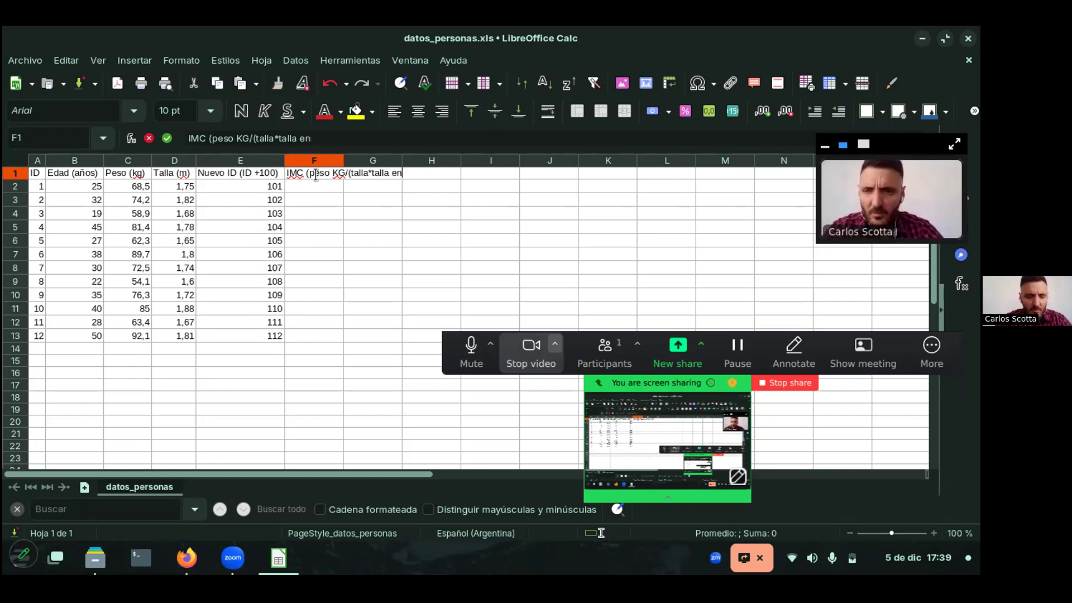
type(" m)")
key("Return")
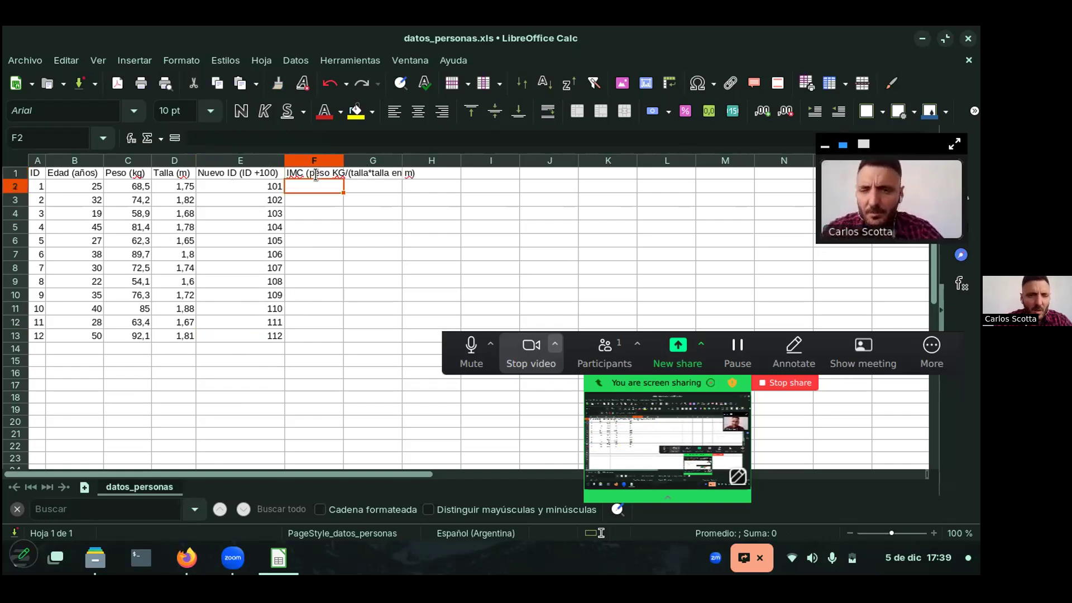
left_click_drag(343, 161, 426, 161)
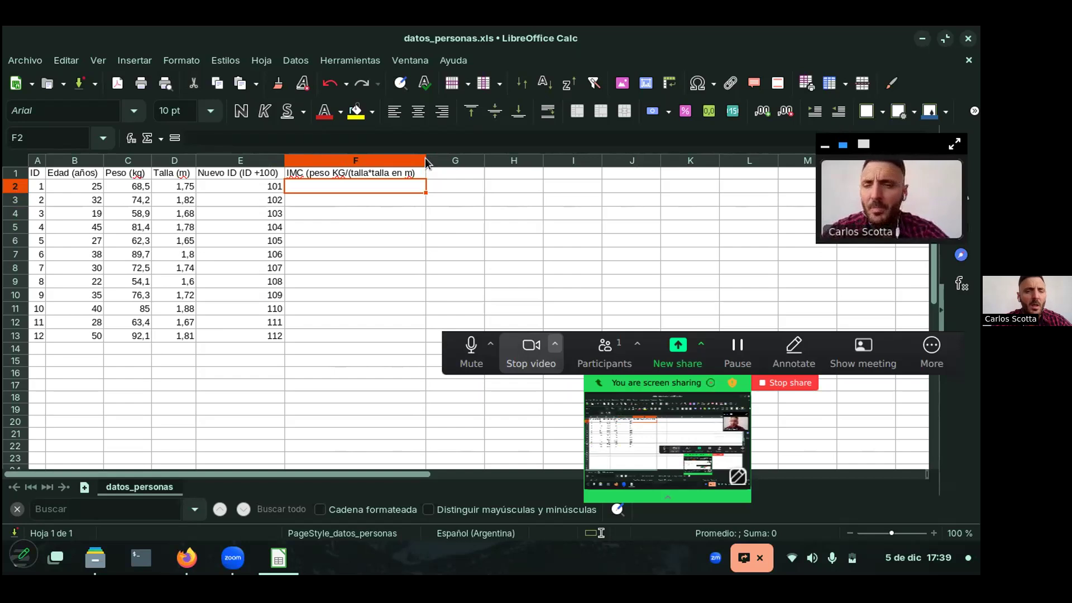
Enter the formula =C2/(D2*D2) in cell F2 to calculate the first person's IMC
left_click(134, 185)
left_click(163, 186)
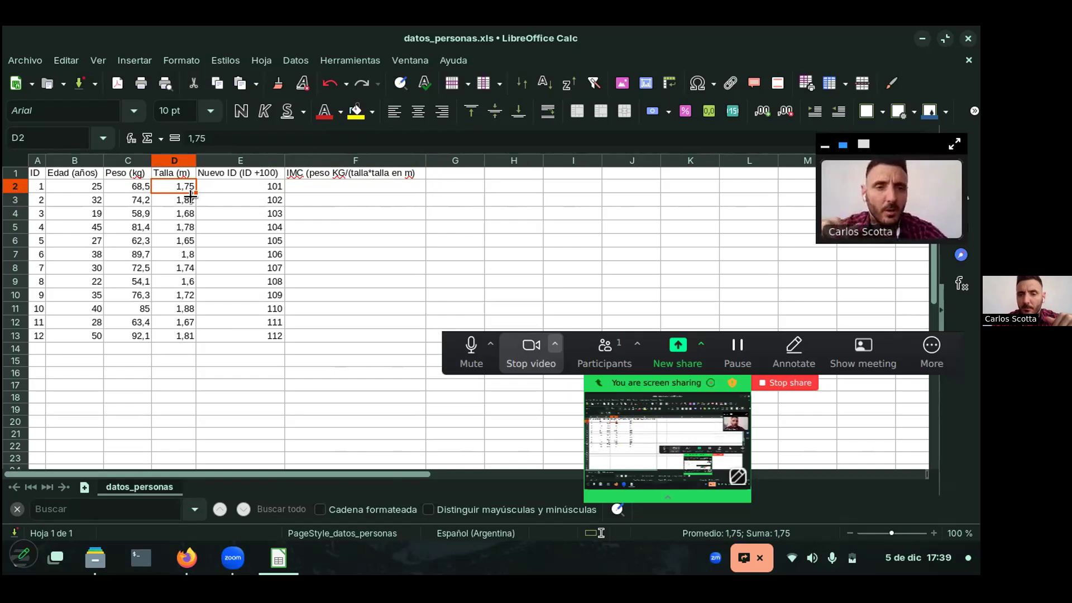
left_click(319, 189)
type("=")
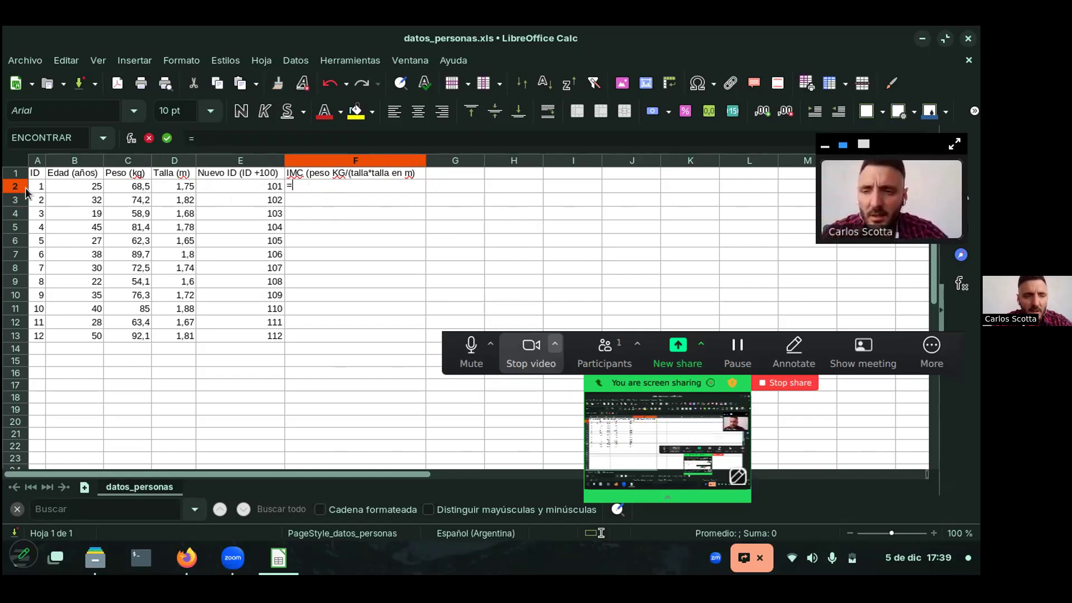
left_click(142, 189)
type("/")
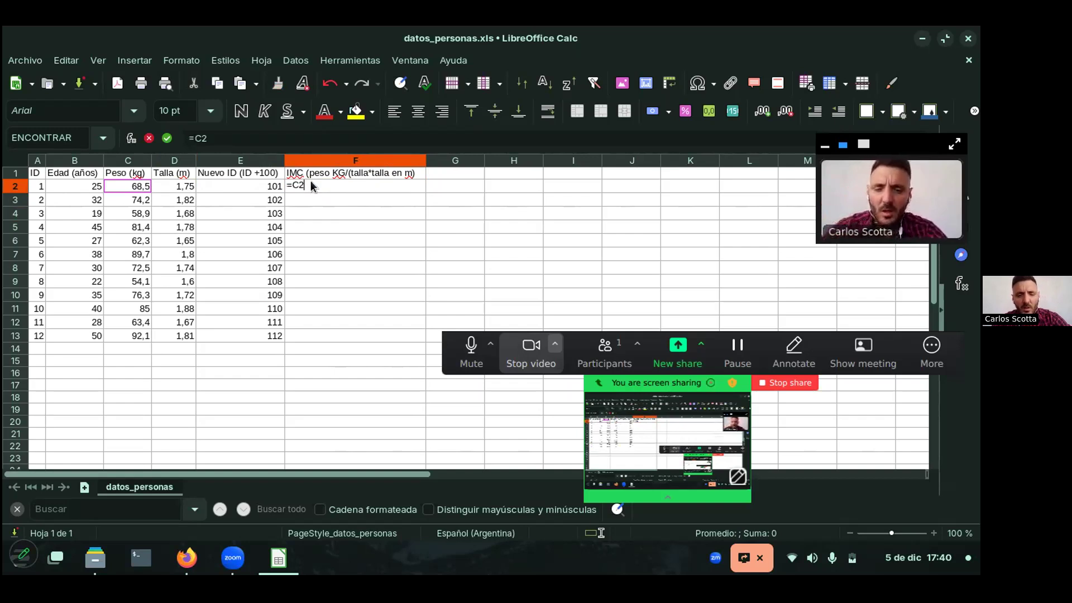
type("(")
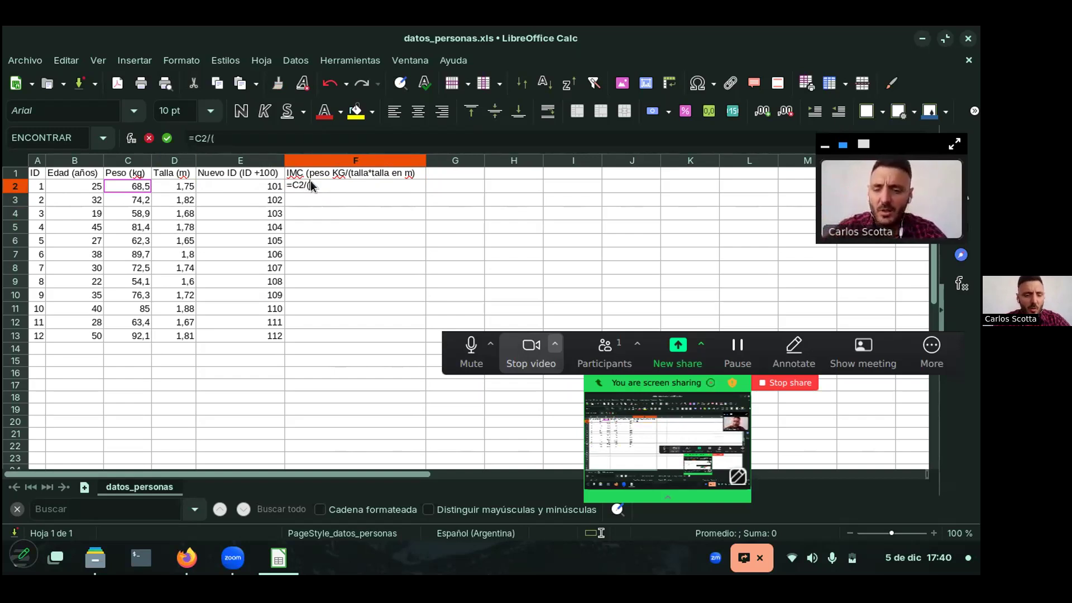
left_click(172, 190)
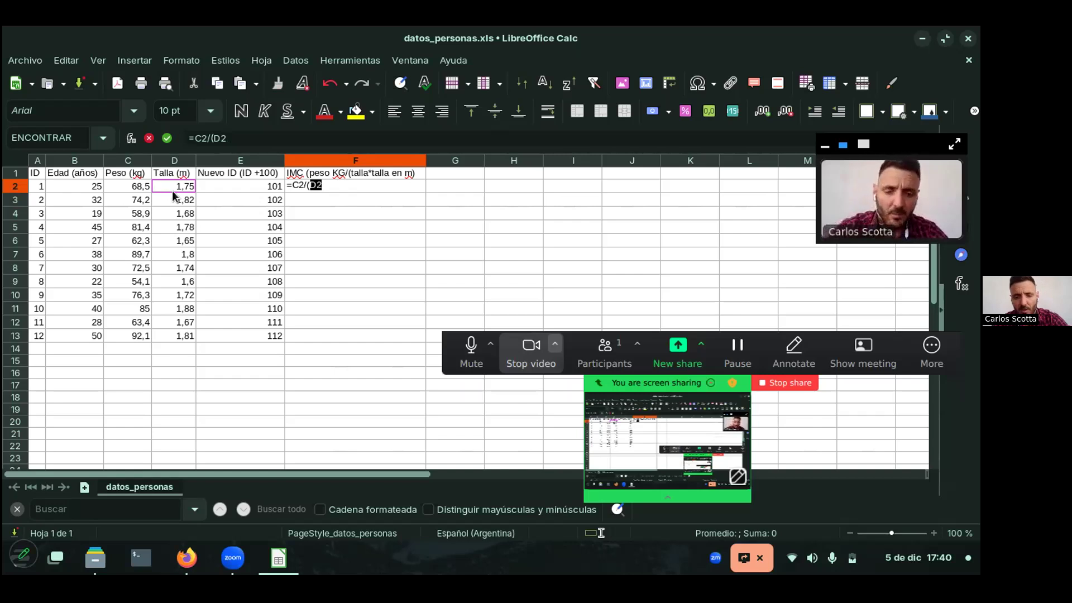
type("*")
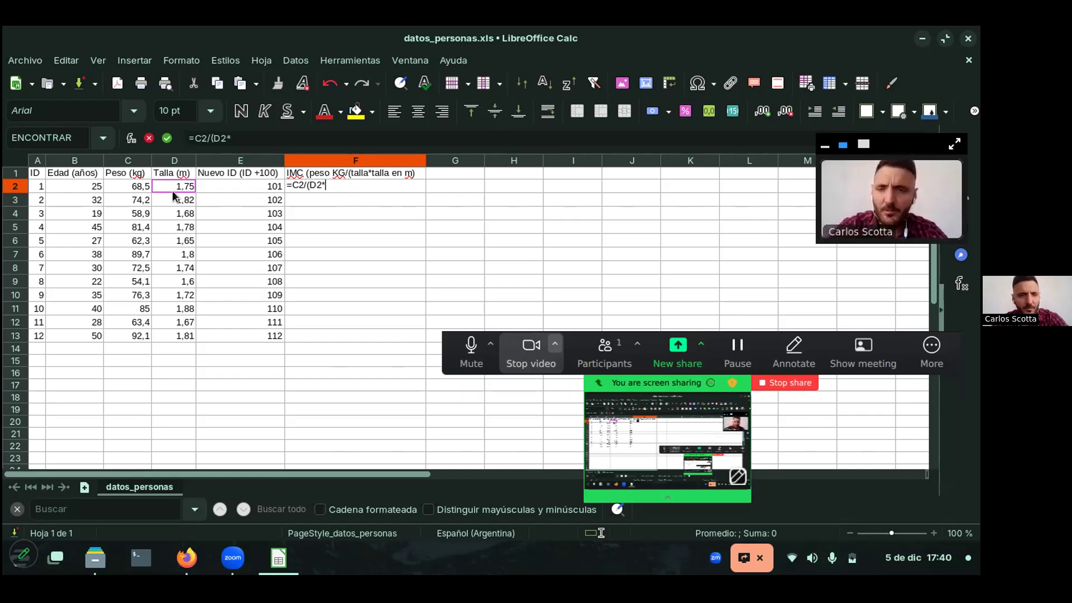
left_click(172, 190)
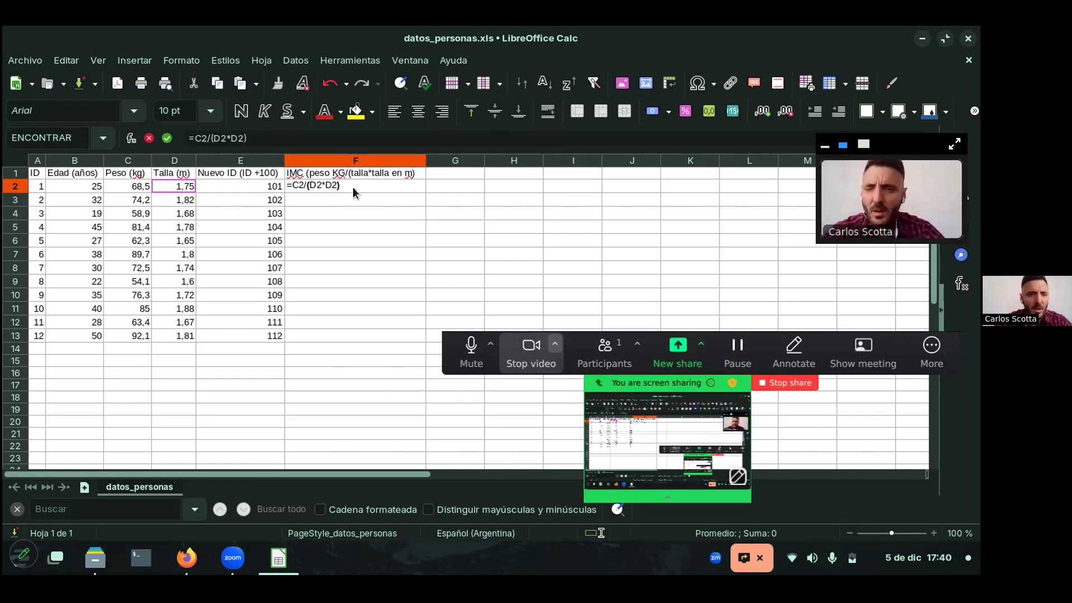
key("Return")
Check the cell references of the IMC formula in F2 and fill it down to F13
left_click(382, 187)
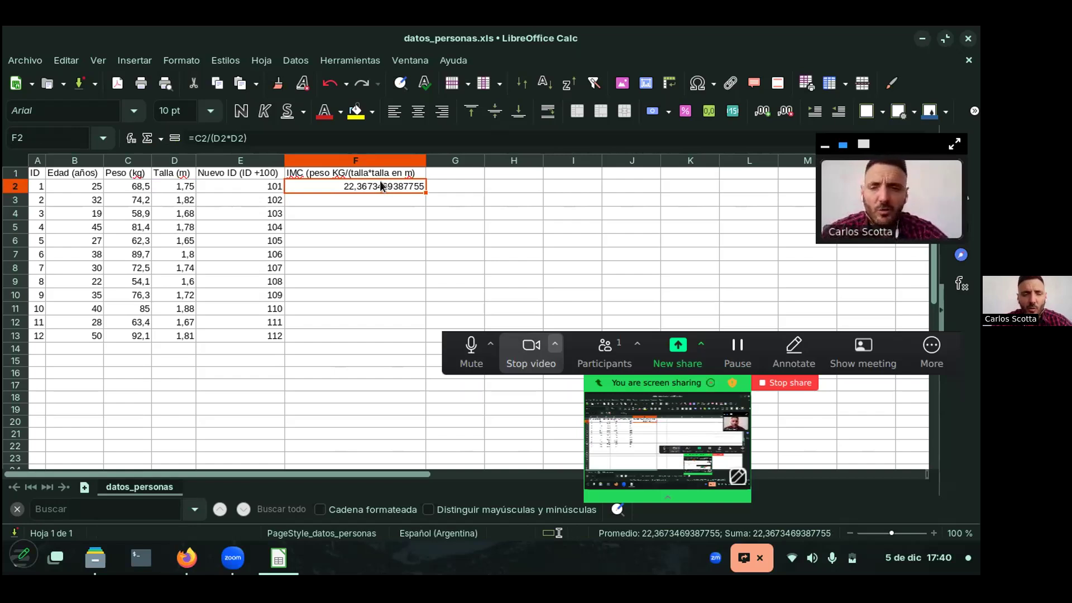
double_click(382, 186)
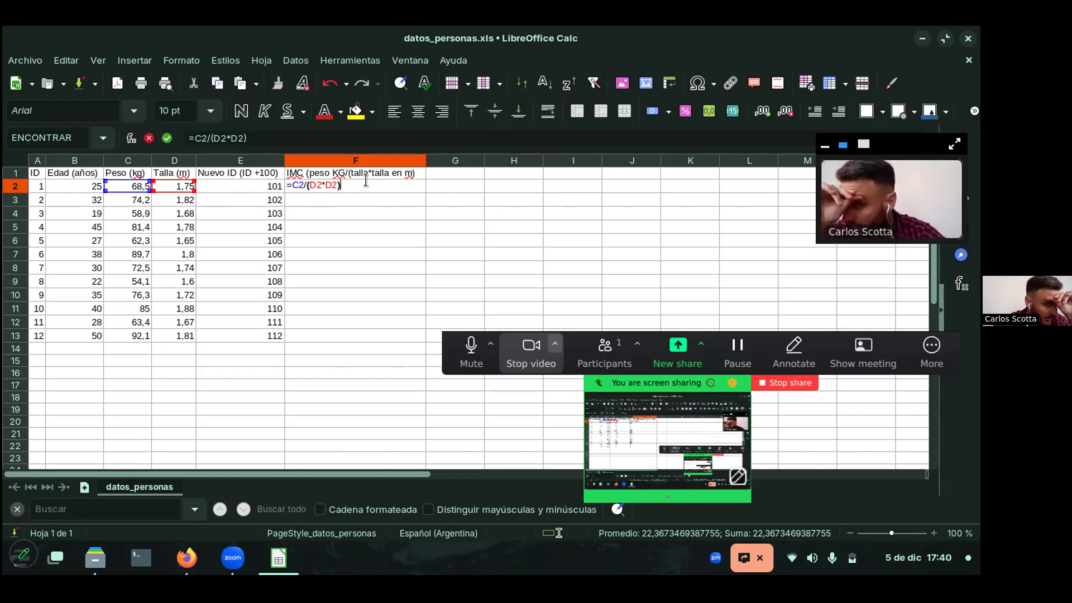
key("Return")
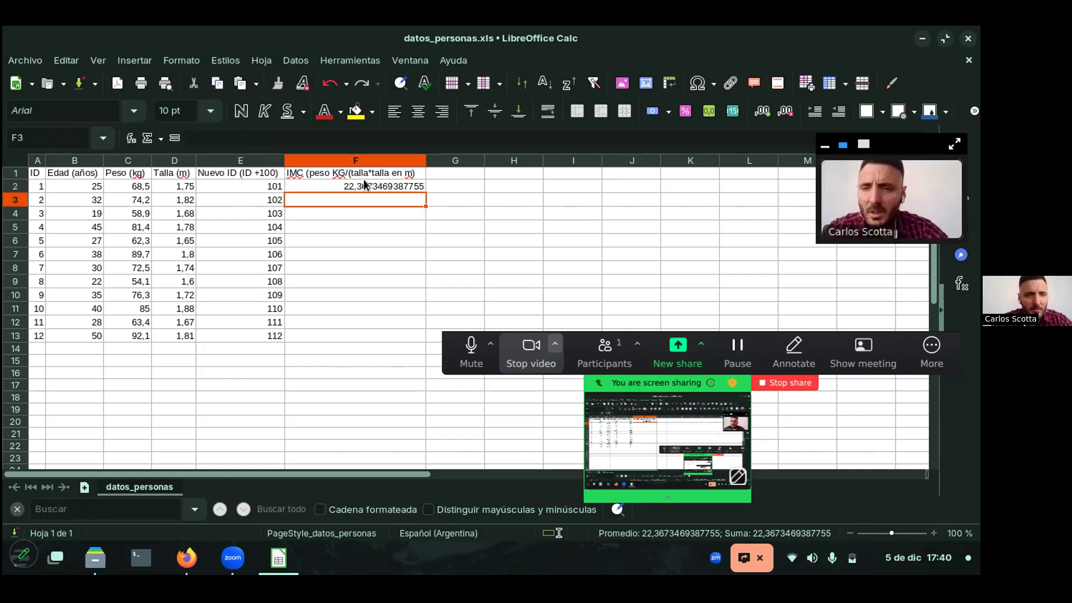
left_click(416, 186)
left_click_drag(427, 193, 426, 340)
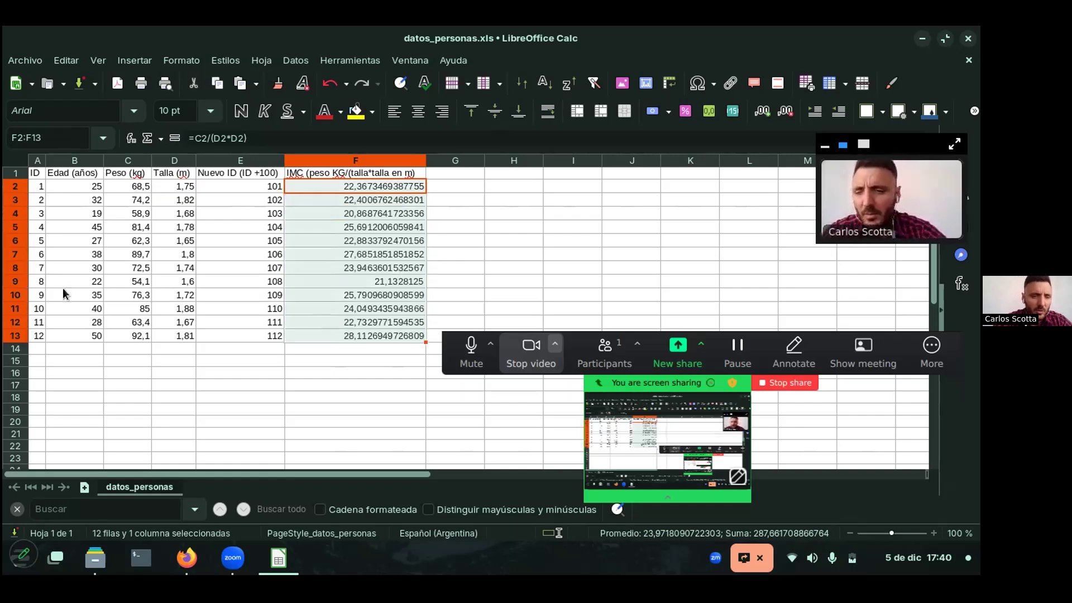
Extend the IMC formula one row past the data into F14, inspect its references, and clear that cell
left_click_drag(427, 341, 424, 354)
left_click(404, 388)
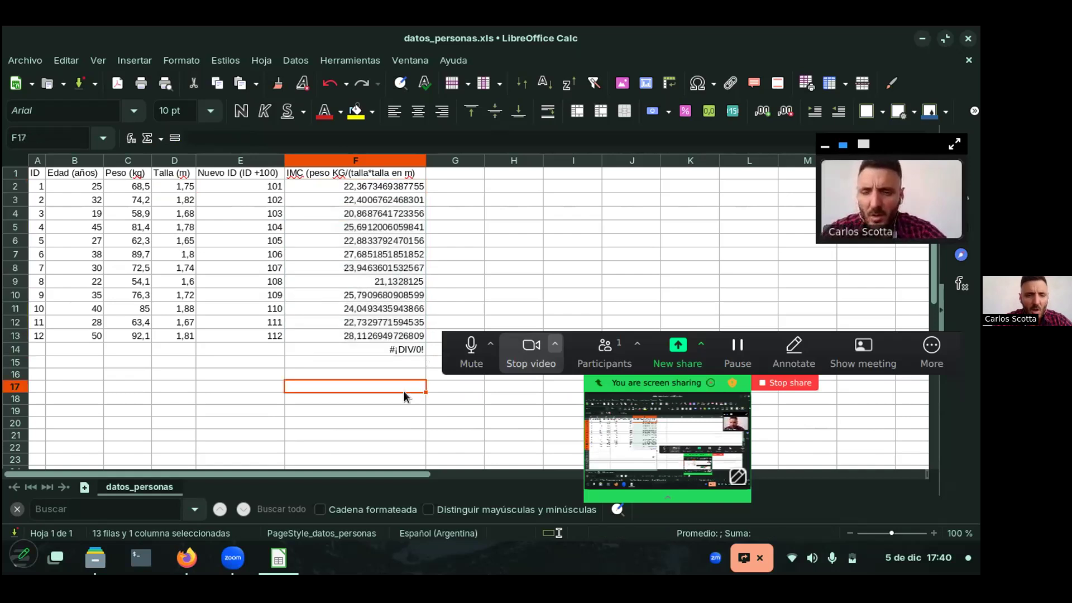
left_click(411, 351)
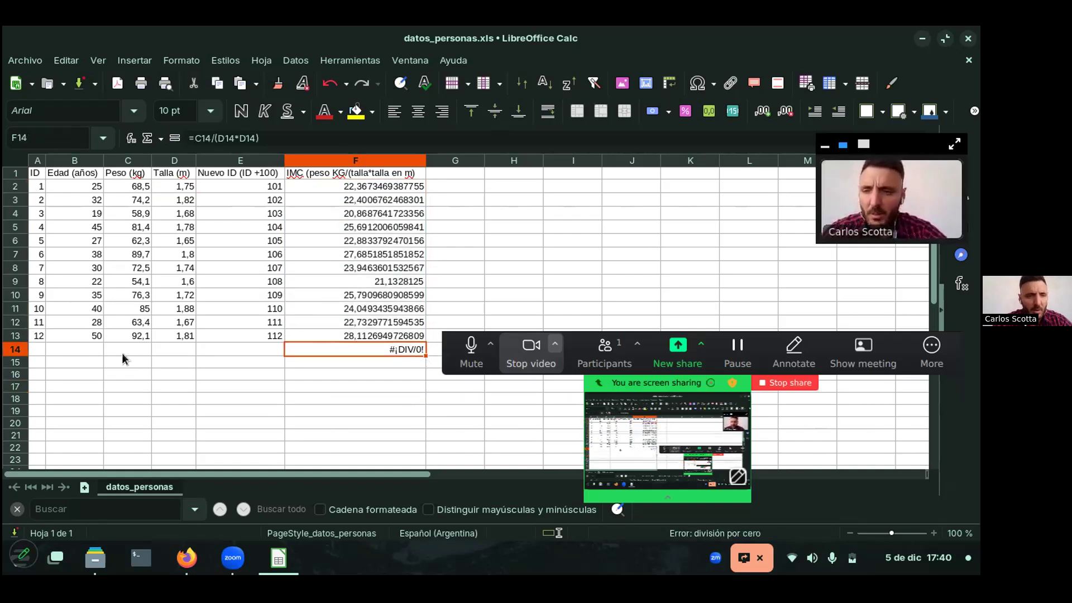
left_click(180, 350)
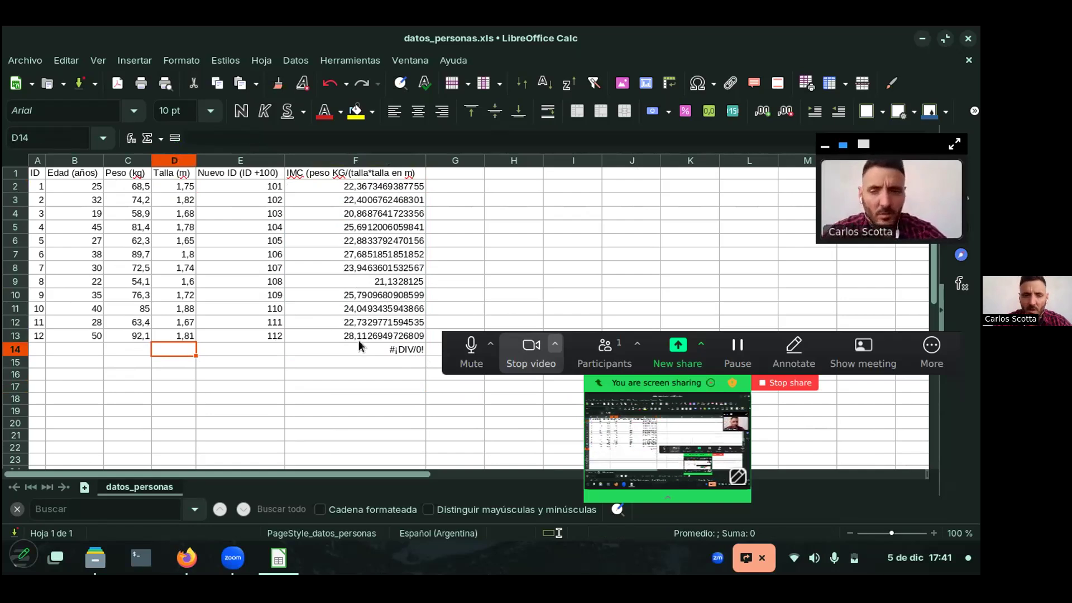
left_click(390, 350)
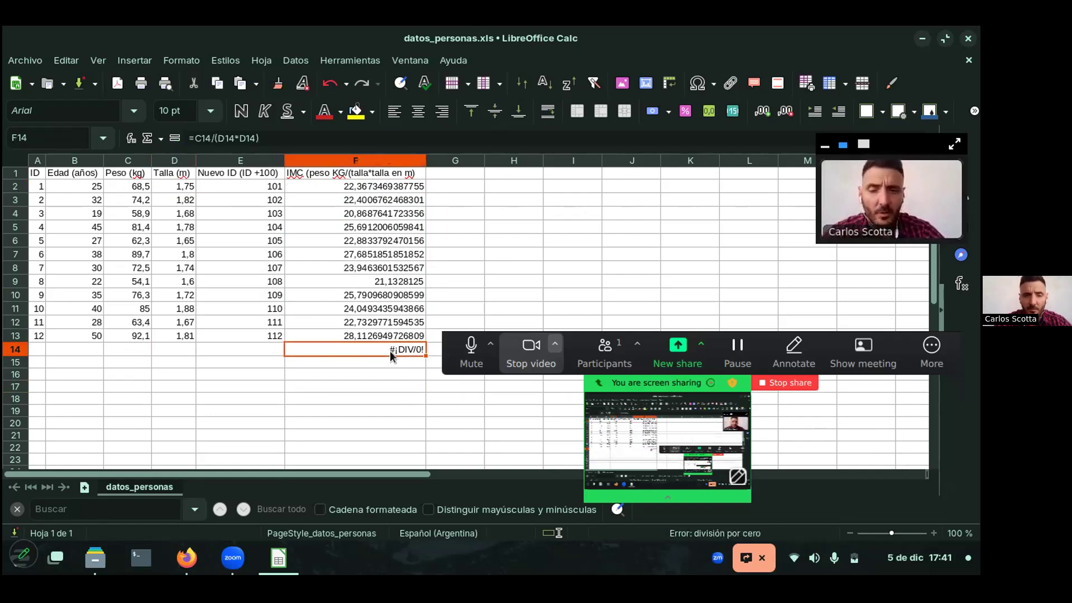
key("Delete")
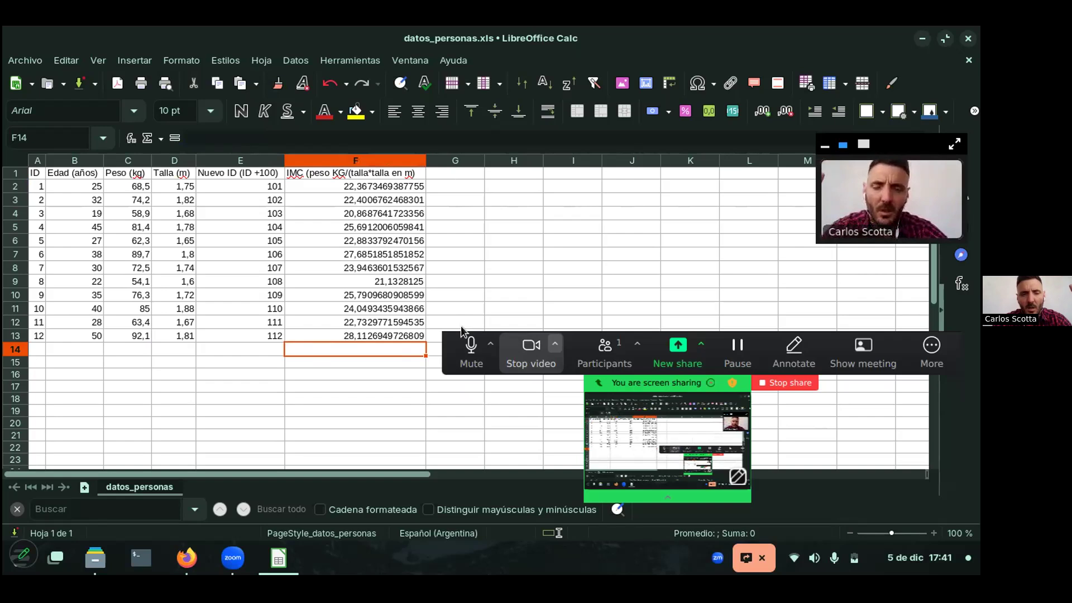
Enter the label "Peso promedio" in cell B14, below the age column
left_click(88, 357)
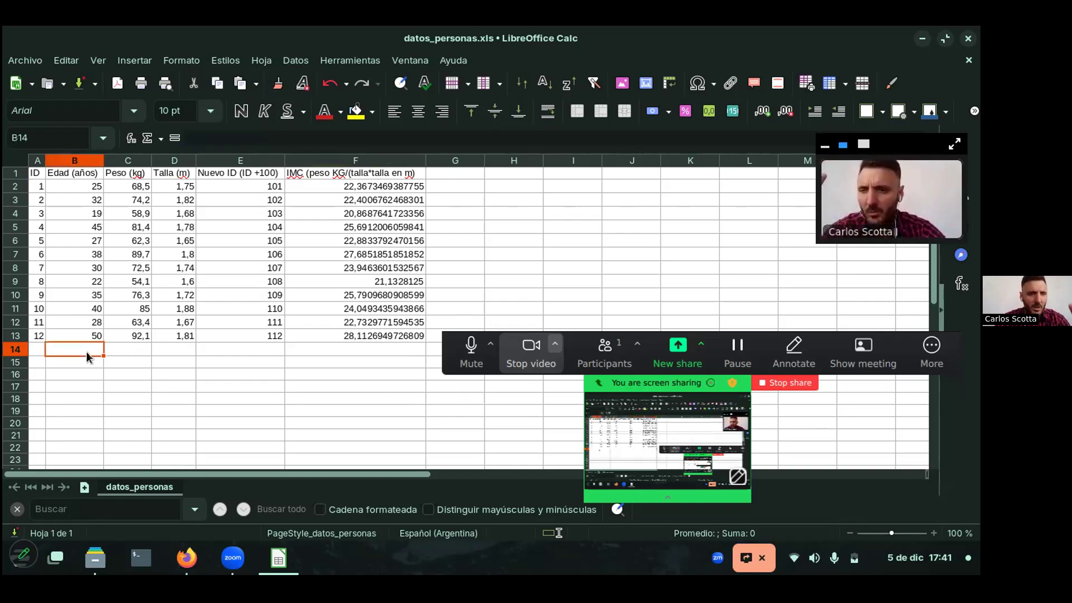
type("Peso promedi")
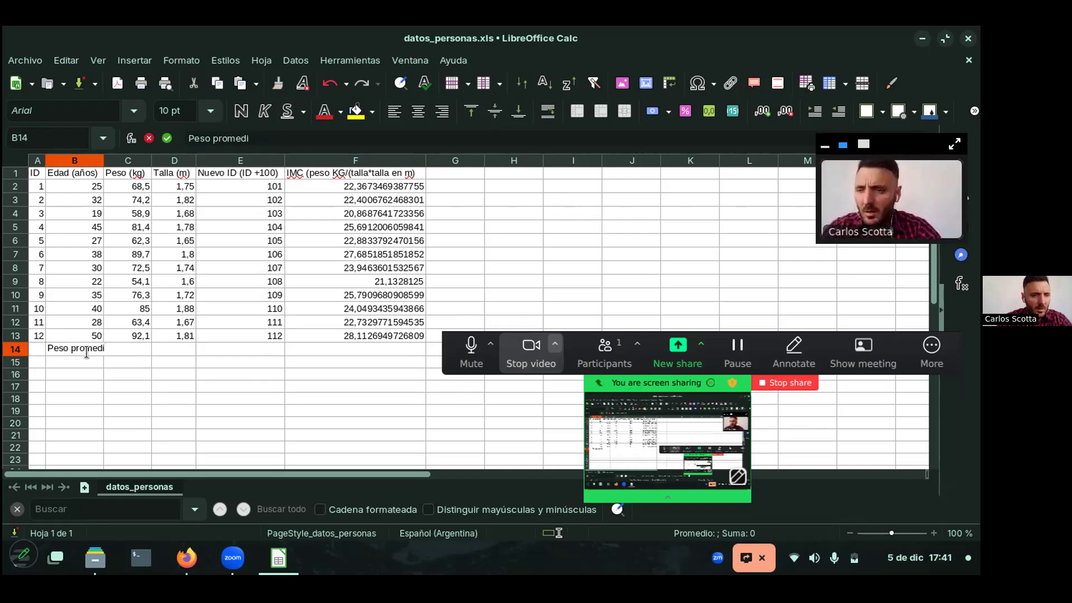
type("o")
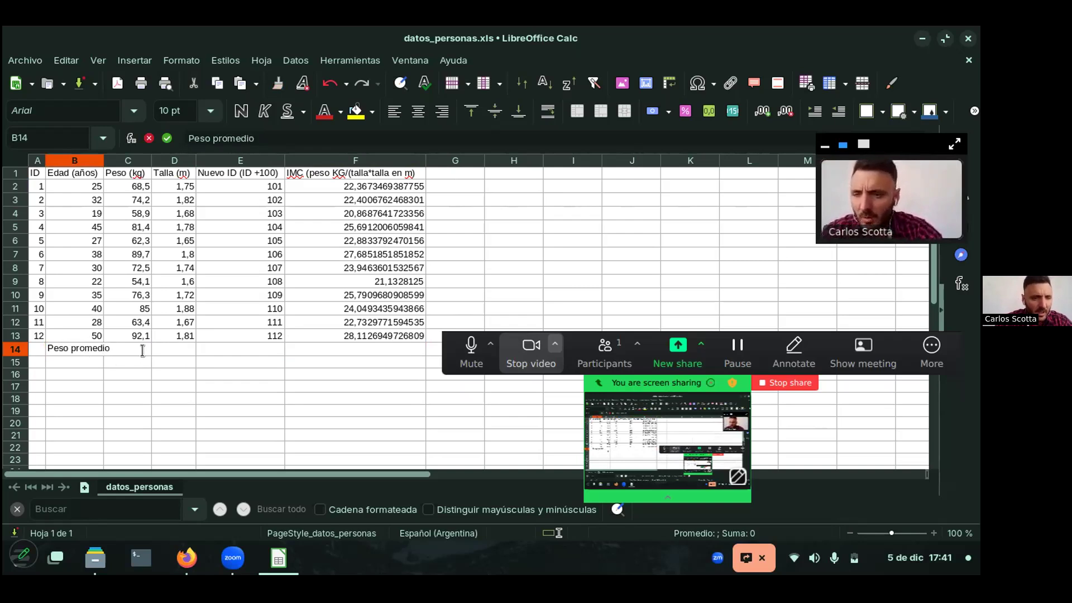
left_click_drag(141, 350, 146, 394)
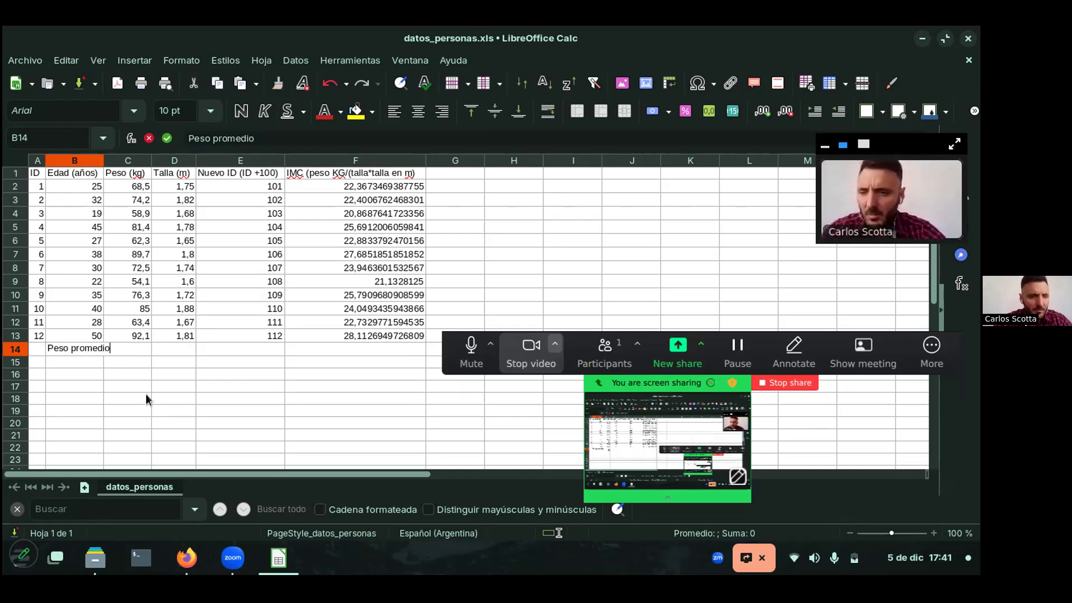
left_click(144, 347)
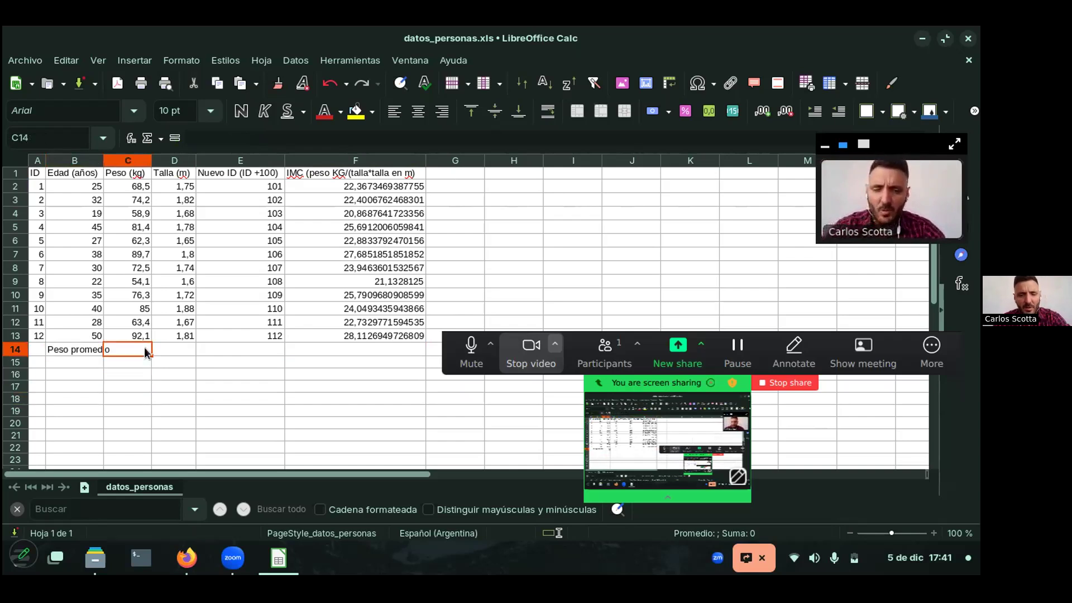
Enter a formula in C14 that adds every weight cell individually, =C2+C3+C4+C5+C6+C7+C8+C9+C10+C11+C12+C13
type("=")
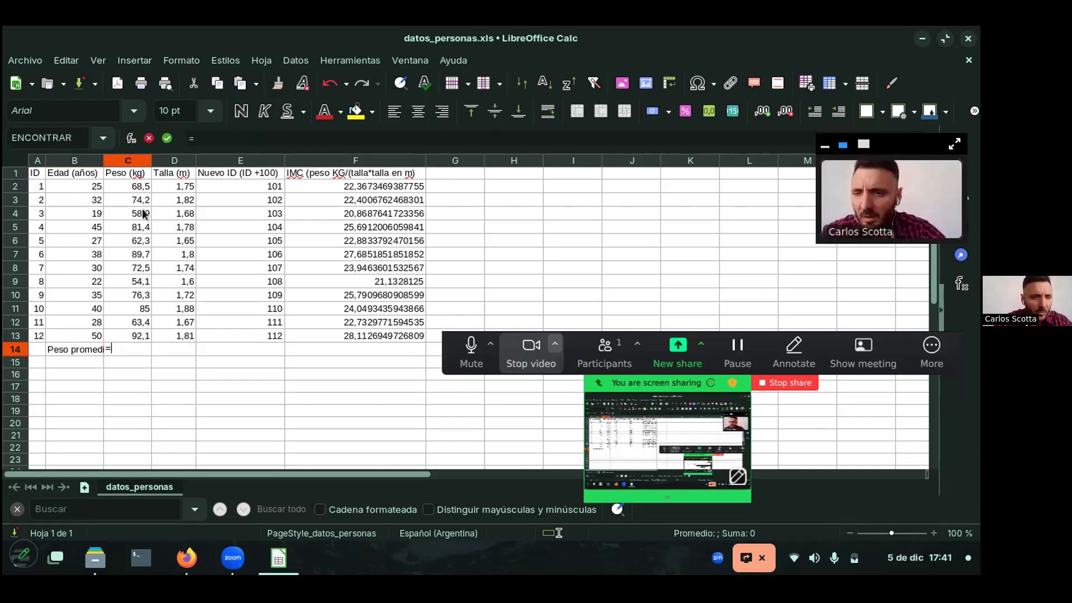
left_click(141, 190)
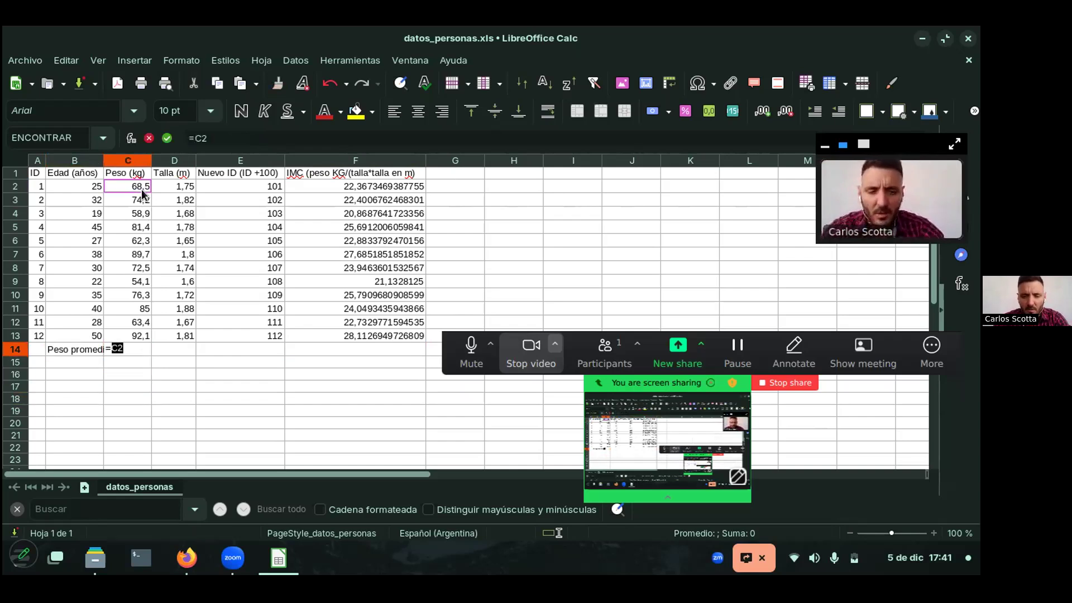
type("+")
left_click(142, 196)
type("+")
key("Down")
type("+")
key("Down")
type("+")
key("Down")
type("+")
key("Down")
type("+")
key("Down")
key("plus")
key("Down")
key("plus")
key("Down")
type("+")
key("Down")
type("+")
key("Down")
type("+")
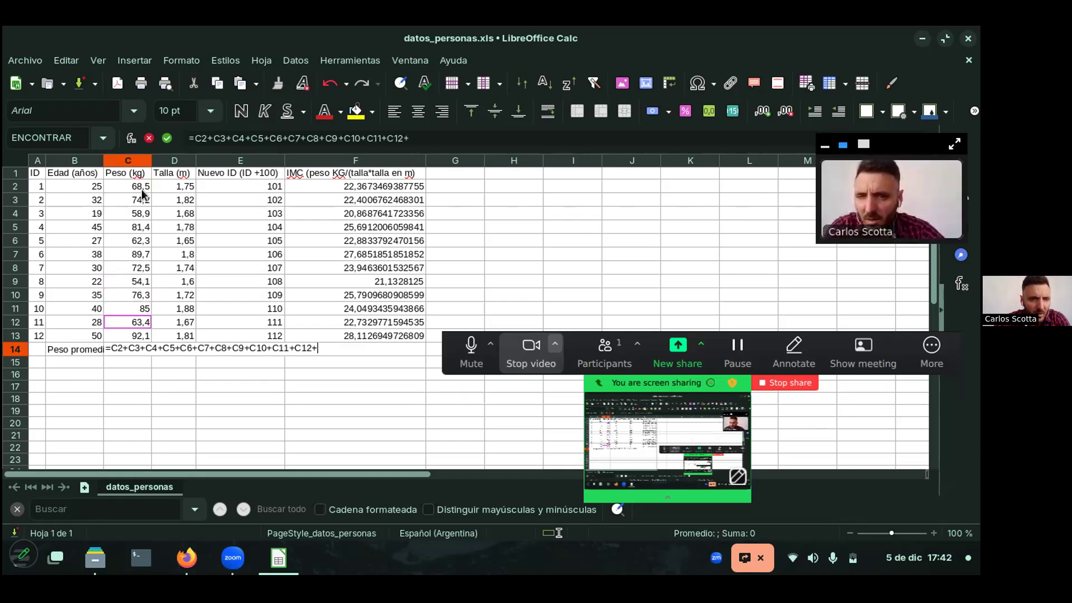
key("Down")
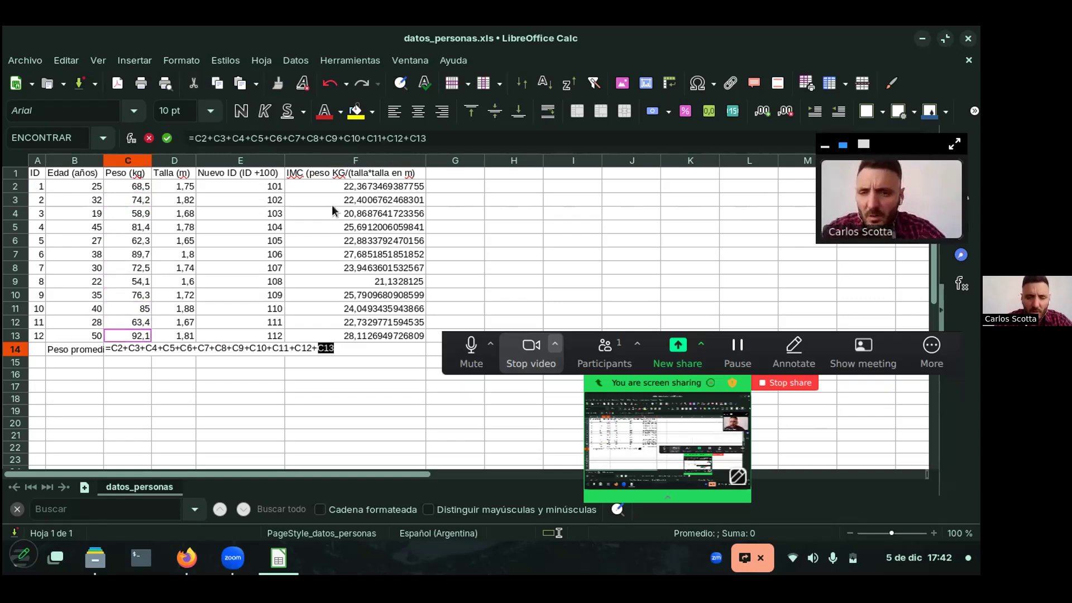
key("Return")
Enclose the C14 sum in parentheses and divide it by 12 to get the average weight
left_click(131, 349)
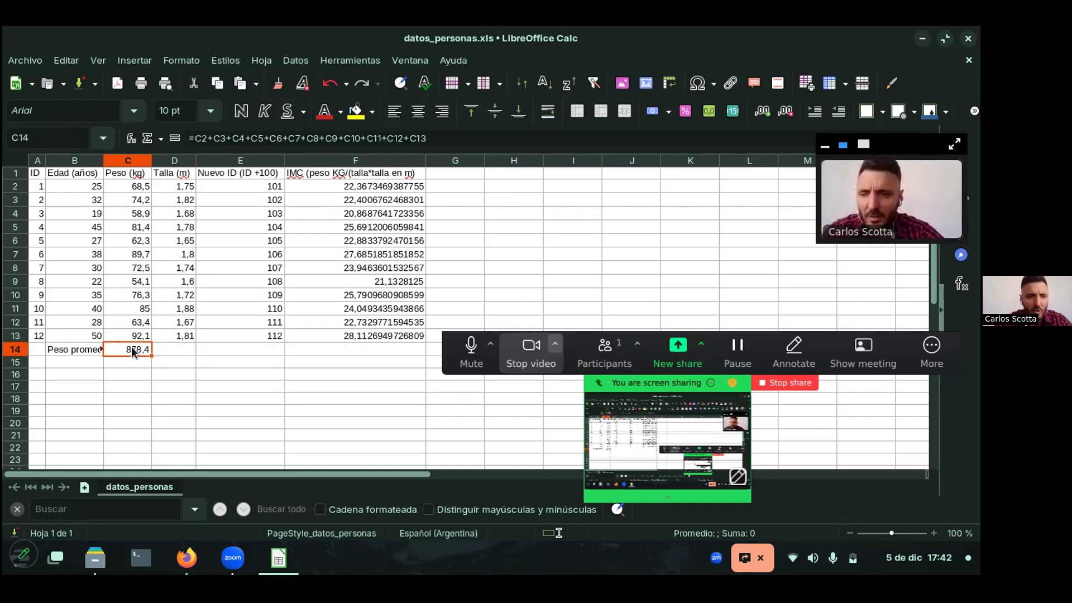
left_click(195, 143)
type("(")
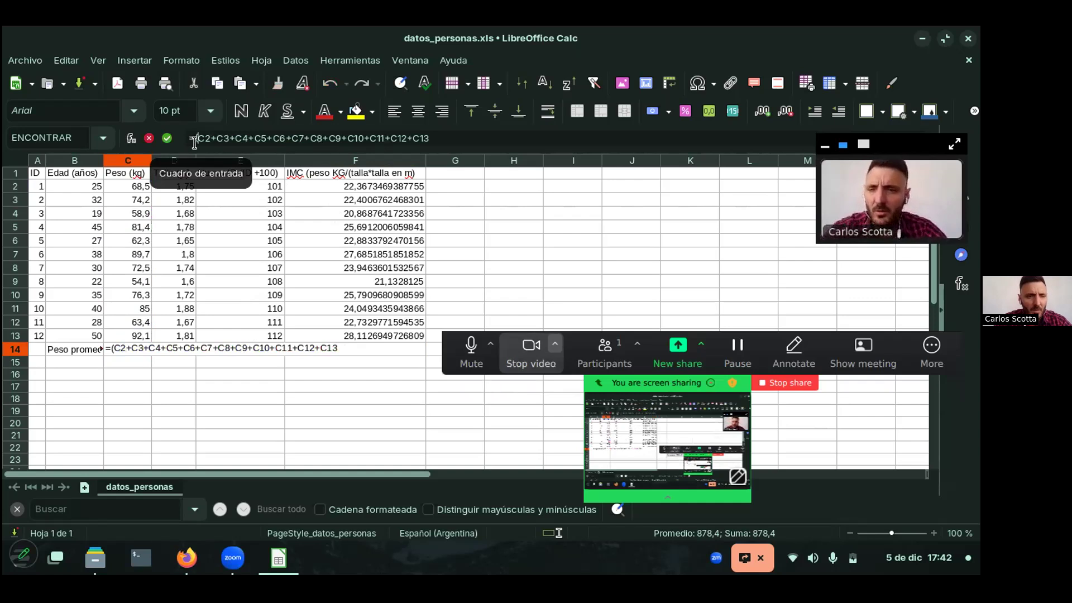
left_click(447, 138)
type(")/12")
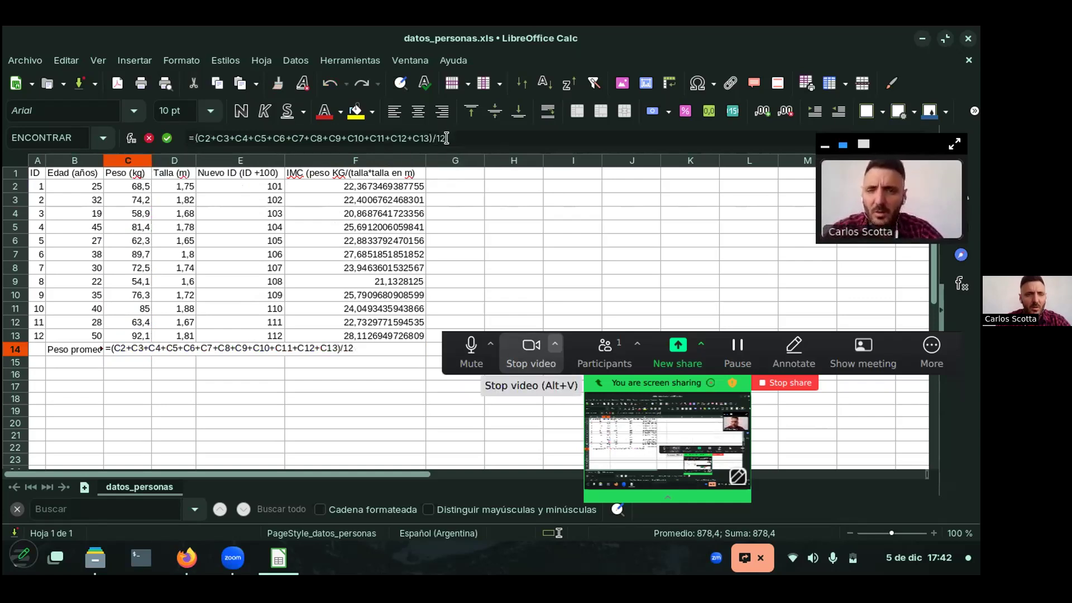
key("Return")
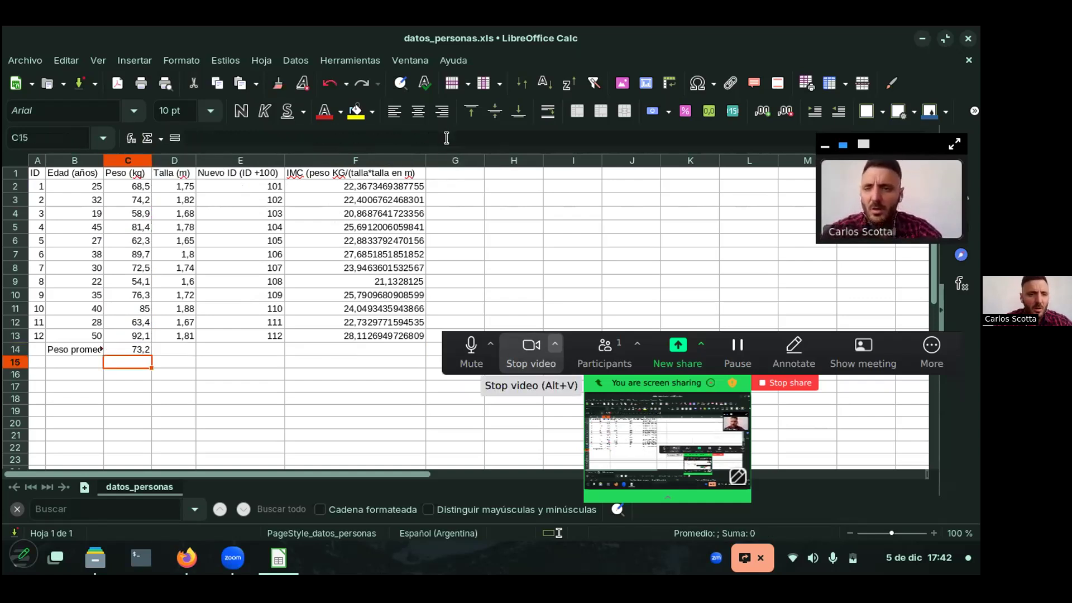
left_click(136, 350)
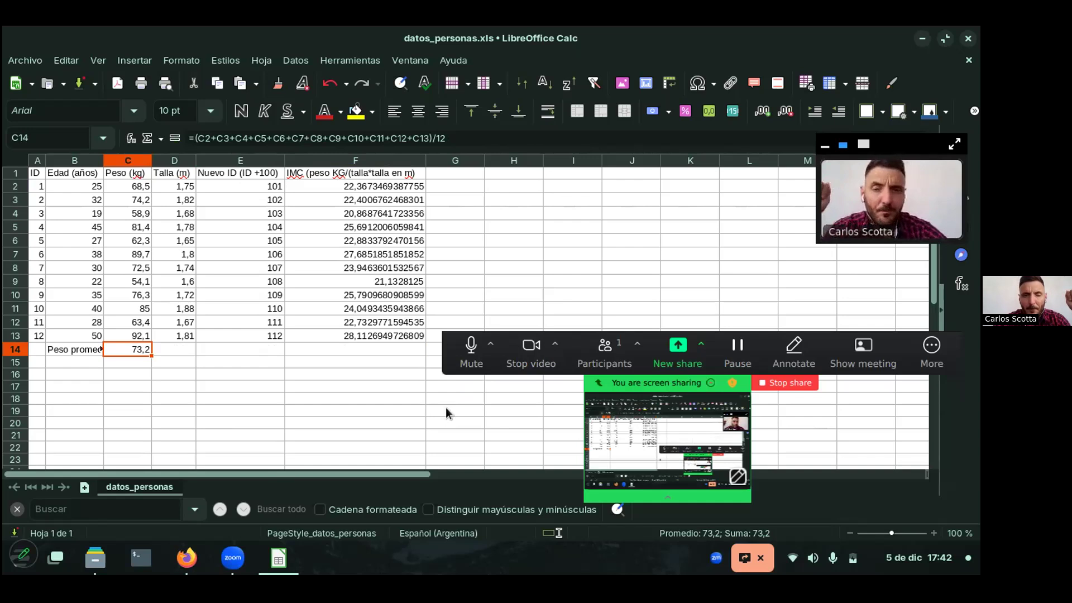
Add the header "Dif peso con el promedio" in cell G1 and widen column G to fit it
left_click(455, 184)
key("Up")
type("Dif peso")
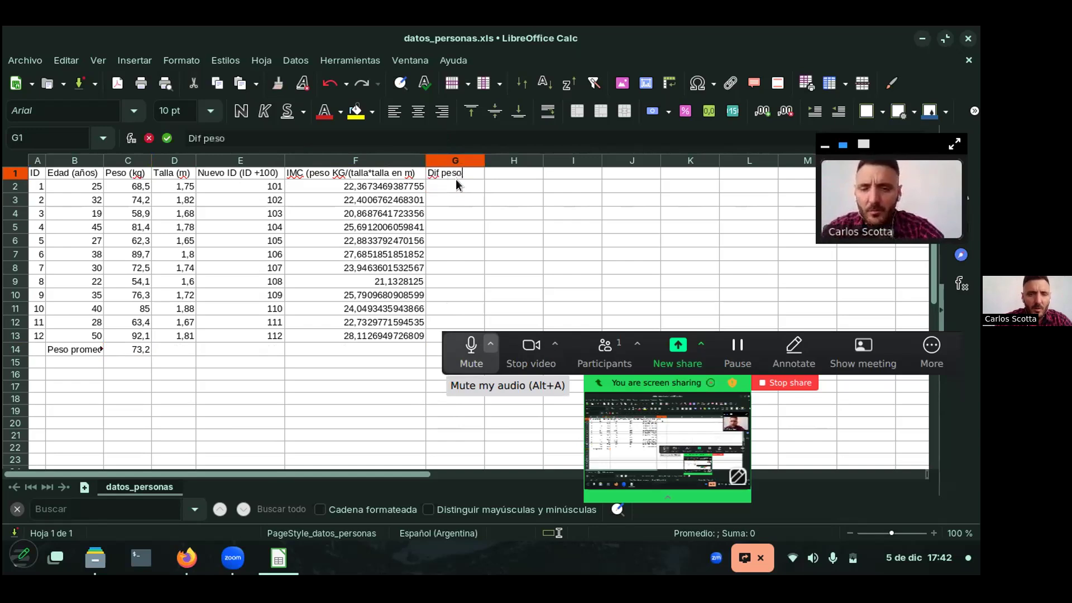
type(" con el promedio")
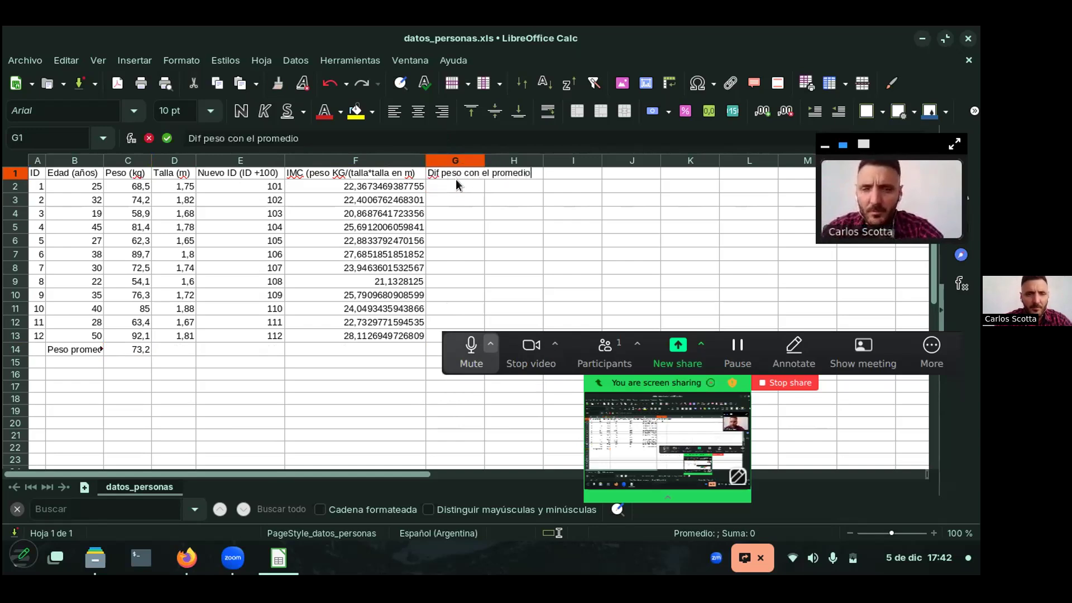
key("Return")
left_click_drag(486, 160, 593, 159)
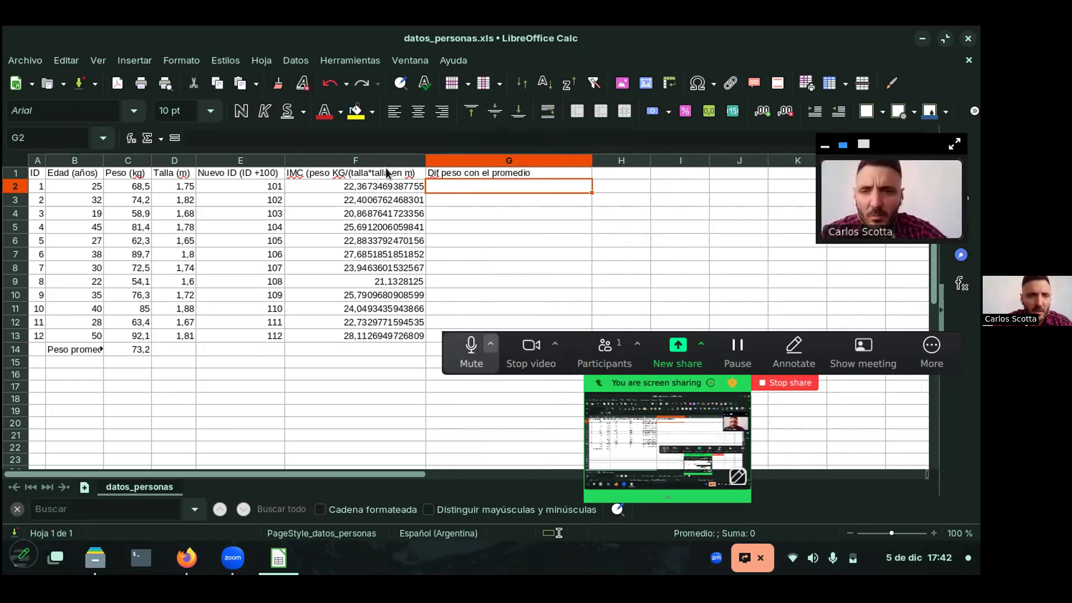
Change the header in cell G1 to "Diferencia de peso con el promedio"
left_click(446, 172)
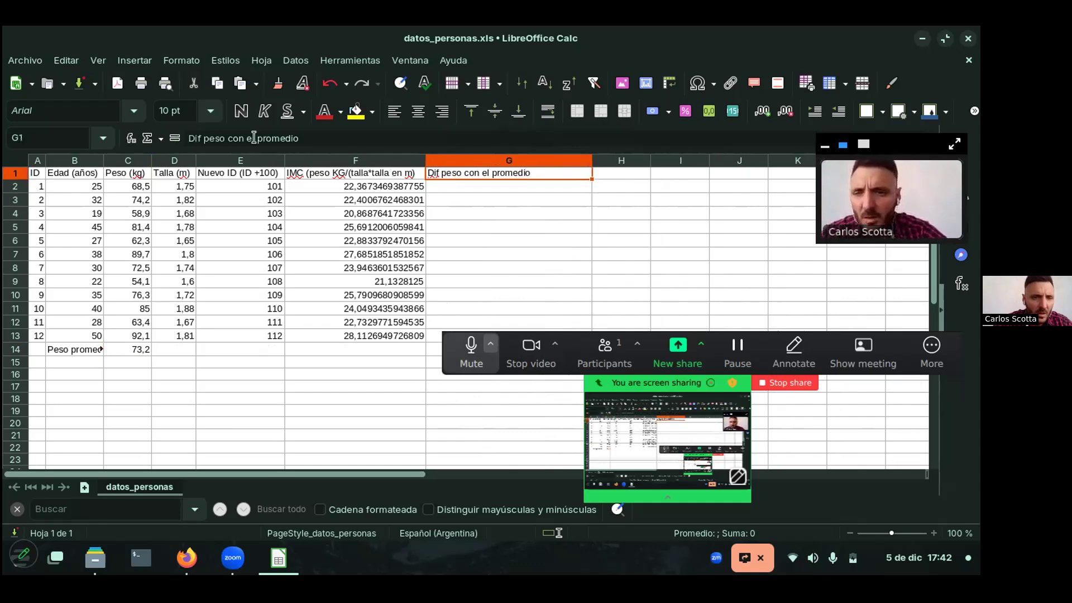
left_click(201, 137)
type("erencia de")
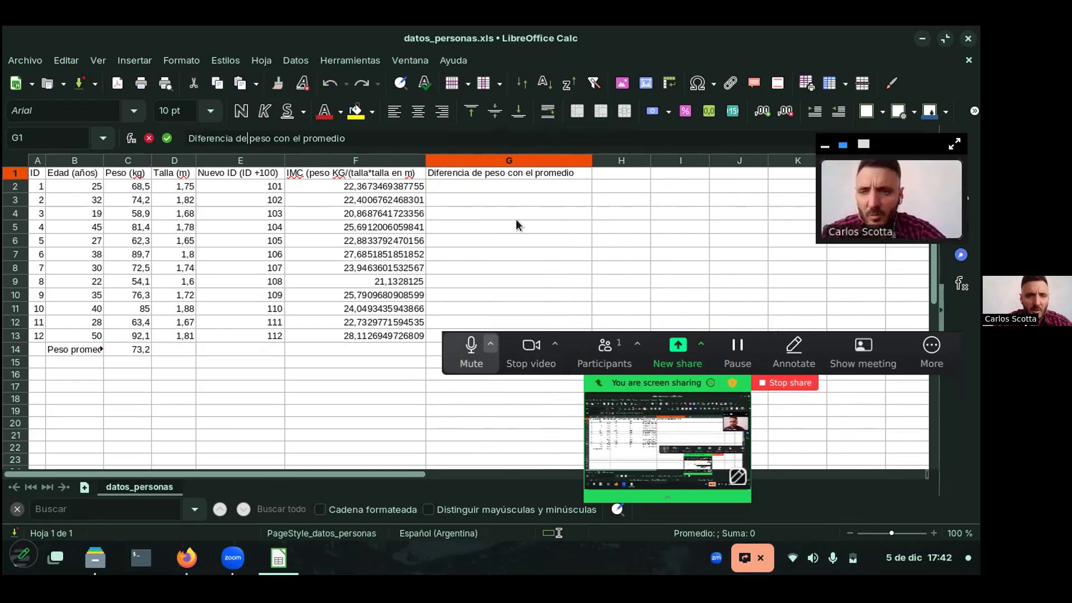
left_click(519, 219)
Enter =C2-C14 in cell G2 and fill the formula down through G13
left_click(498, 188)
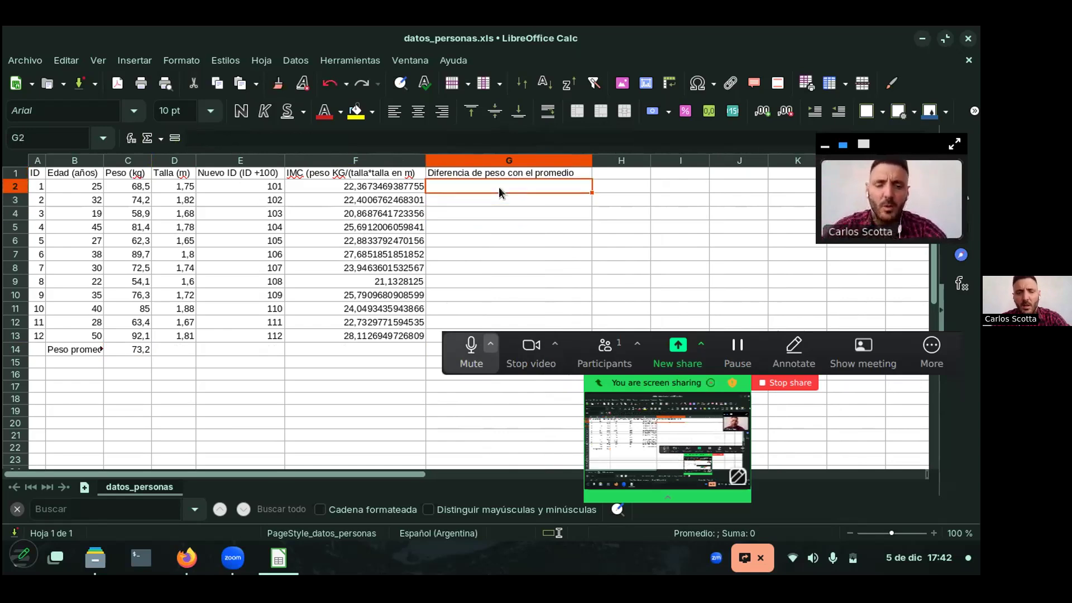
type("=")
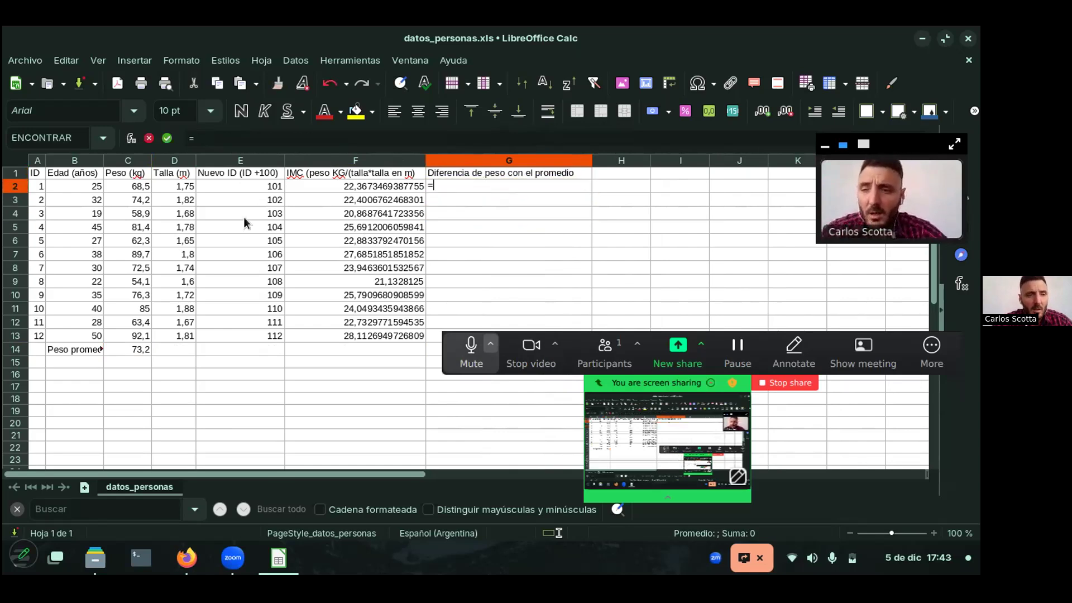
left_click(136, 189)
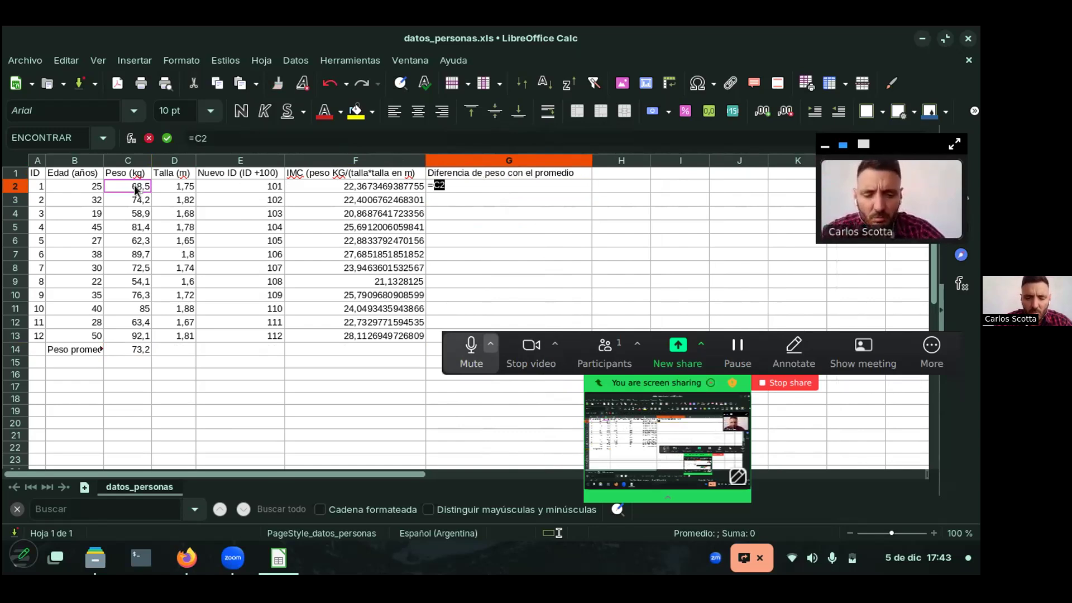
type("-")
left_click(136, 351)
key("Return")
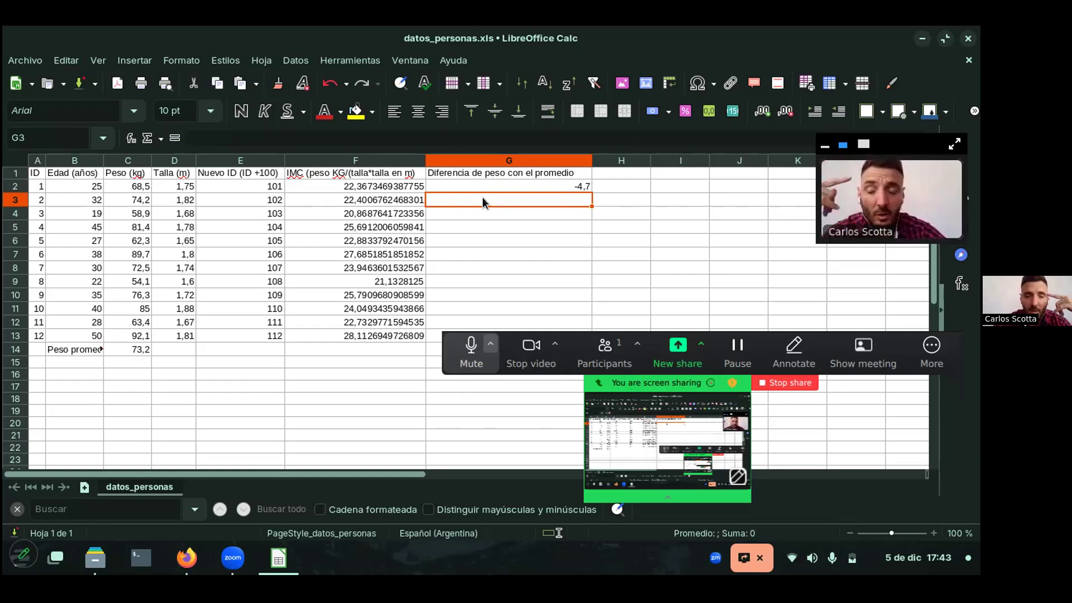
left_click(515, 190)
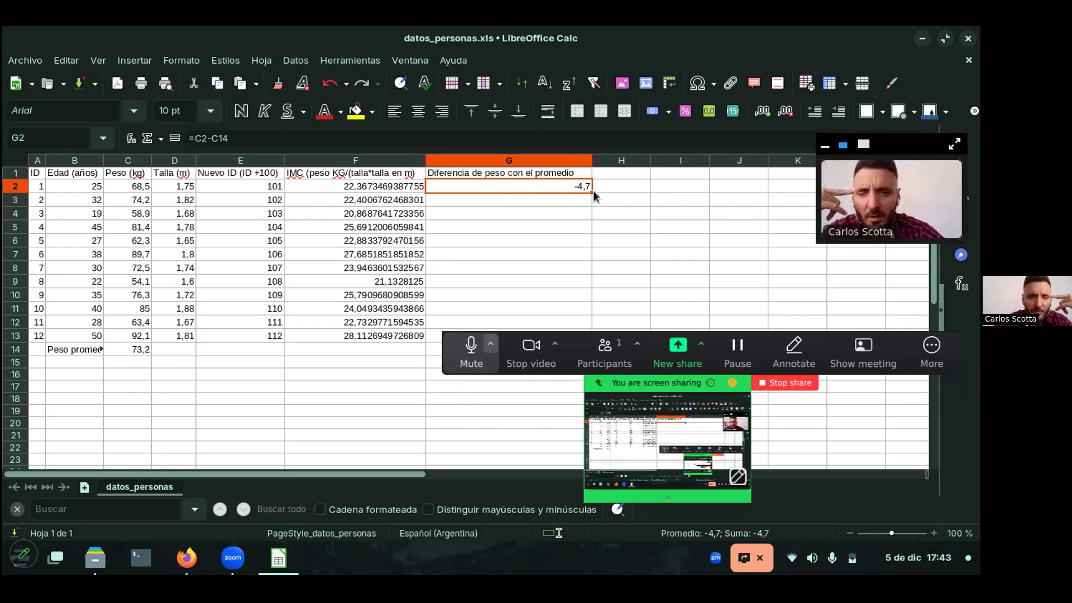
left_click_drag(592, 193, 594, 337)
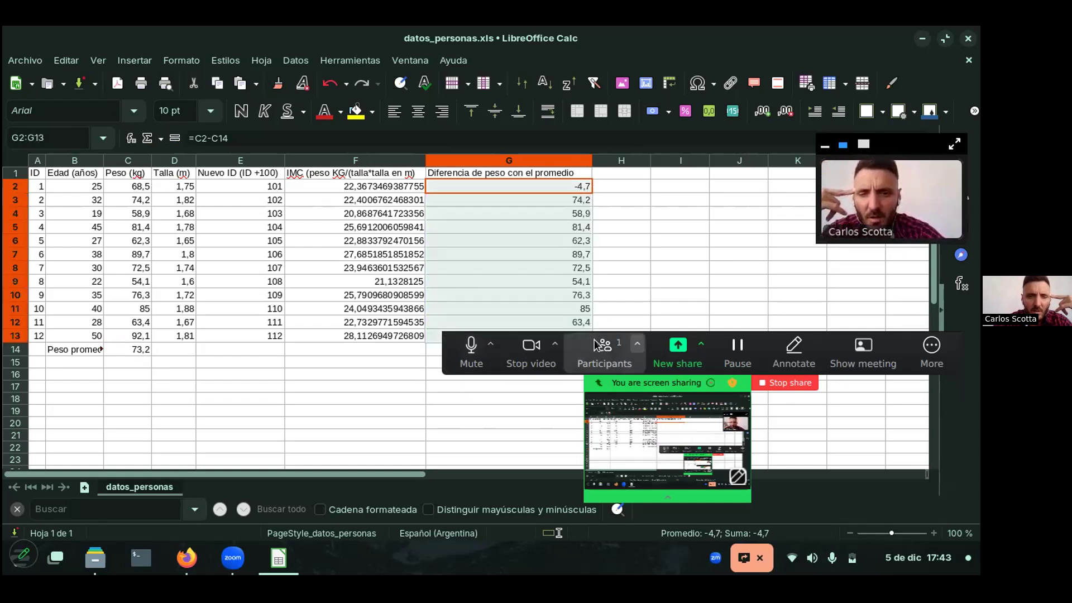
Inspect the copied formula in G3 and compare its cell references with the original formula in G2
left_click(555, 246)
left_click(578, 204)
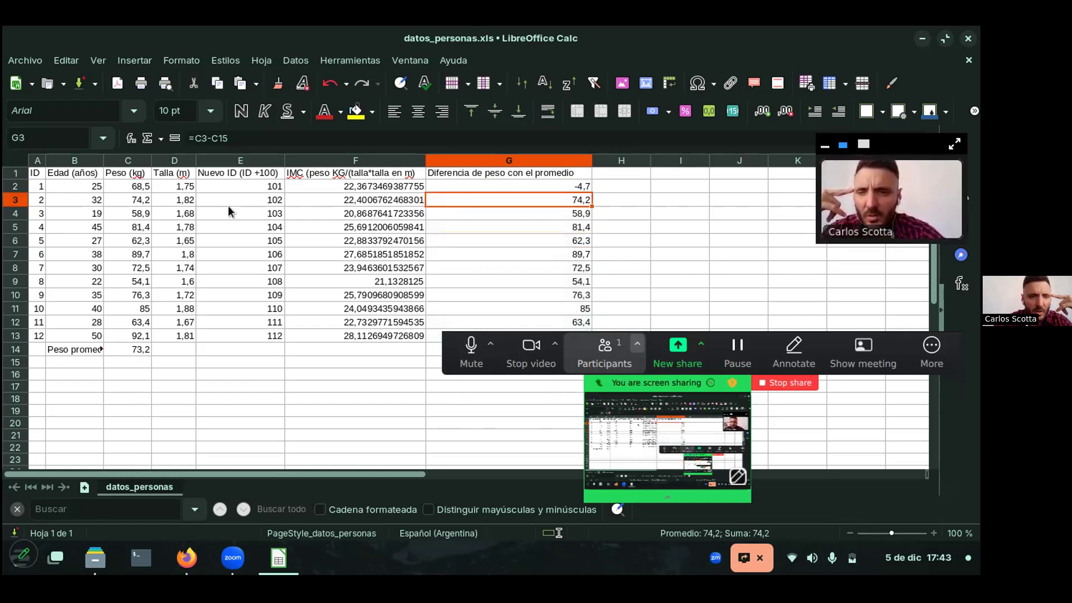
left_click(147, 204)
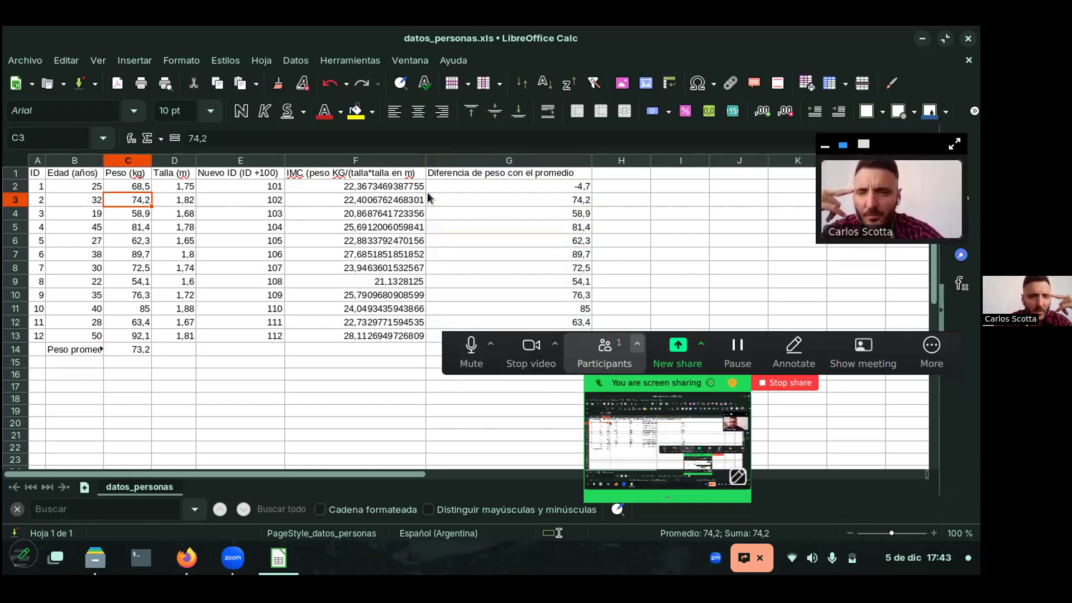
left_click(507, 200)
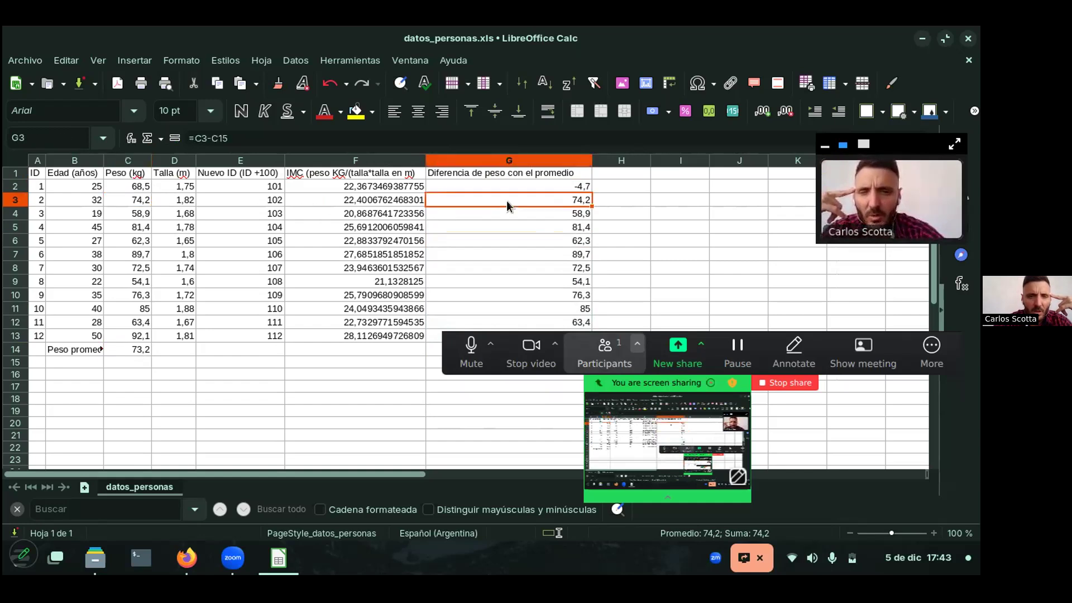
type("=C3-C15")
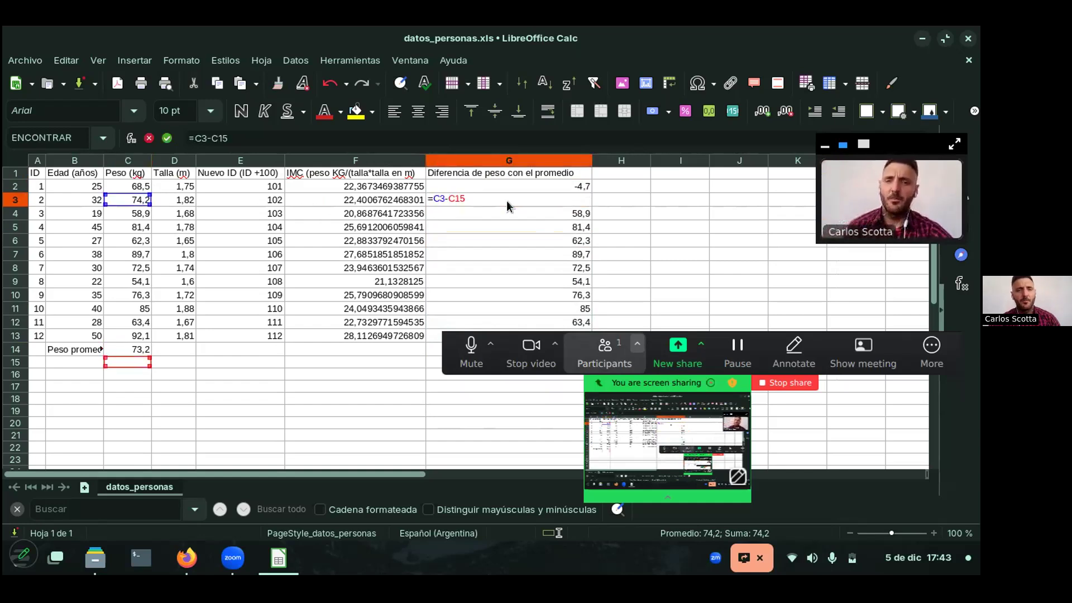
left_click(524, 185)
key("Escape")
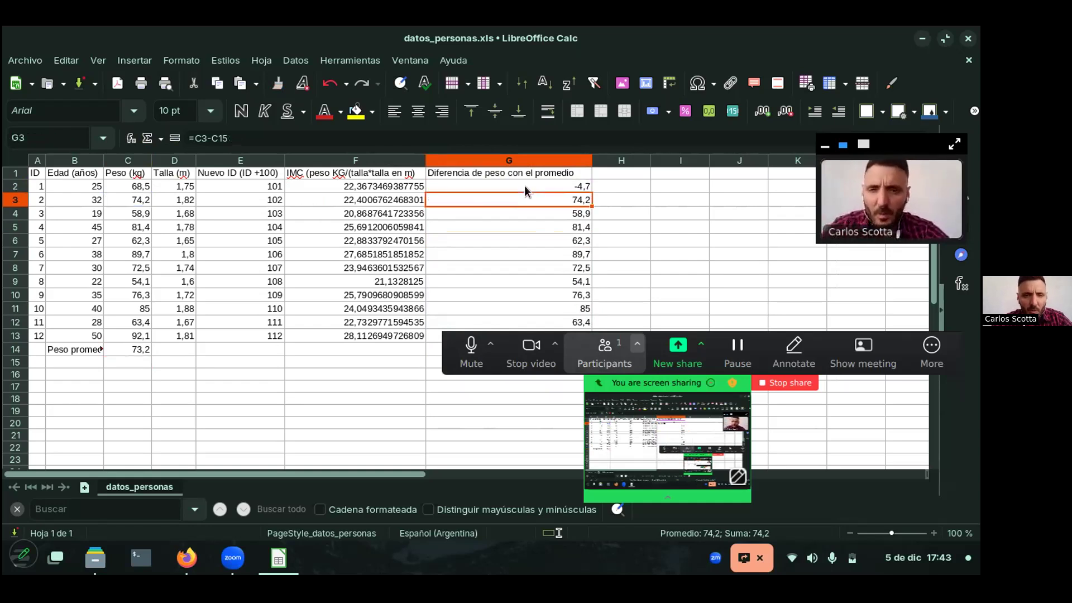
double_click(524, 185)
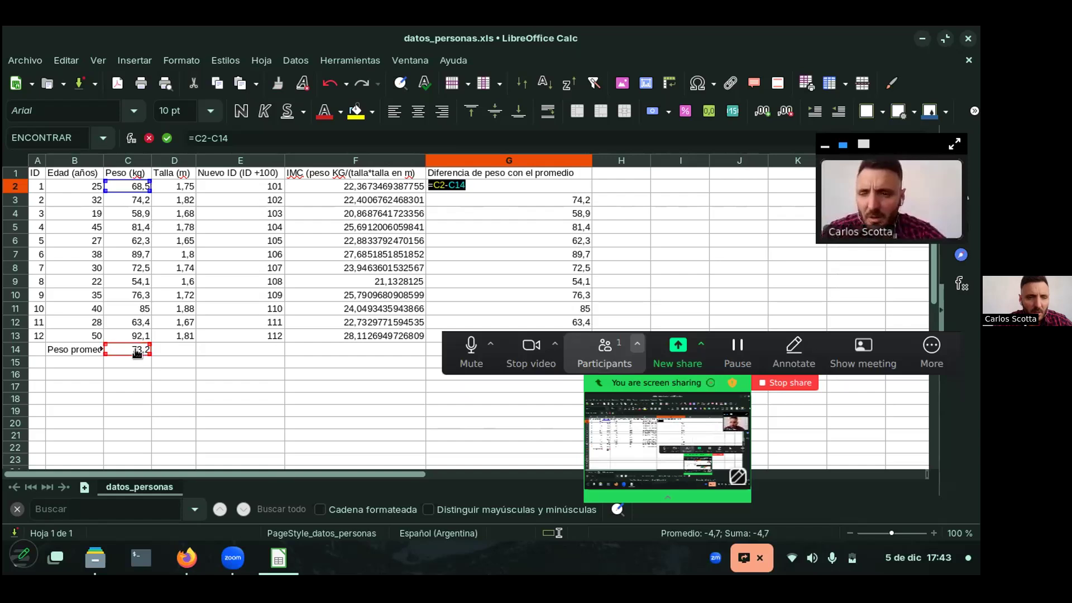
left_click(491, 196)
key("Return")
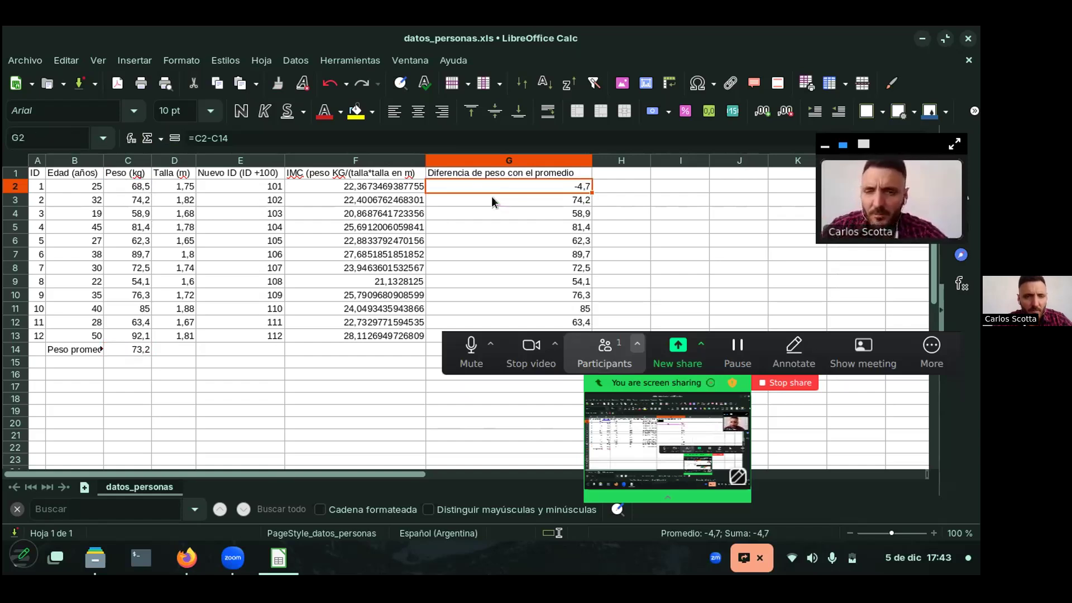
double_click(492, 196)
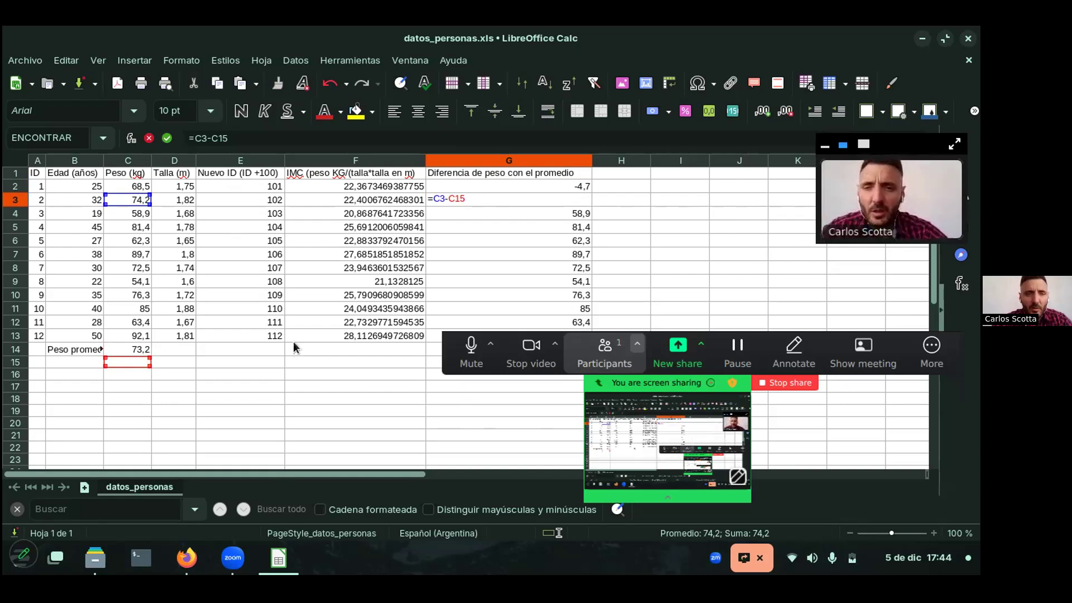
key("Return")
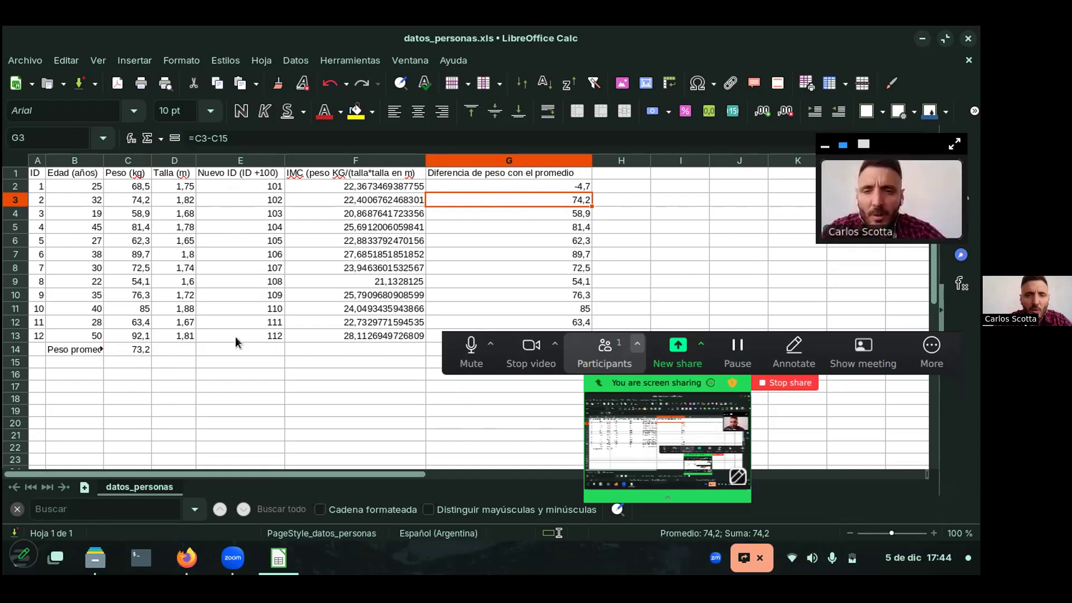
Make the average reference absolute in G2 so the formula reads =C2-$C$14, and fill it down through G13
left_click(487, 181)
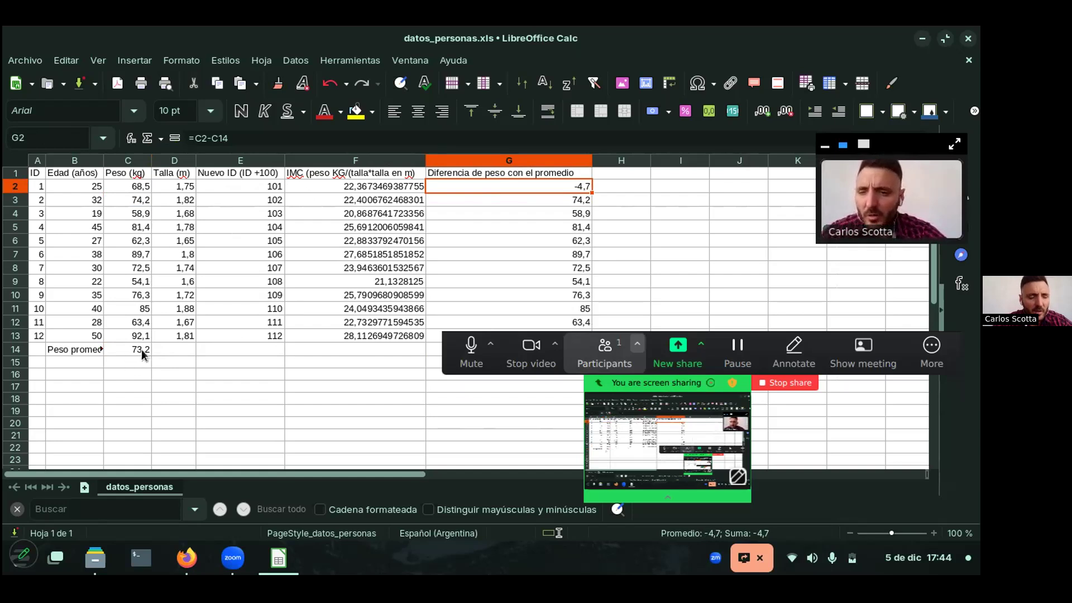
left_click(219, 141)
type("$")
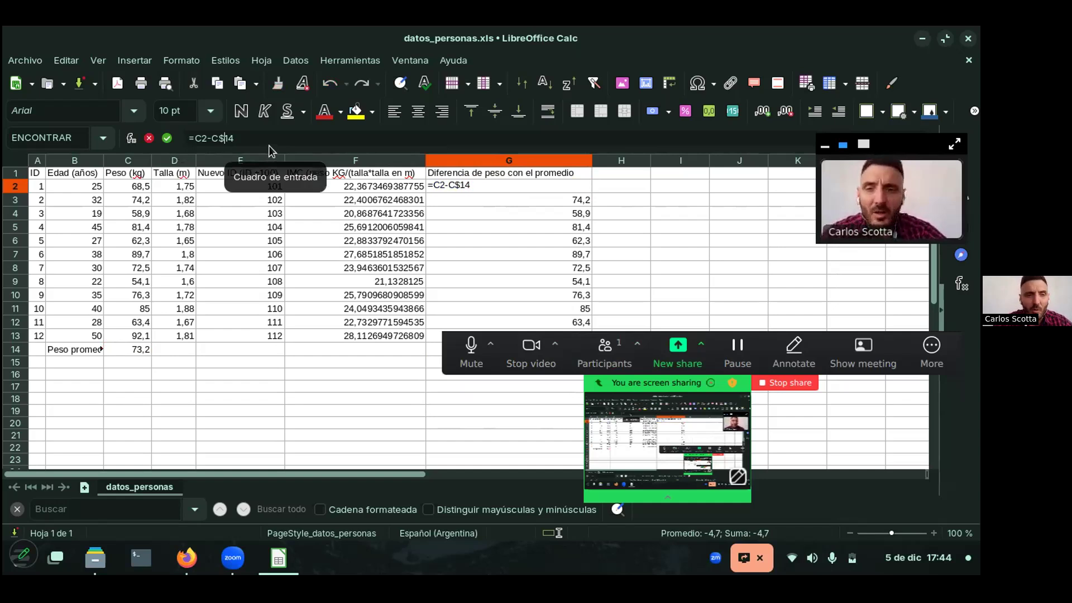
left_click(213, 139)
type("$")
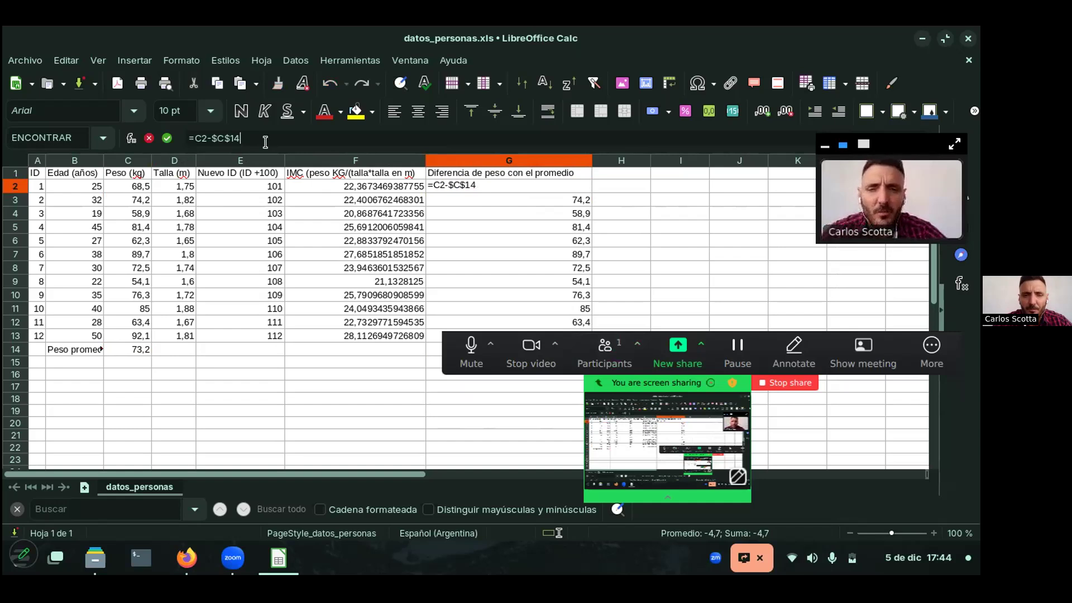
key("Return")
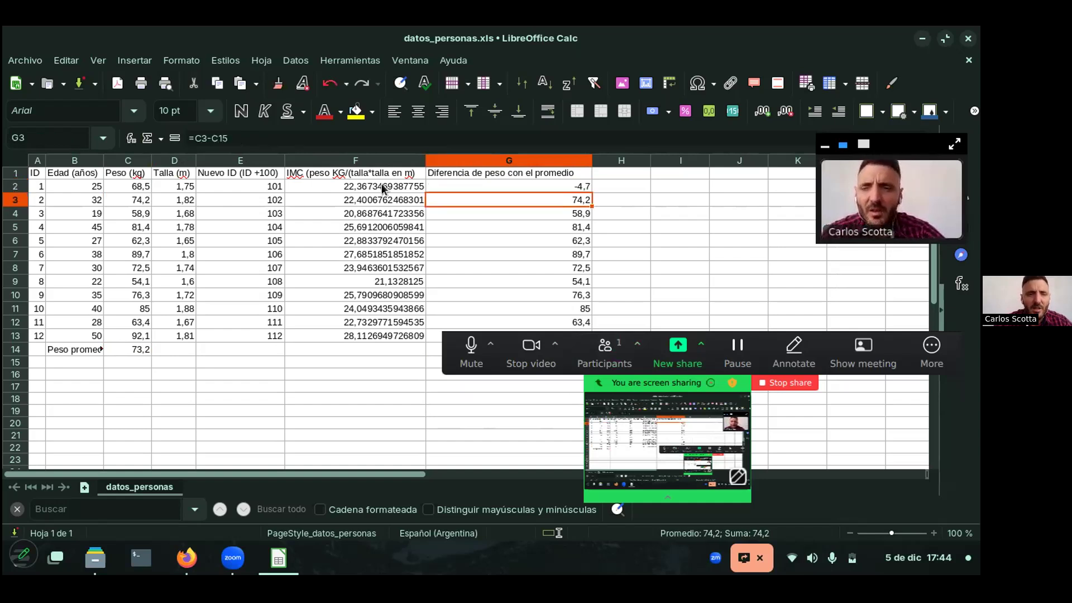
left_click(535, 182)
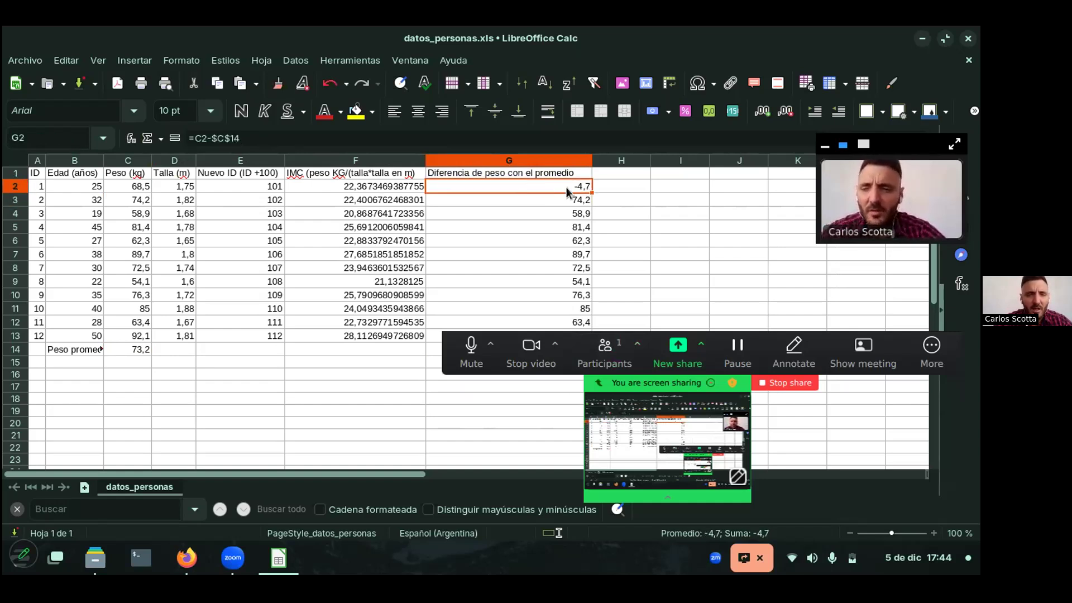
left_click_drag(592, 192, 591, 344)
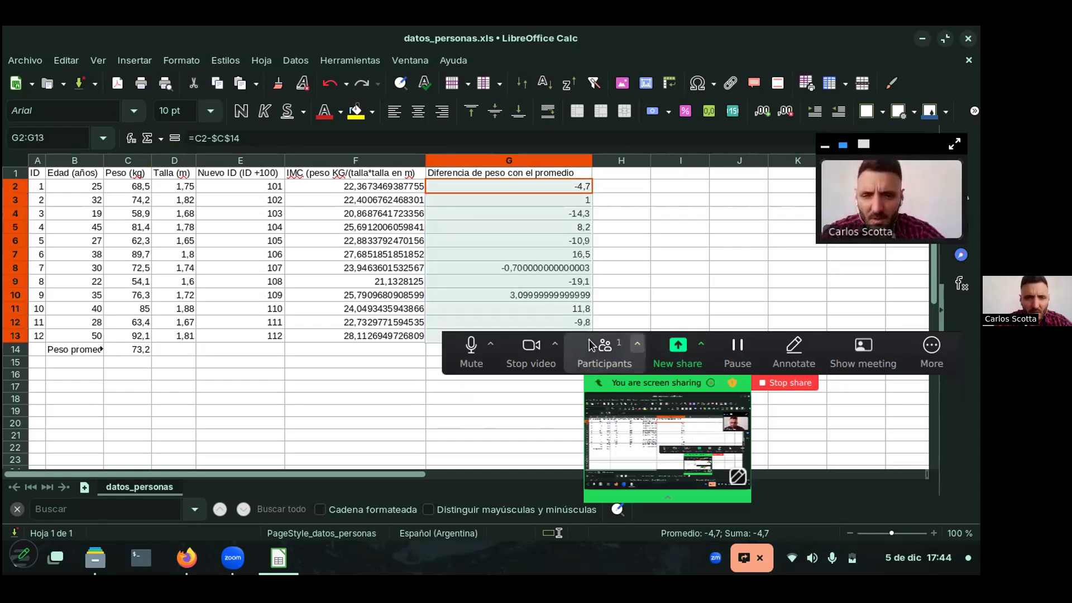
Inspect the formulas in G4 and G7 to check which cells they reference
left_click(535, 212)
double_click(535, 212)
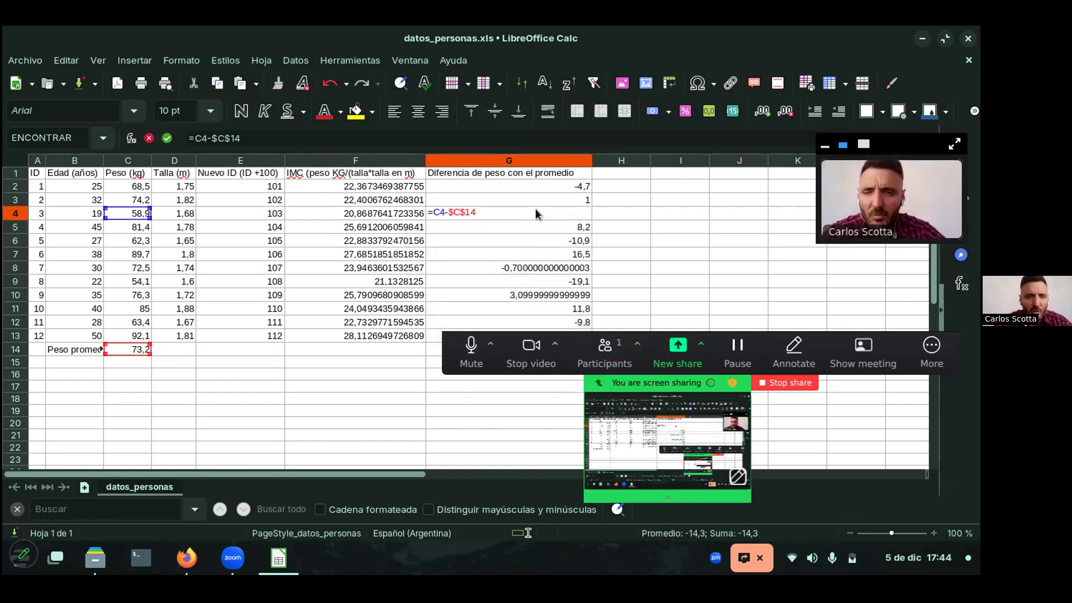
left_click(499, 239)
key("Escape")
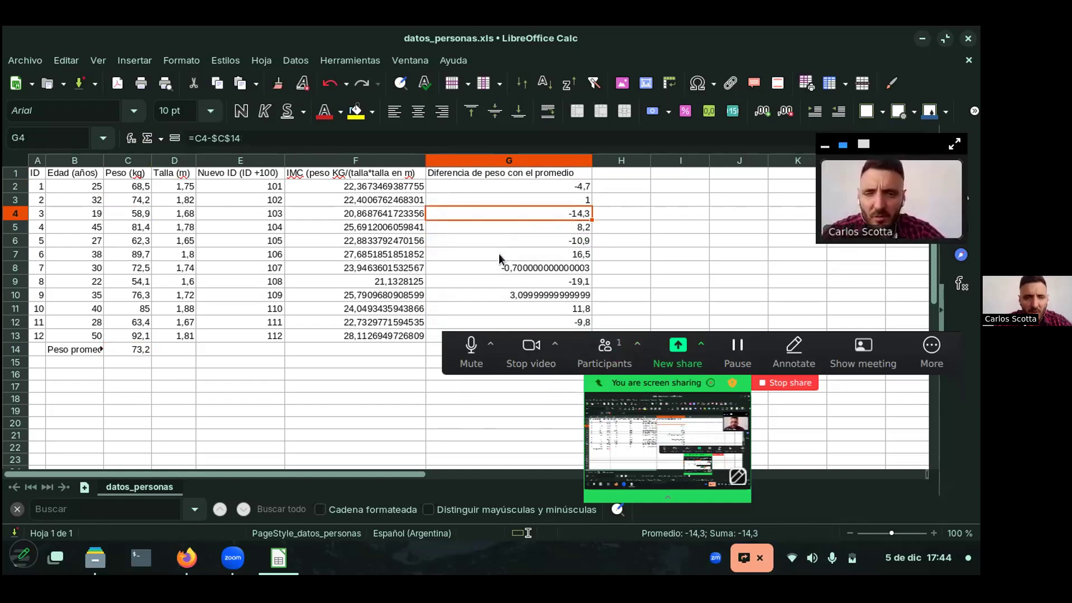
double_click(498, 253)
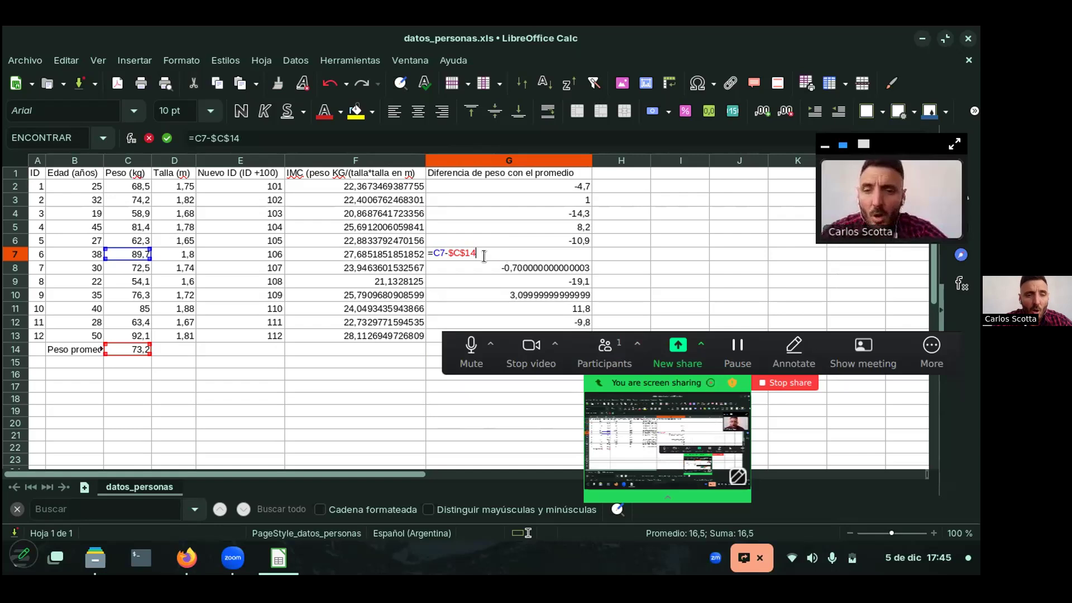
left_click(390, 267)
key("Escape")
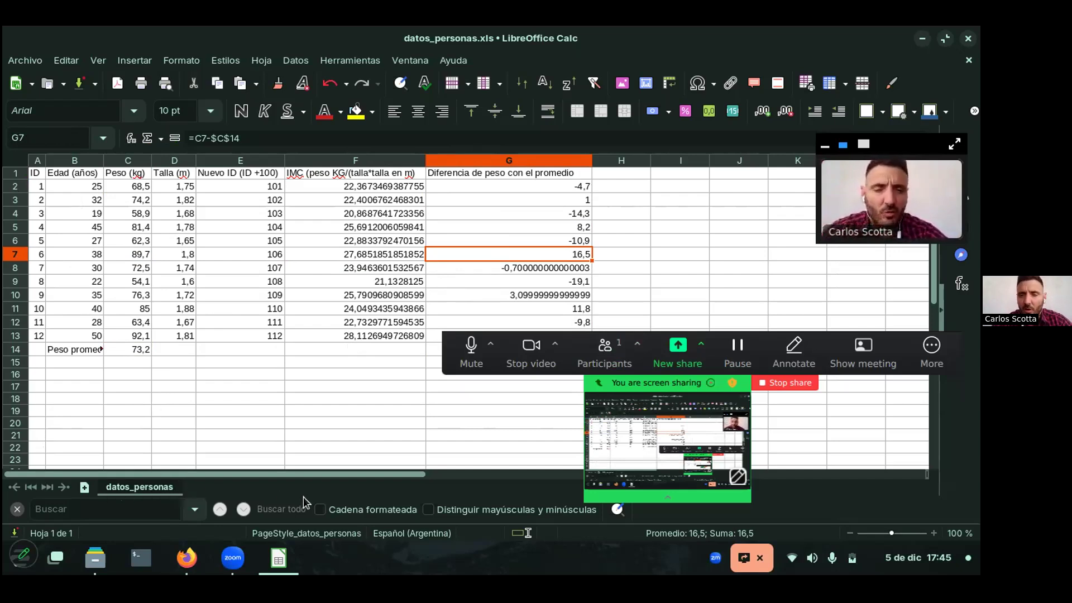
Add a new sheet after datos_personas and name it "resultados"
left_click(85, 487)
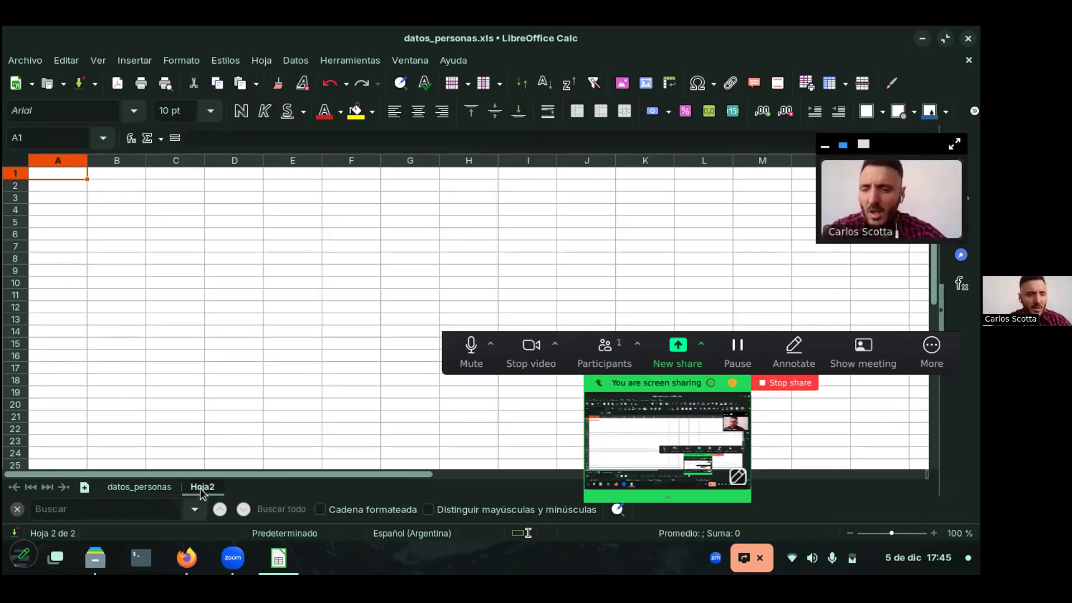
double_click(200, 488)
type("resultados")
key("Return")
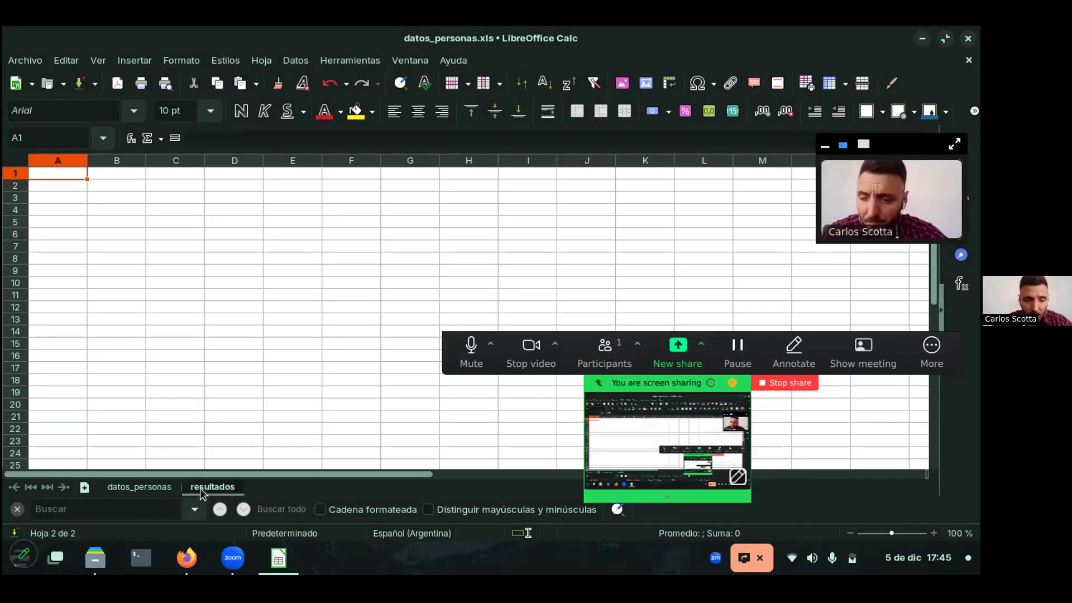
Clear the header and the weight-difference formulas in G1:G13 of the datos_personas sheet
left_click(150, 488)
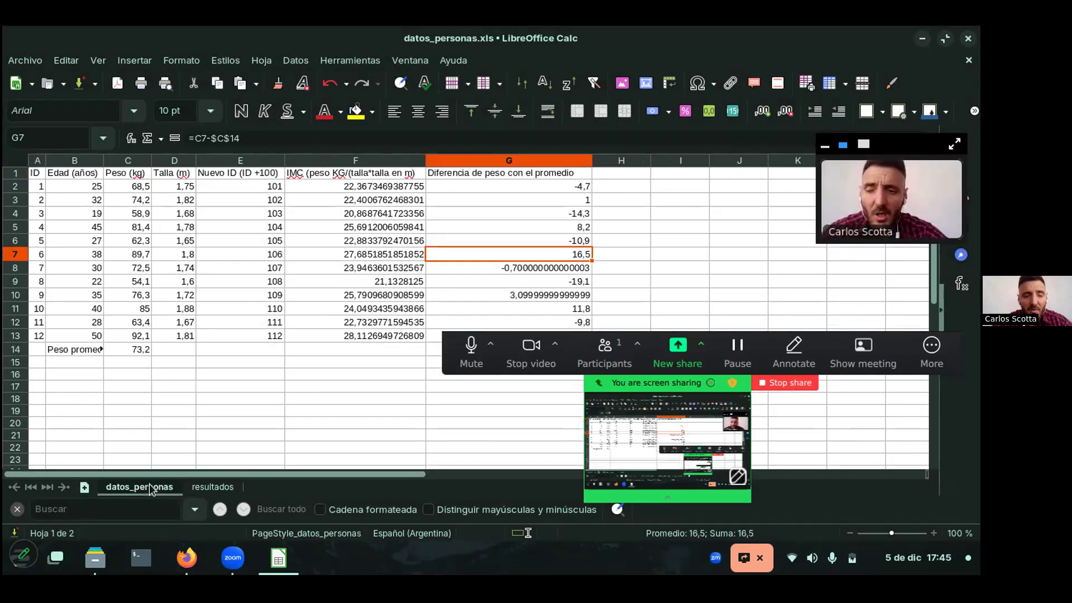
left_click(203, 487)
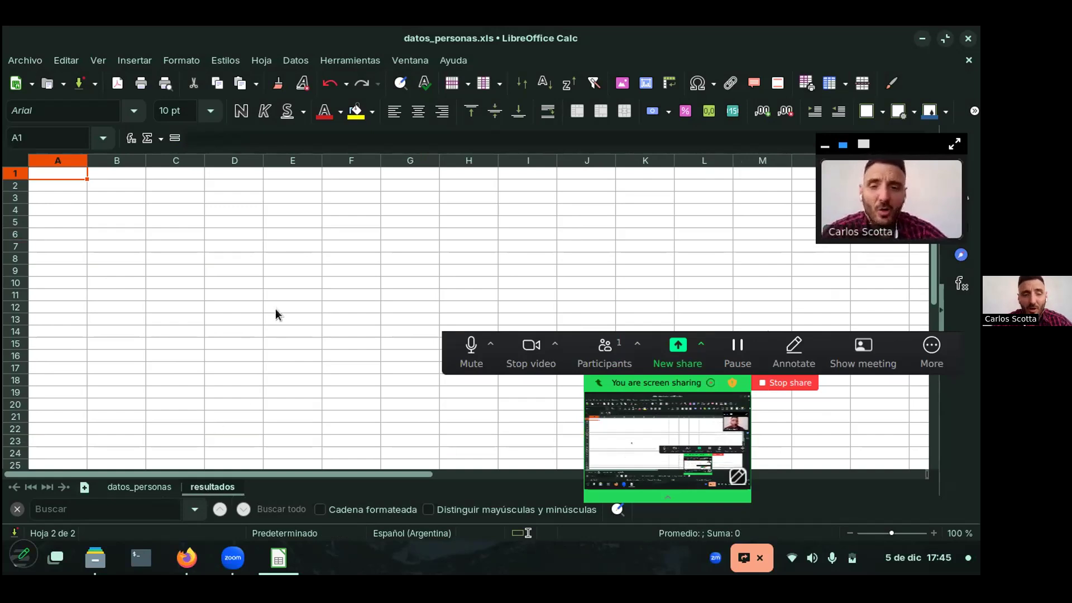
left_click(150, 486)
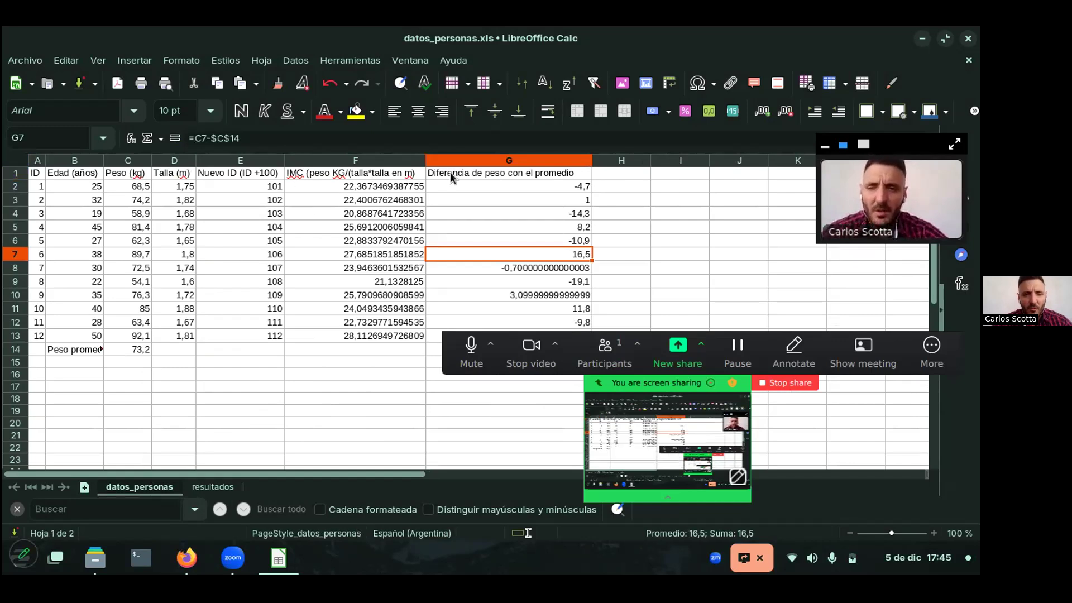
left_click_drag(450, 172, 456, 334)
key("Delete")
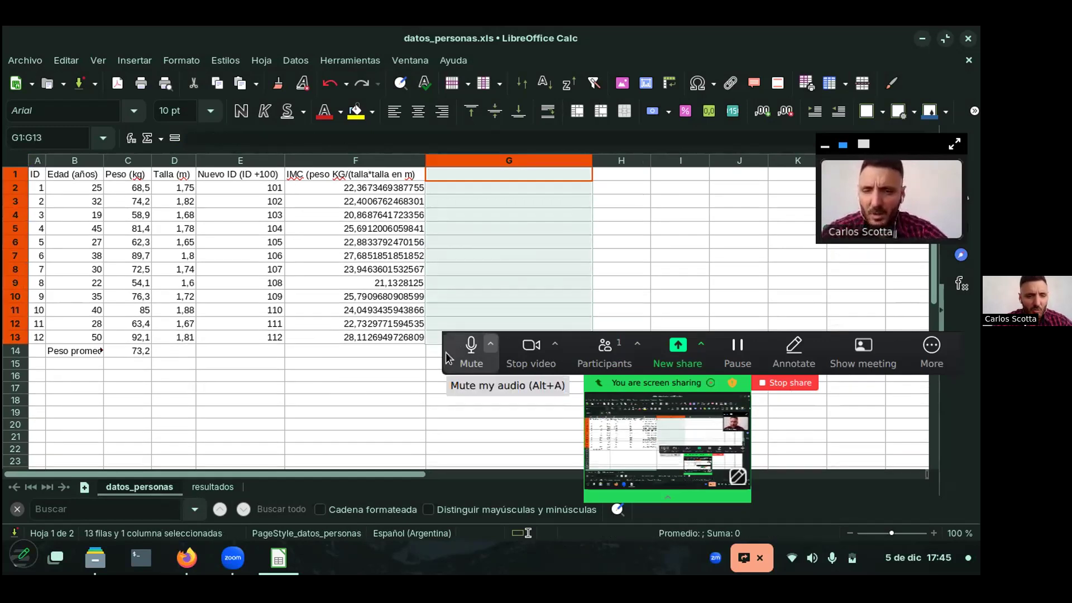
Enter the header "Diferencia de peso con el promedio" in cell A1 of the resultados sheet
left_click(218, 488)
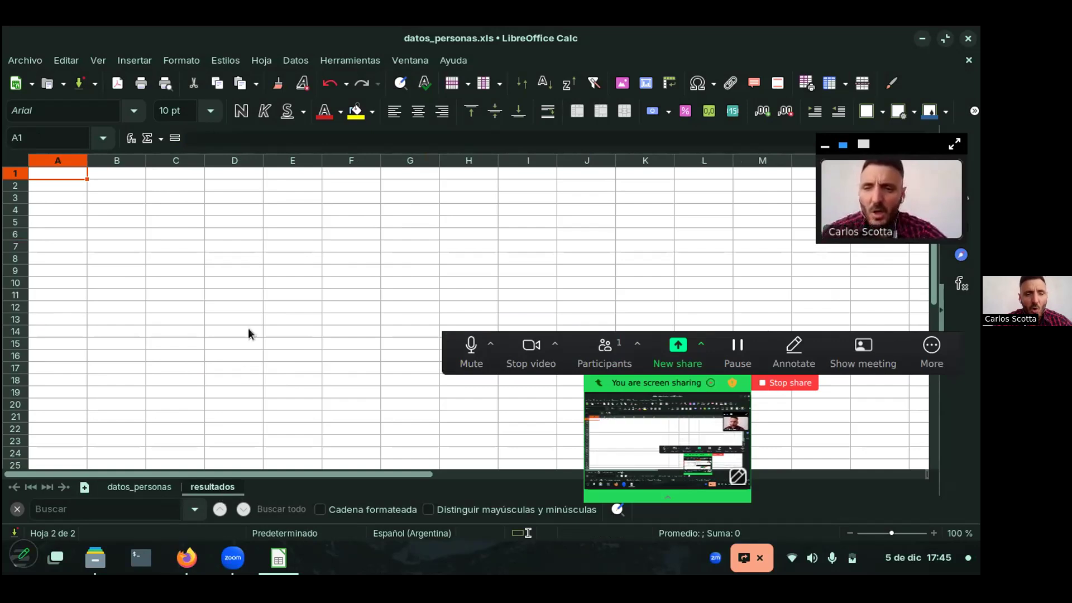
type("Diferencia de peso con el promedio")
key("Return")
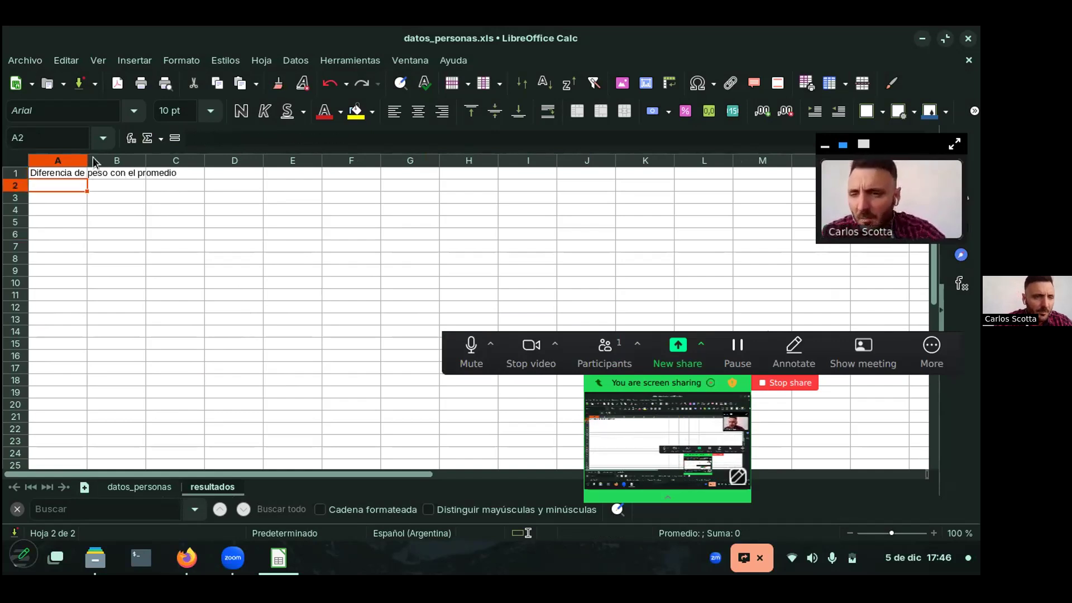
Widen column A of the resultados sheet to fit its header and enter =$datos_personas.C2-$datos_personas.$C$14 in A2
left_click_drag(88, 158, 208, 153)
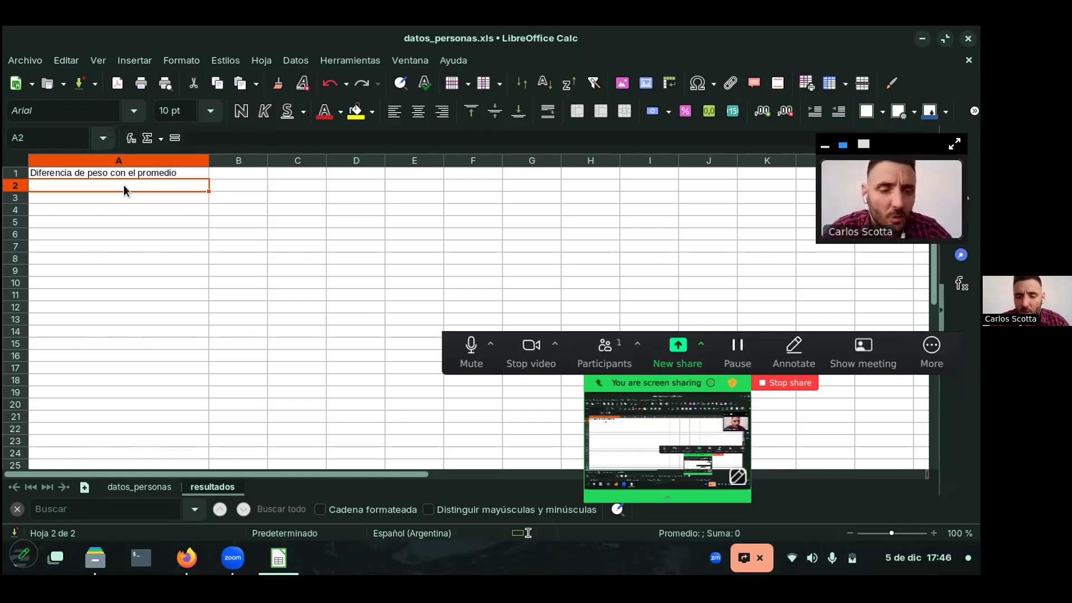
type("=")
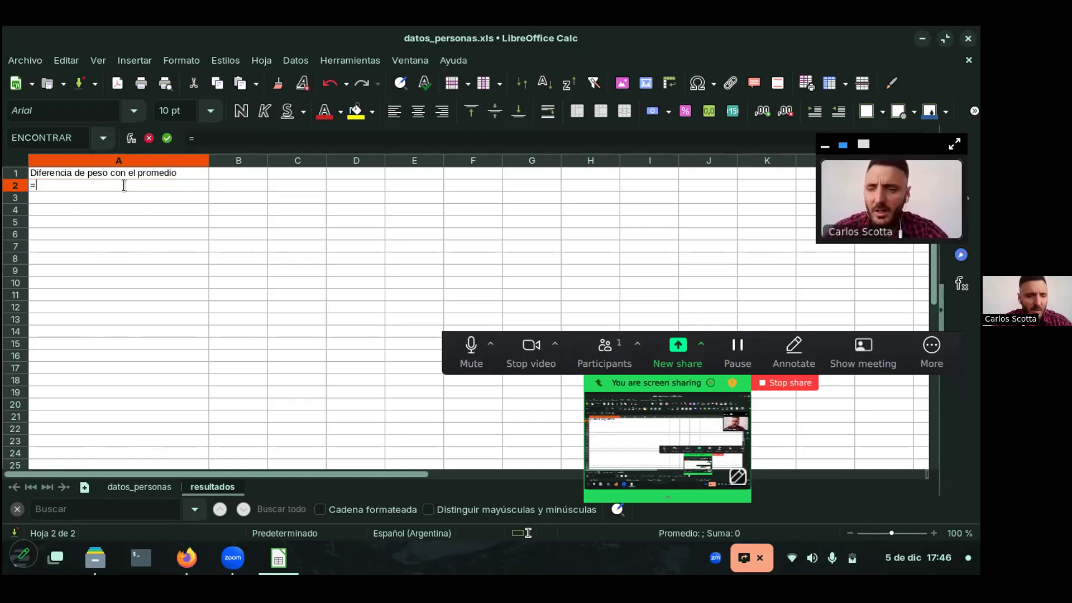
left_click(139, 488)
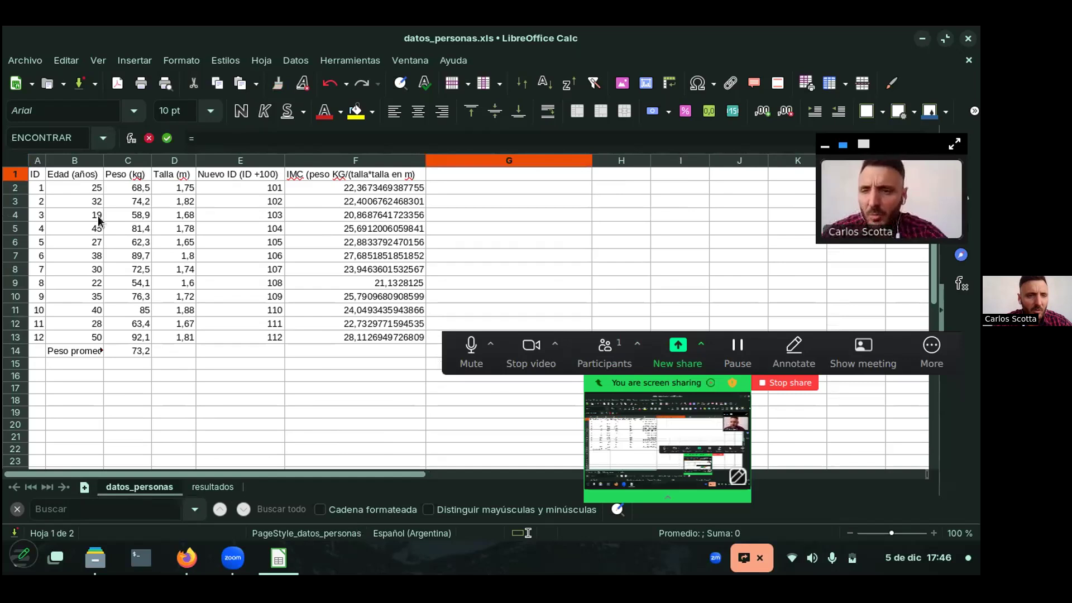
left_click(134, 193)
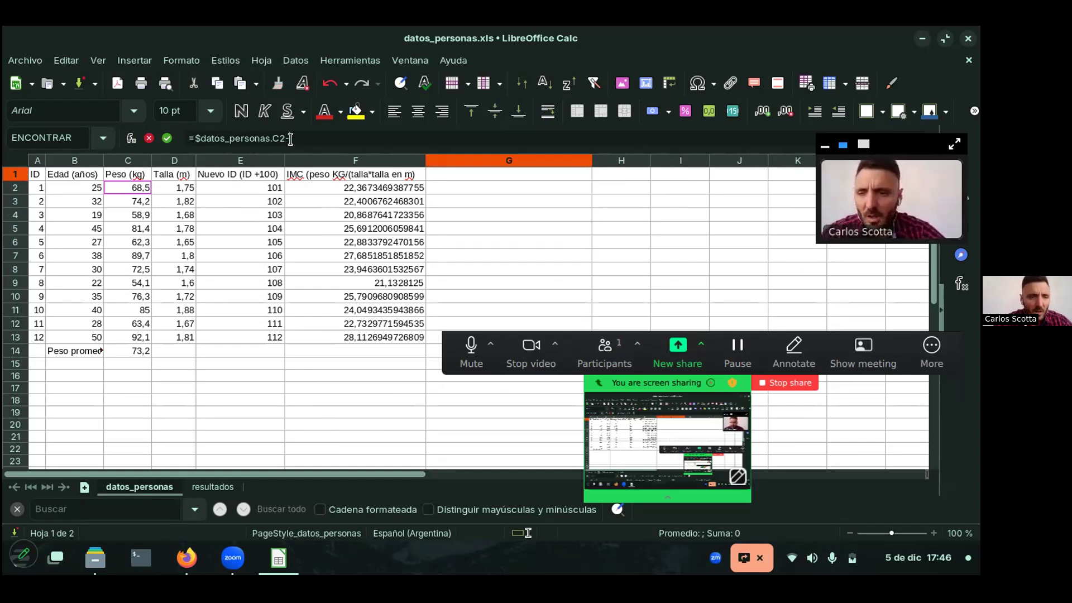
left_click(142, 352)
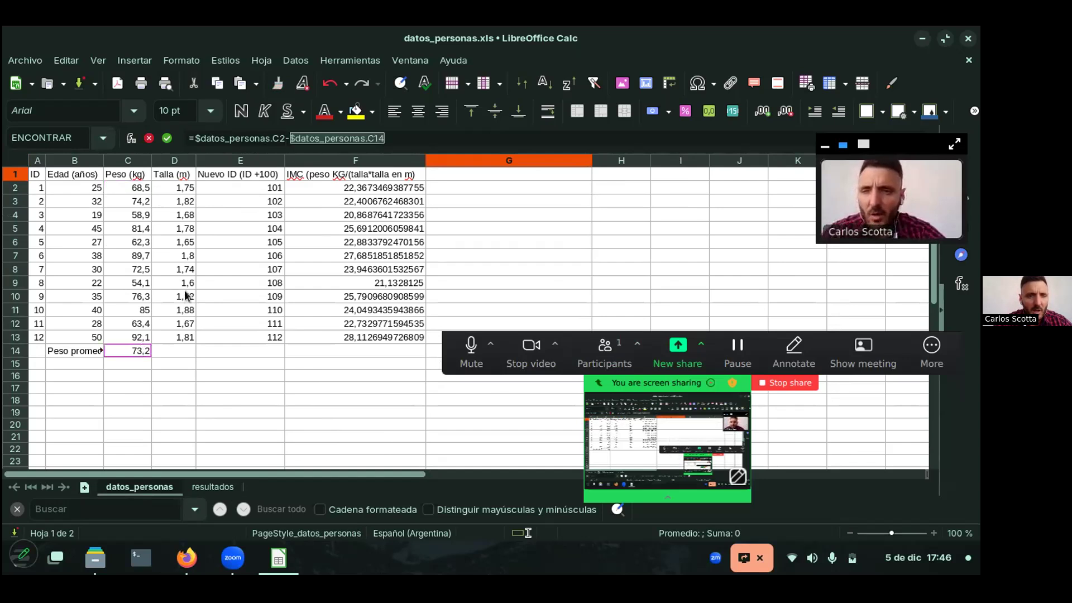
left_click(369, 138)
type("$C$")
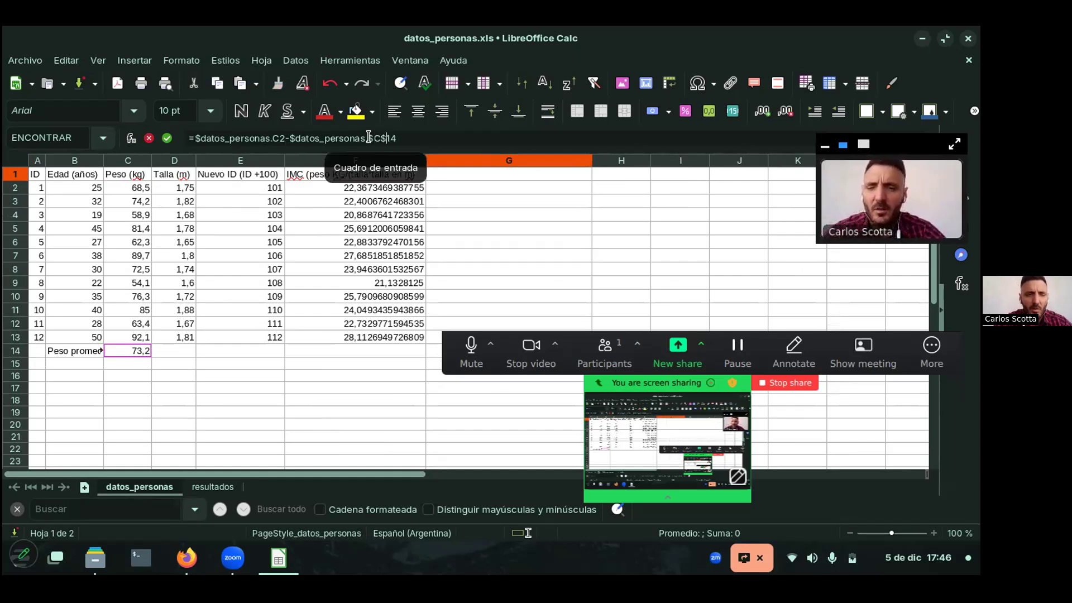
key("Return")
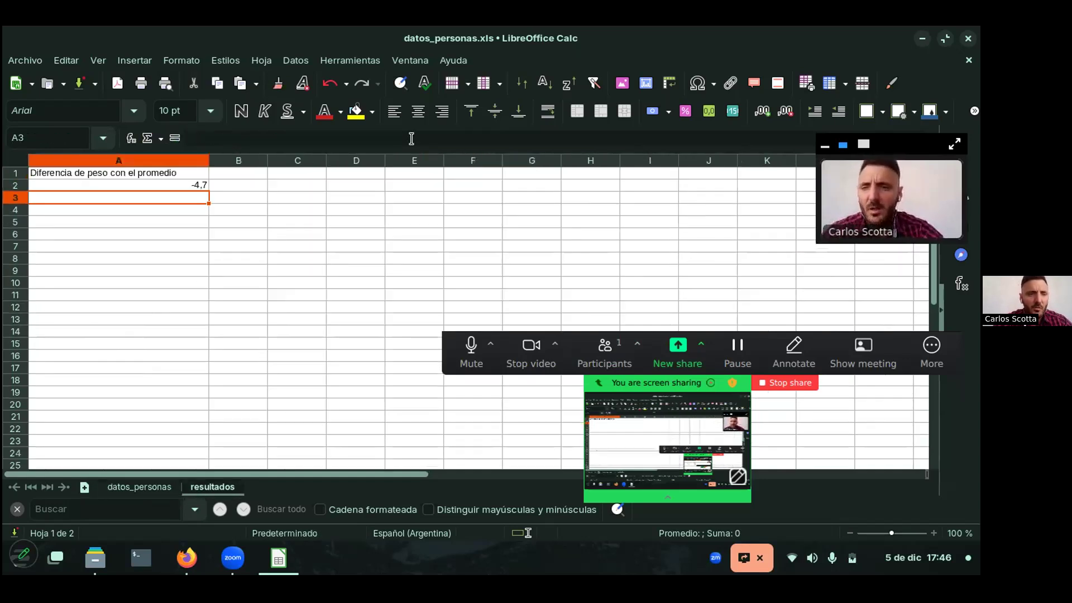
Fill the A2 formula down column A to row 17 and clear the surplus cells A14:A18
left_click(188, 176)
left_click_drag(202, 188, 205, 397)
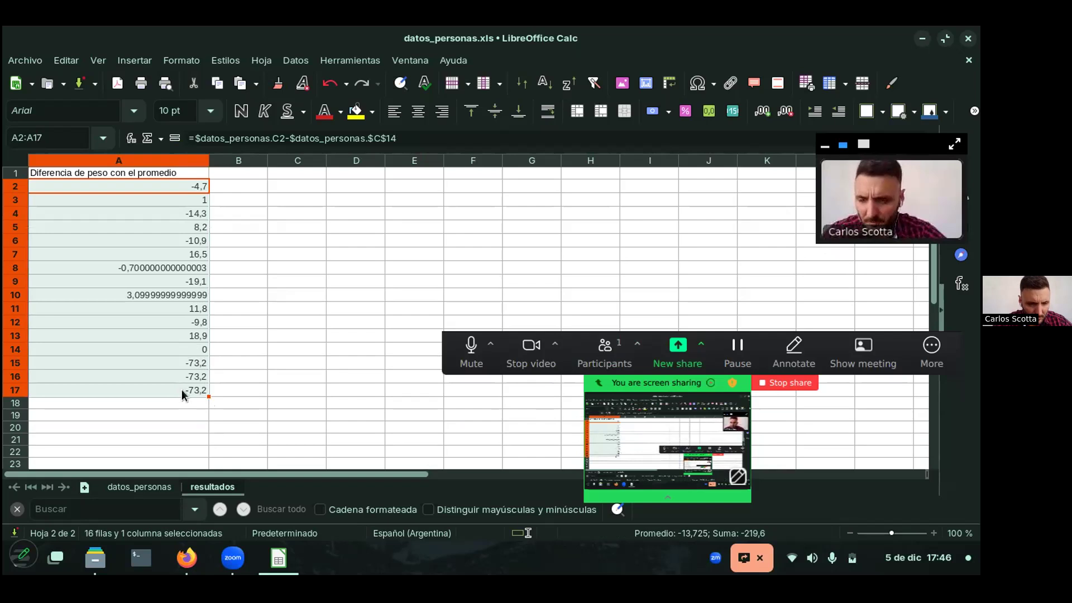
left_click(195, 354)
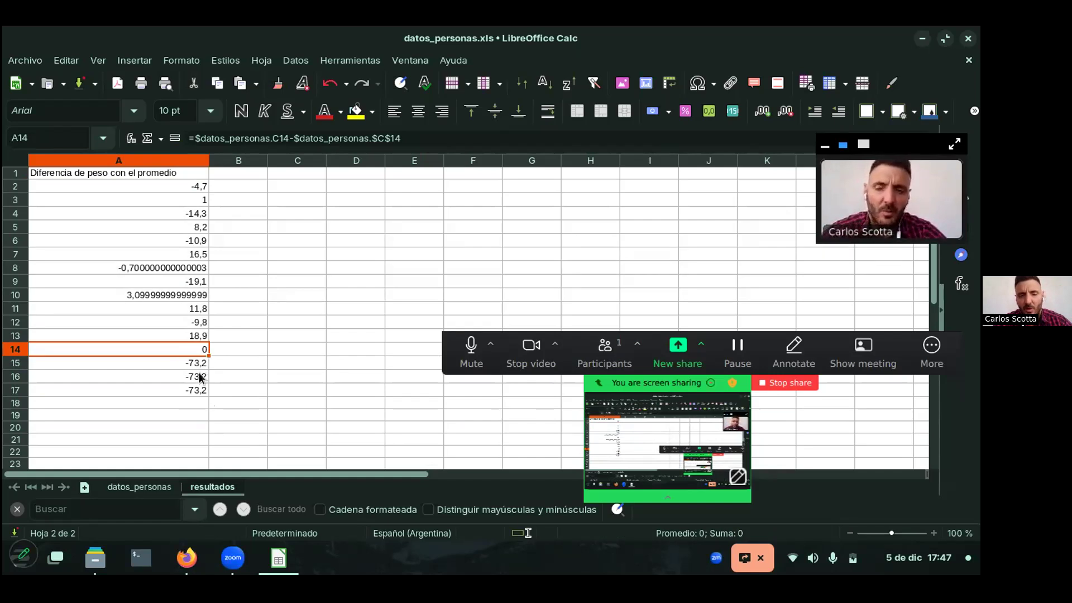
left_click(200, 405)
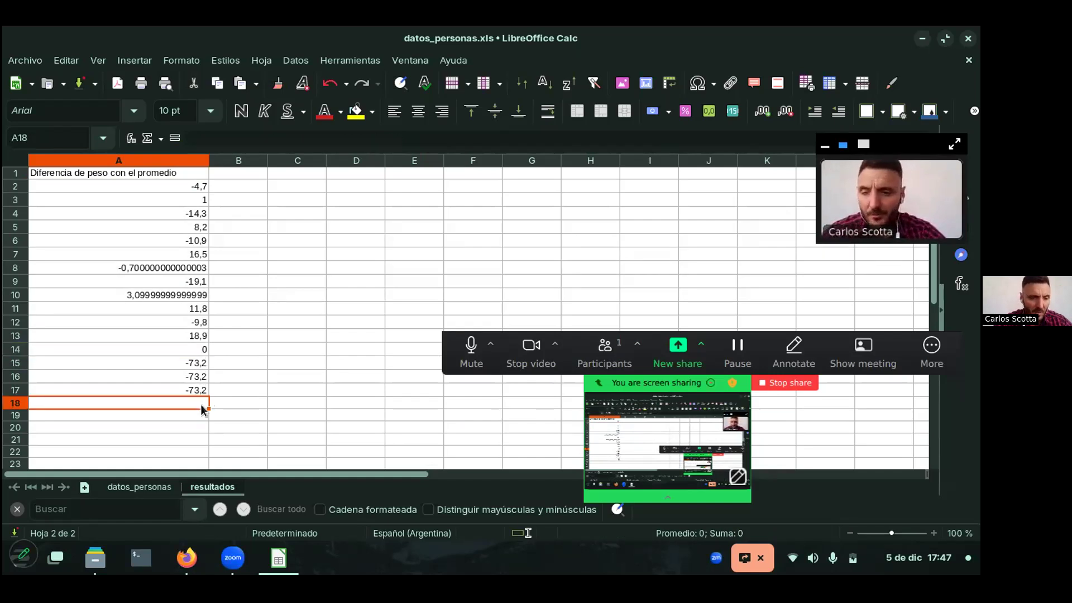
left_click_drag(199, 405, 195, 350)
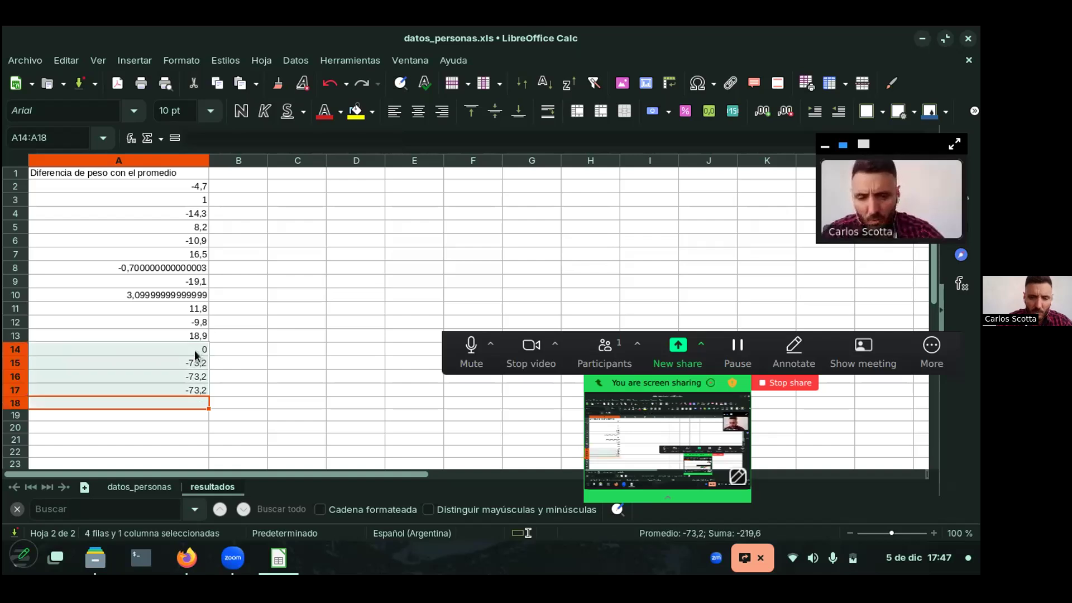
Review the difference formula in A2 and the source data on the datos_personas sheet
left_click(199, 187)
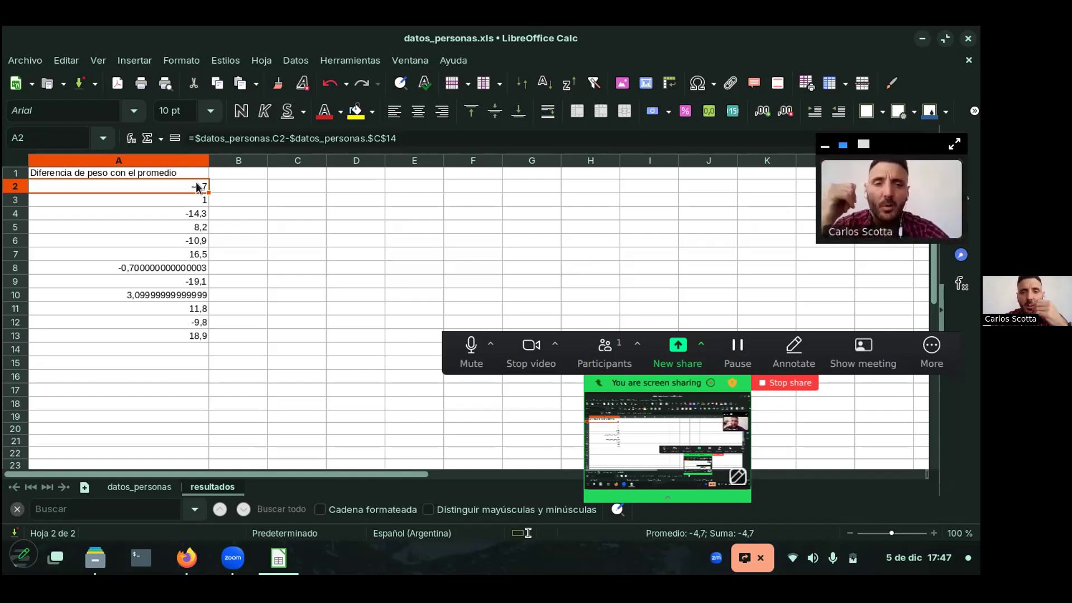
left_click(164, 487)
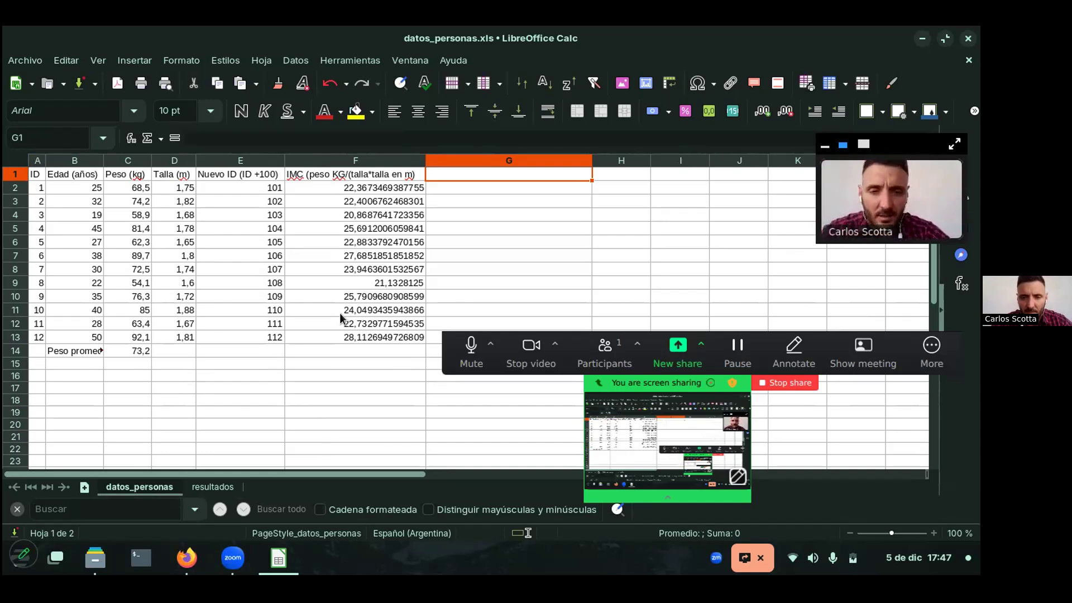
left_click(784, 383)
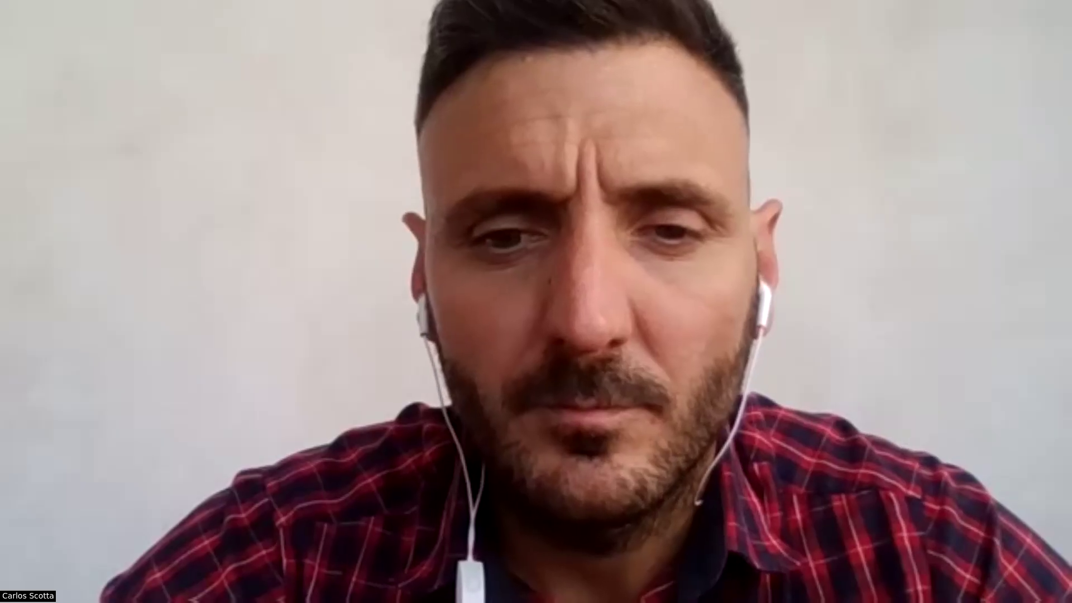